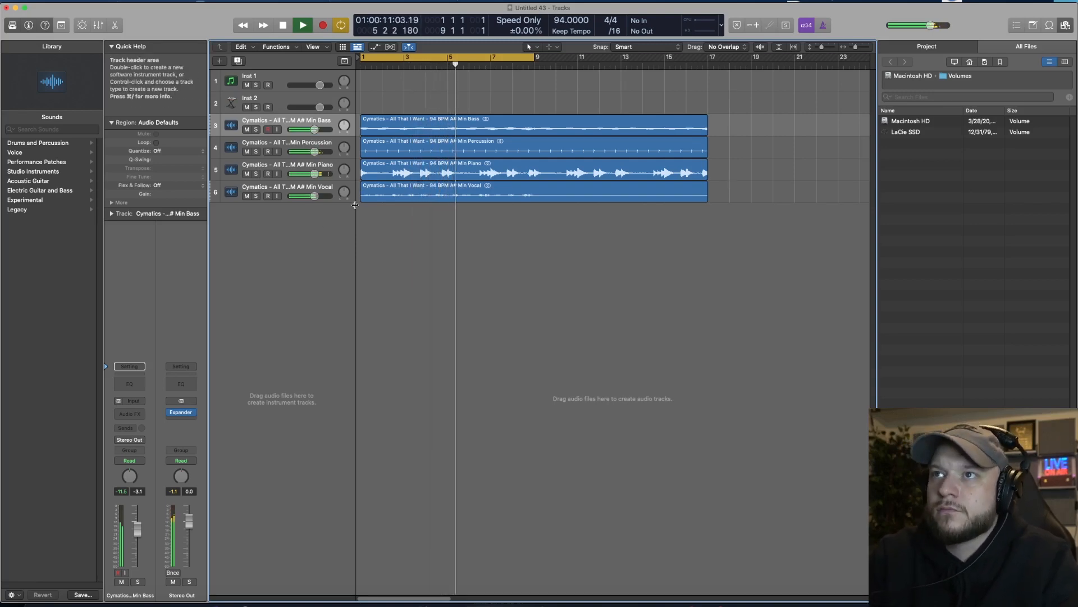
- Split the bass, percussion, piano and vocal regions at bar 9 with the Scissors tool, then stop playback
left_click(549, 47)
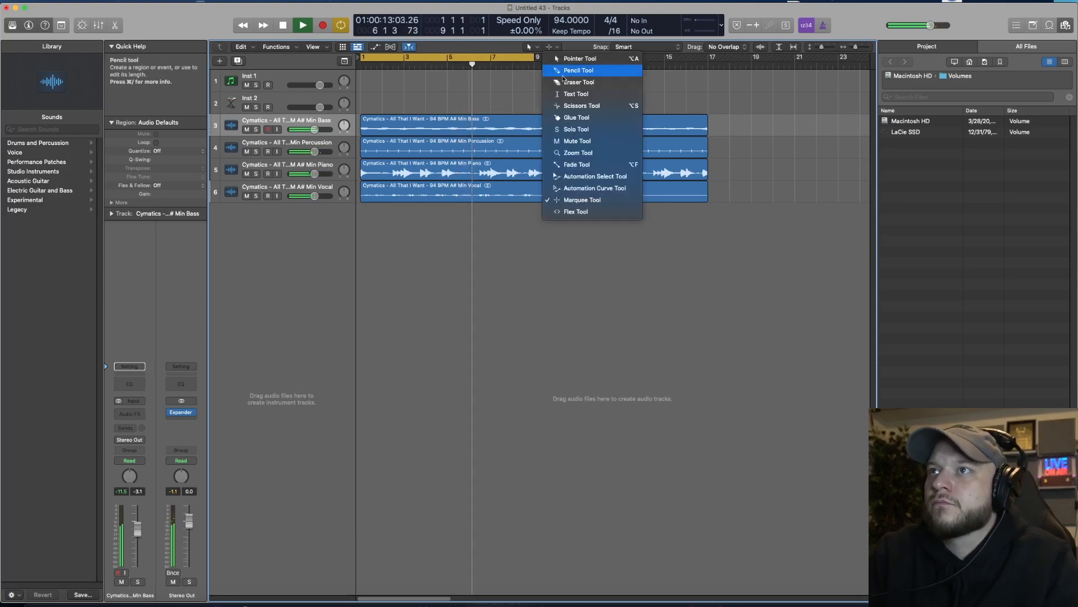
left_click(584, 107)
left_click(534, 129, "super")
left_click(538, 145, "super")
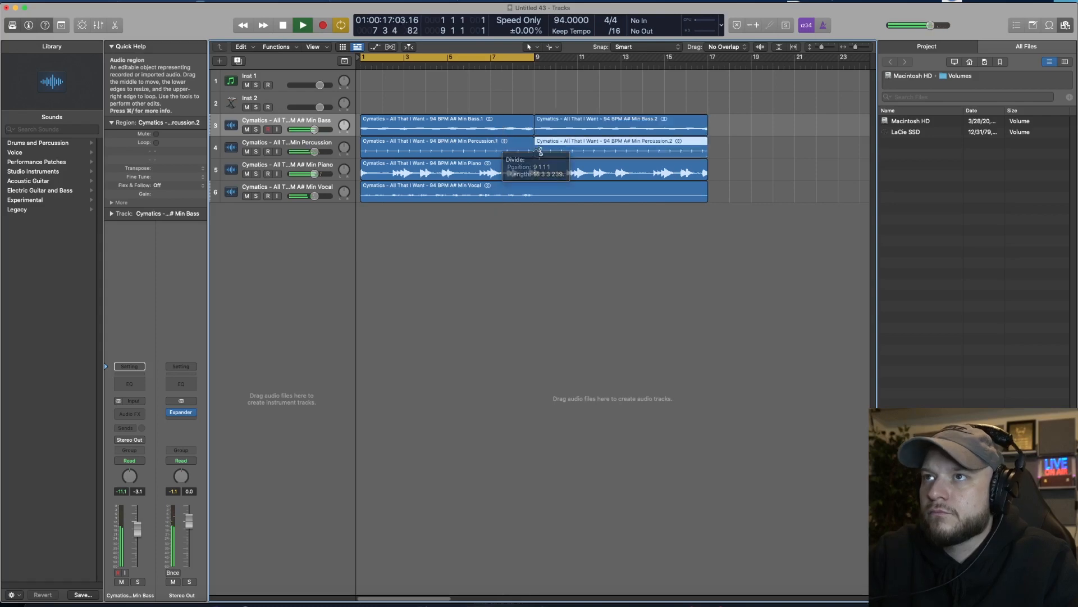
left_click(535, 169, "super")
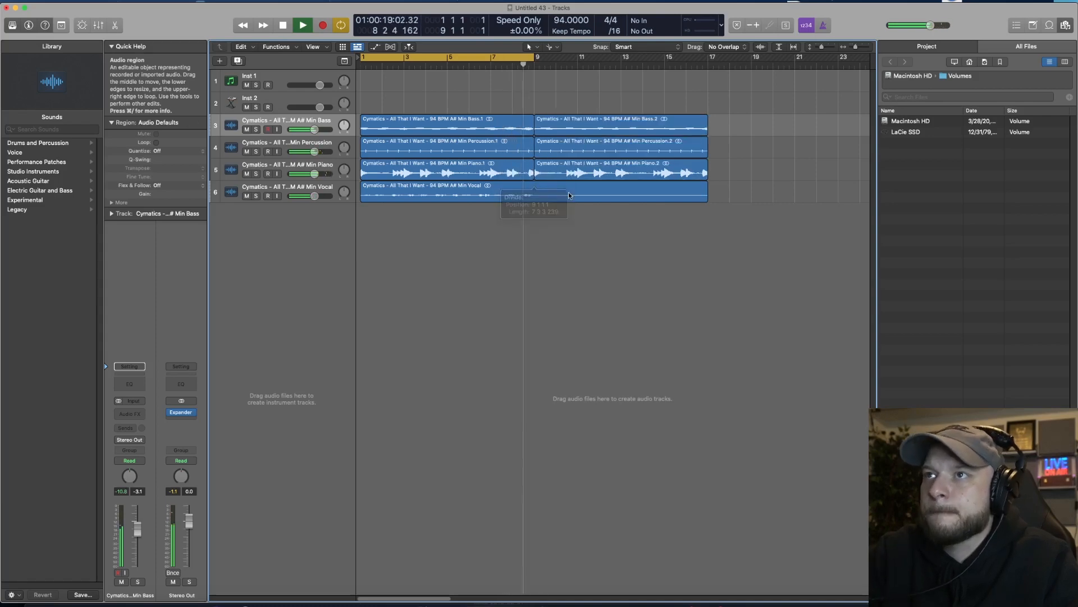
left_click(535, 191, "super")
key("space")
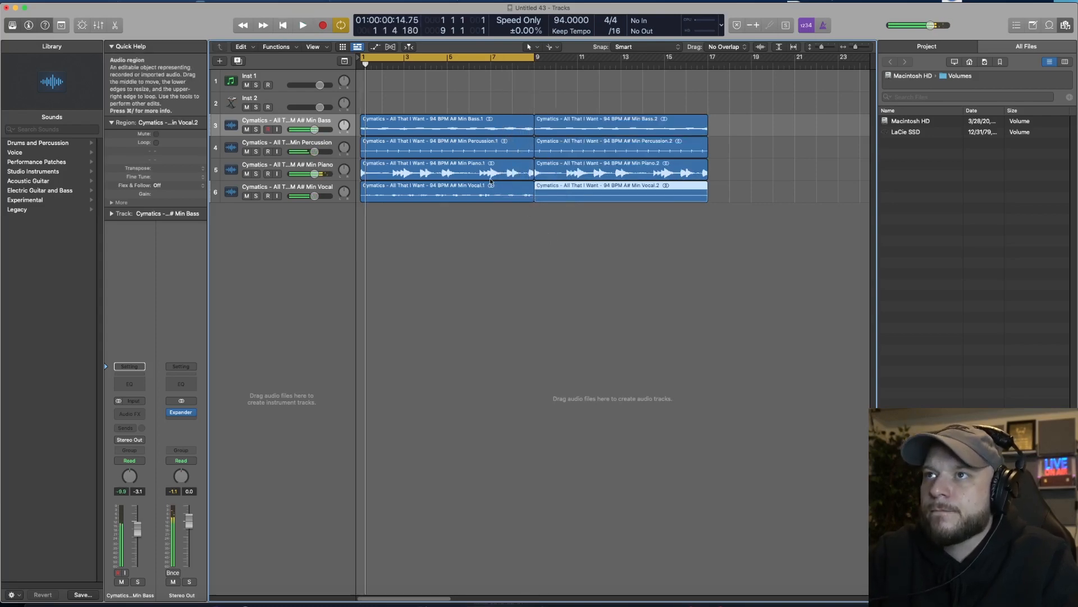
left_click(456, 250)
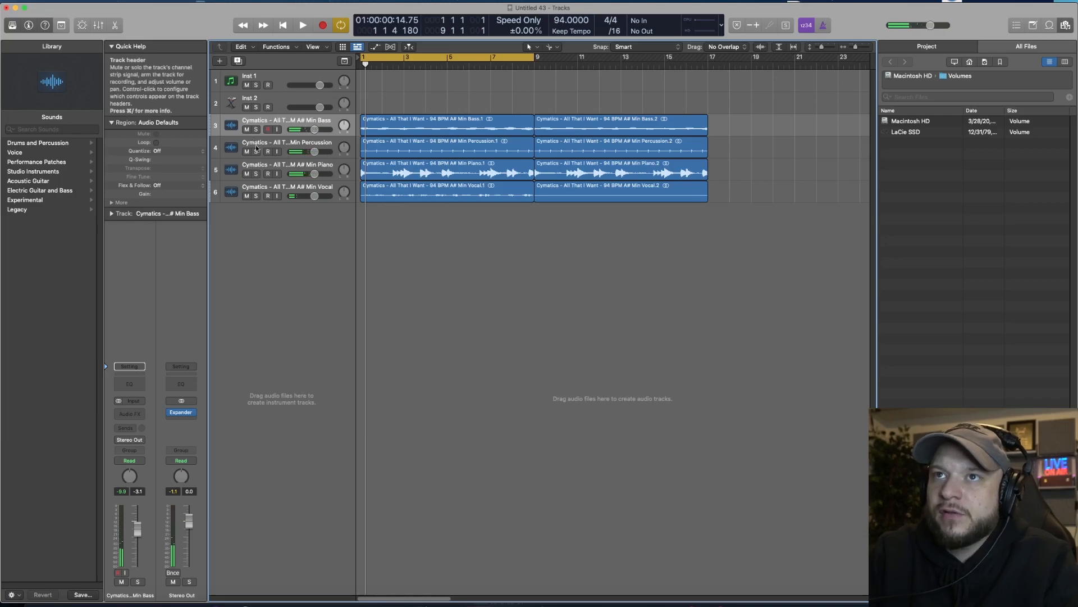
- Delete the percussion track together with all of its regions
left_click(398, 144)
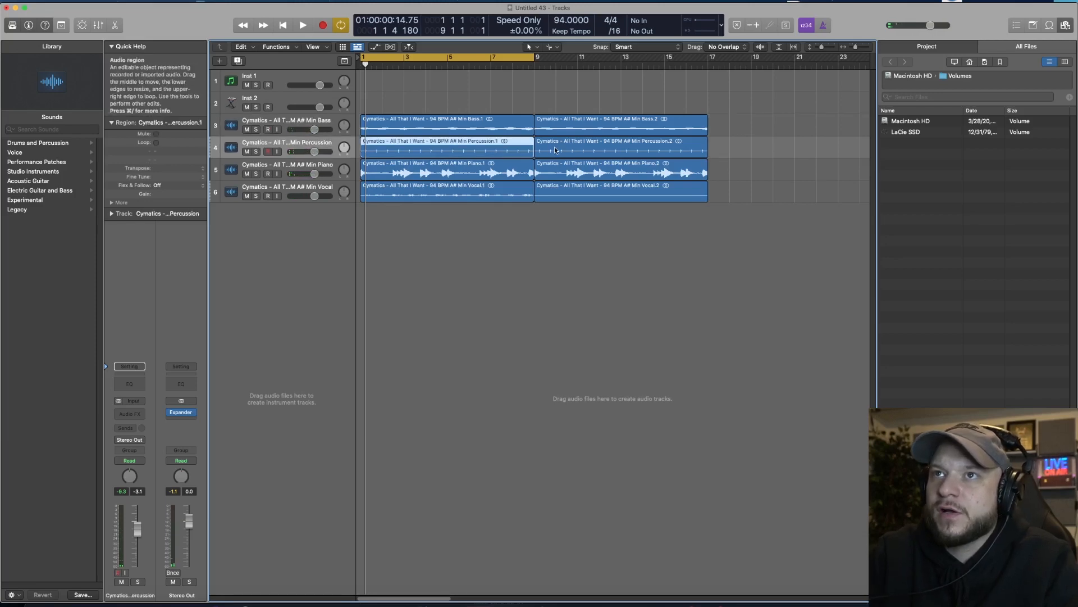
left_click_drag(782, 152, 494, 148)
left_click(328, 149)
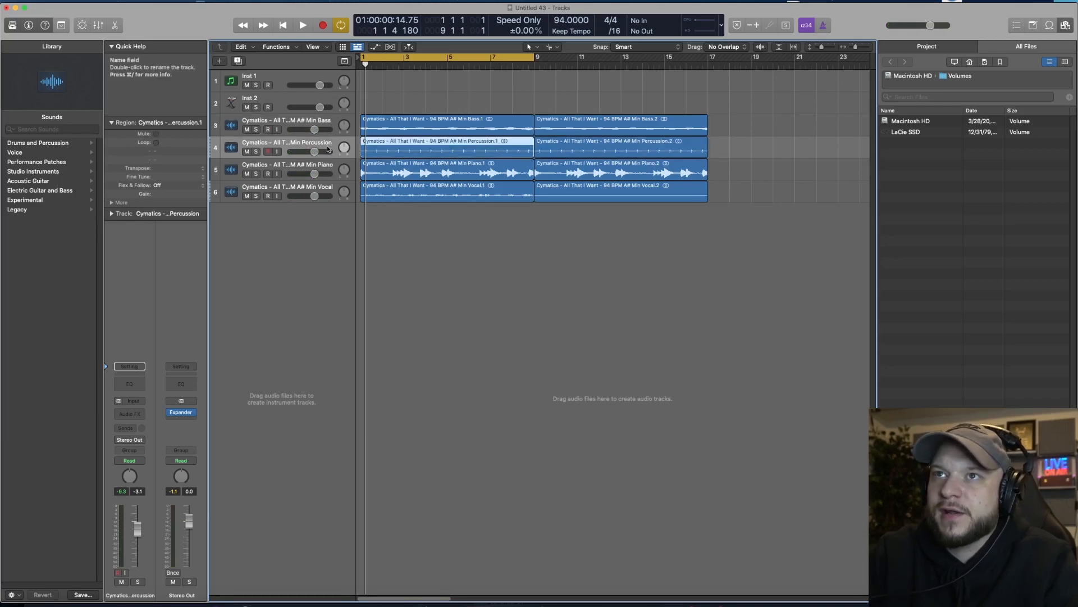
key("Delete")
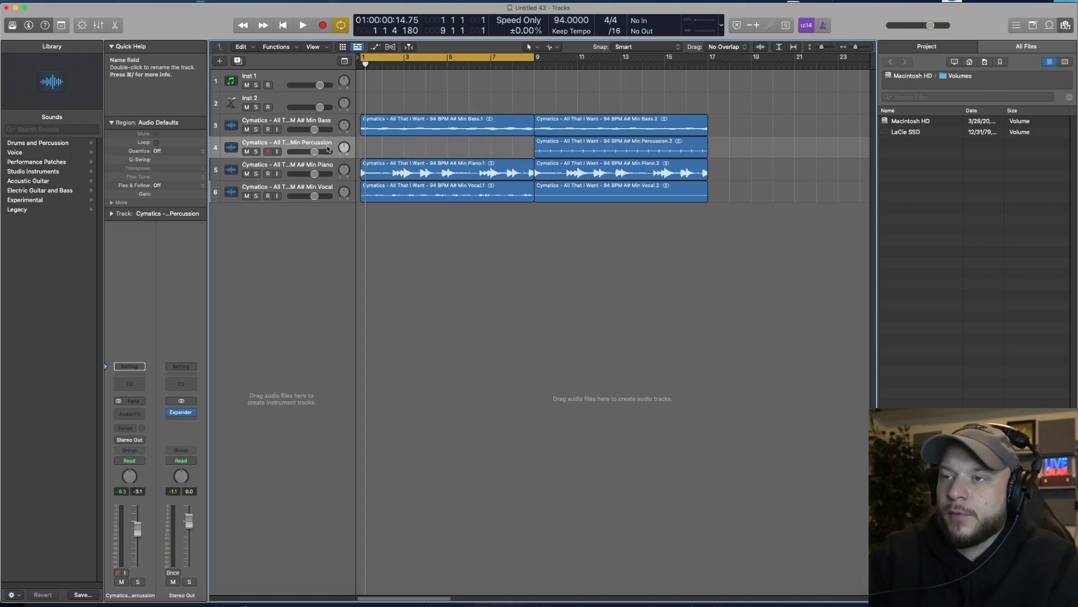
key("super+BackSpace")
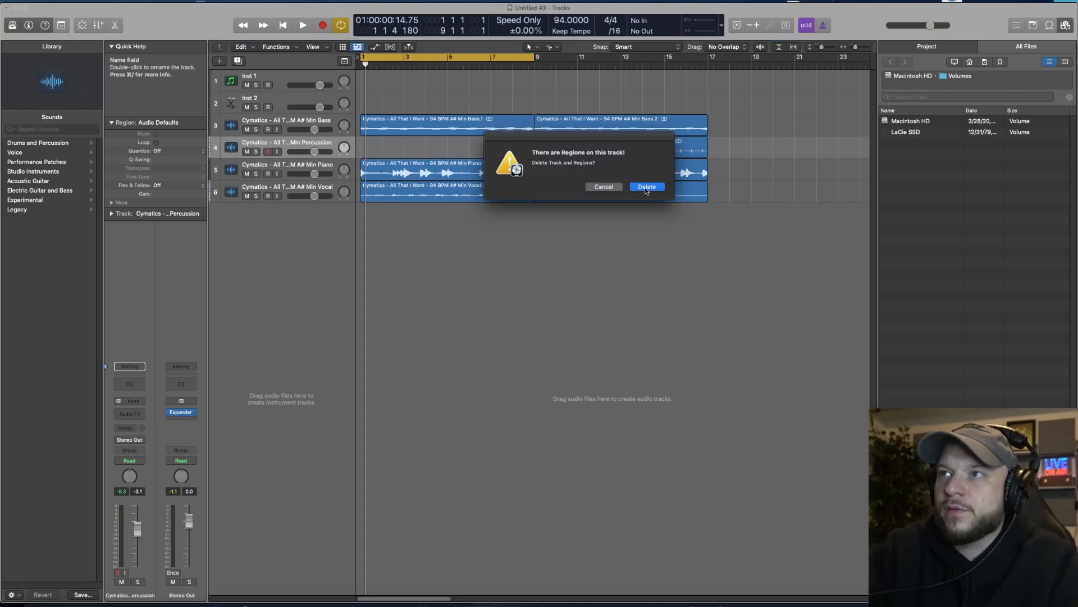
left_click(646, 187)
- Delete the bass track together with all of its regions
left_click(289, 127)
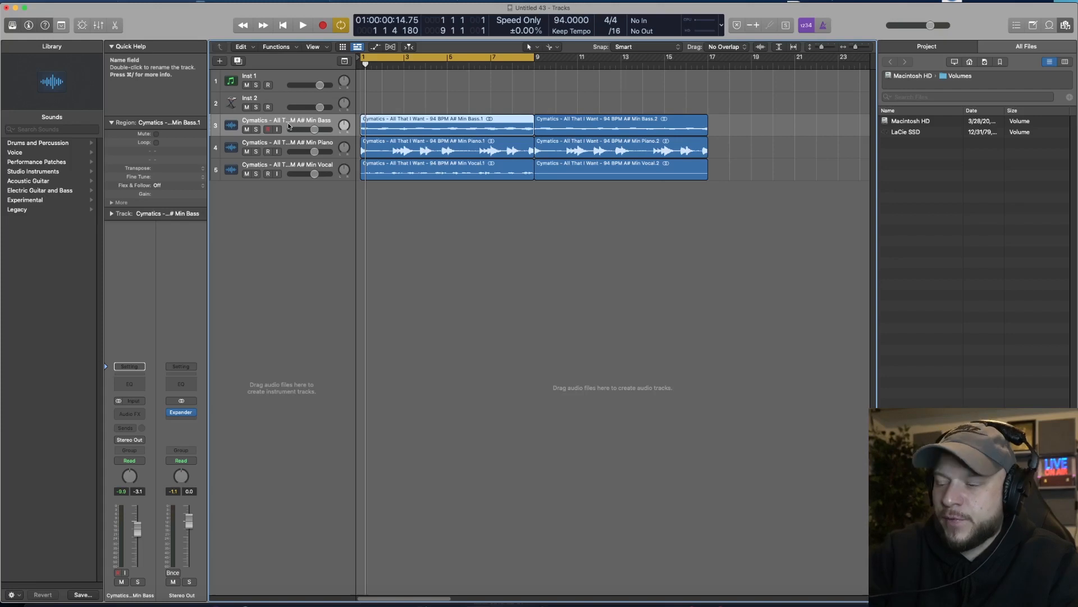
key("BackSpace")
key("super+BackSpace")
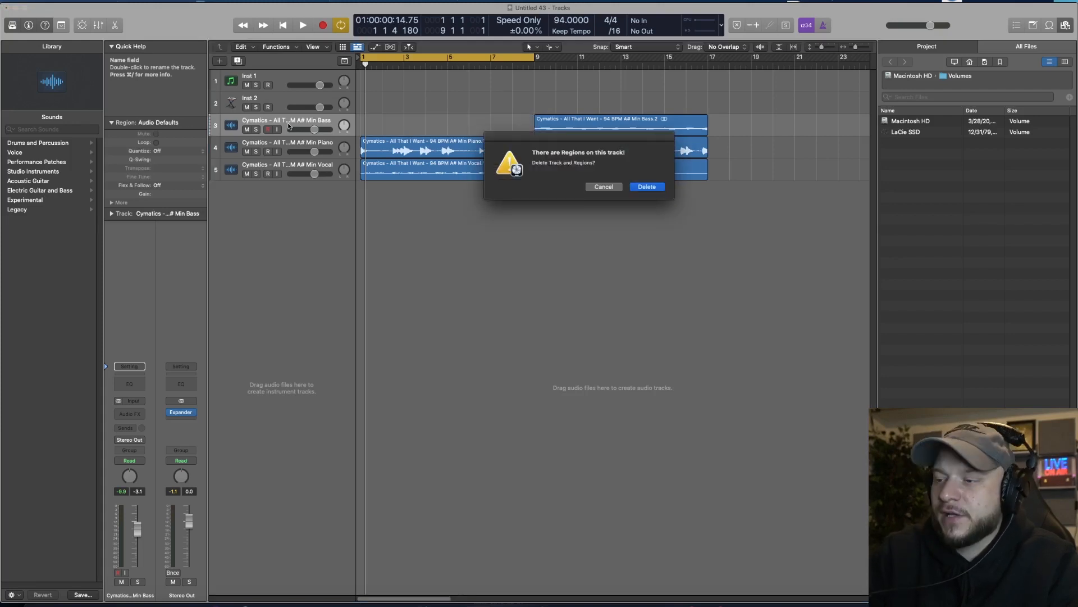
key("Return")
- Play back the start of the arrangement to hear the piano and vocal tracks on their own
left_click(526, 166)
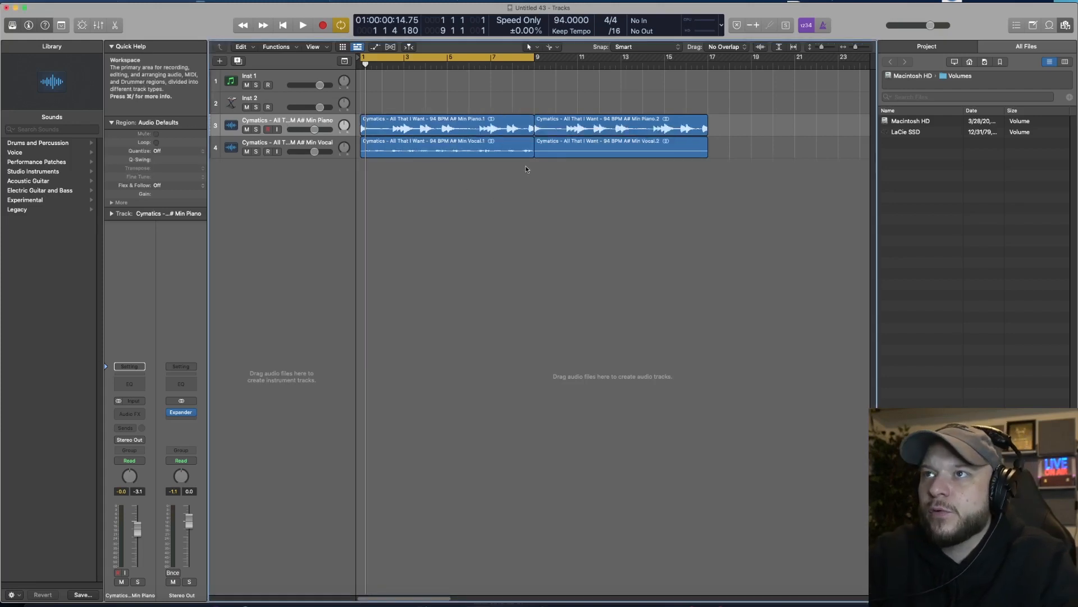
key("space")
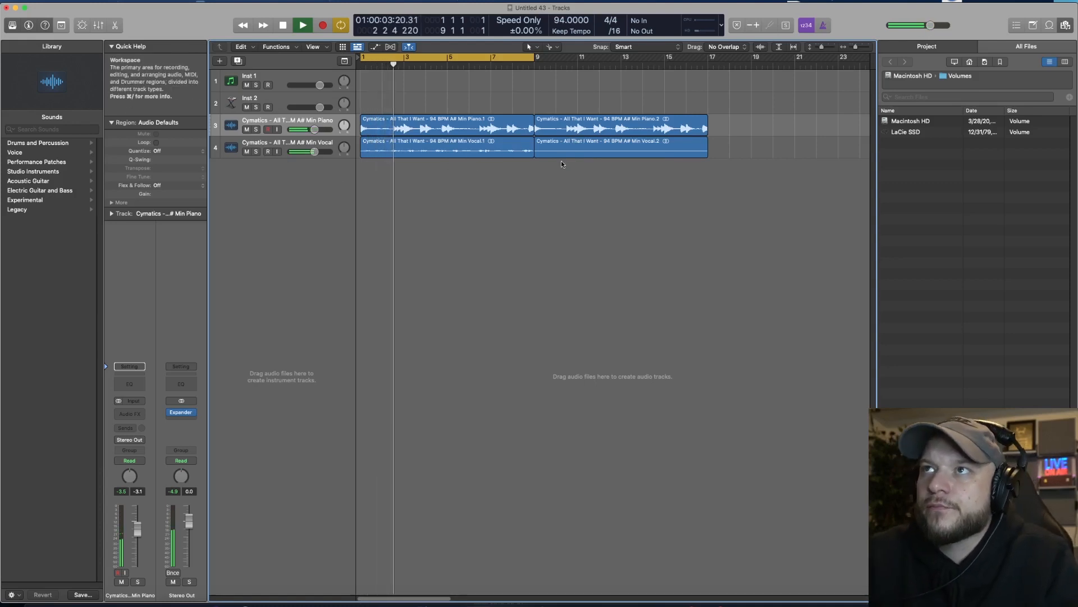
key("space")
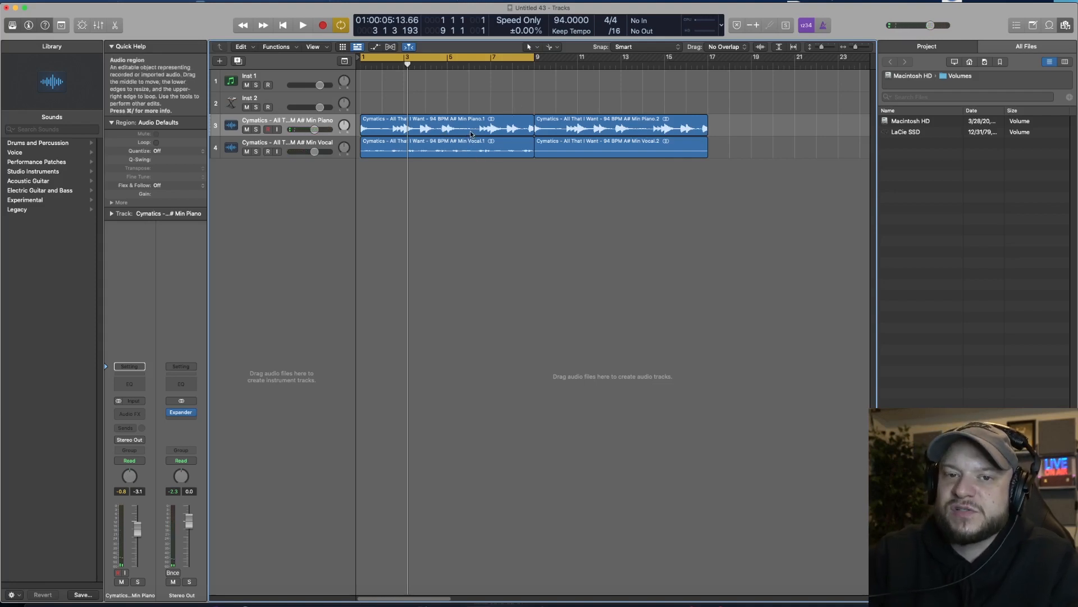
- Enable Flex editing and set both the piano and the vocal track to Flex Time - Polyphonic
left_click(390, 47)
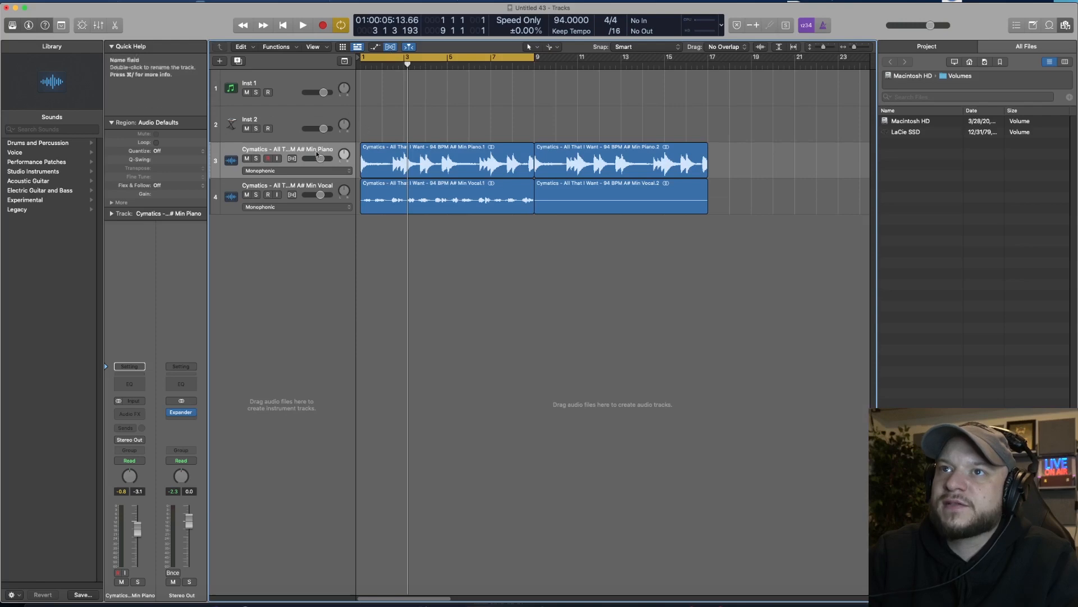
left_click(281, 170)
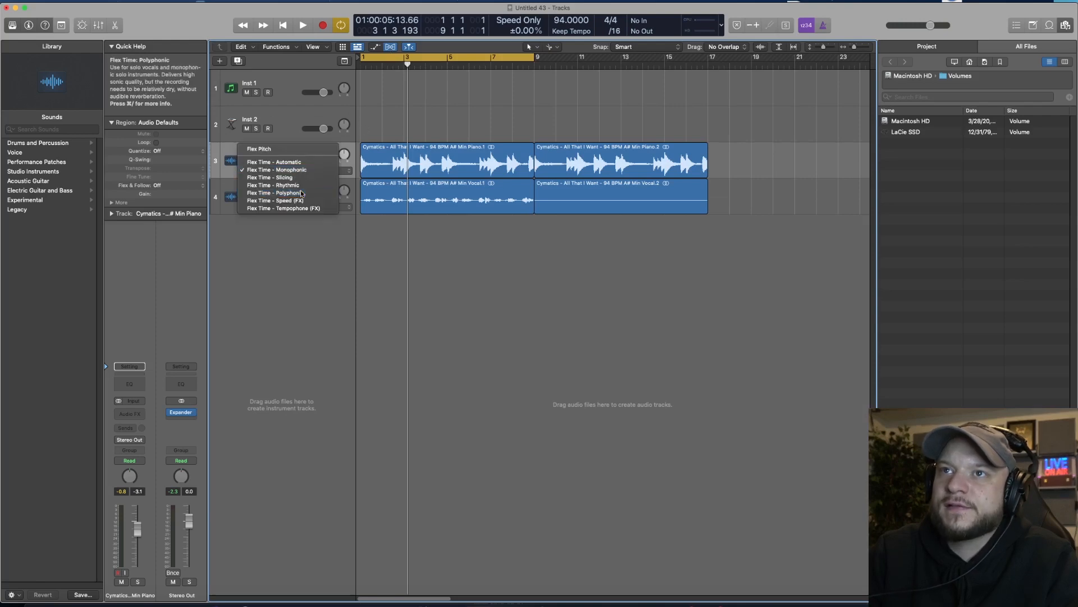
left_click(301, 193)
left_click(292, 207)
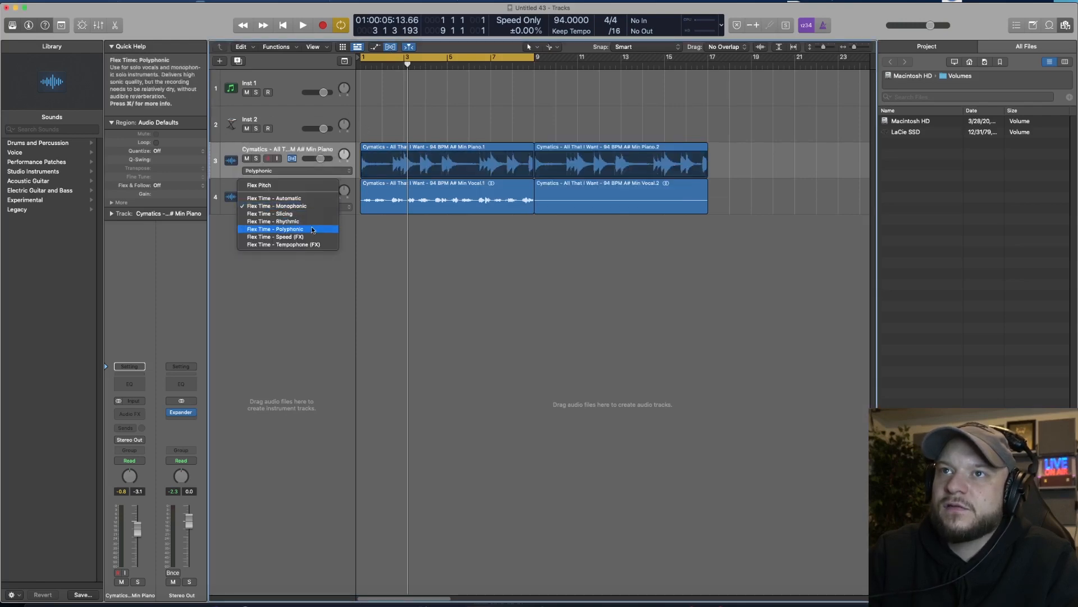
left_click(313, 232)
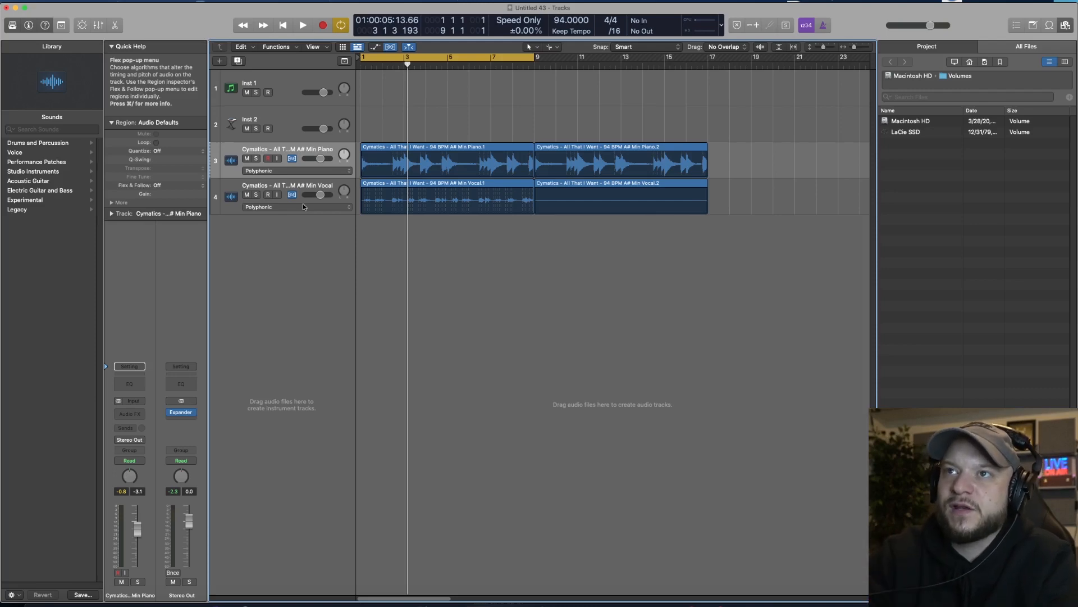
- Delete the second vocal region, which starts at bar 9
left_click(569, 184)
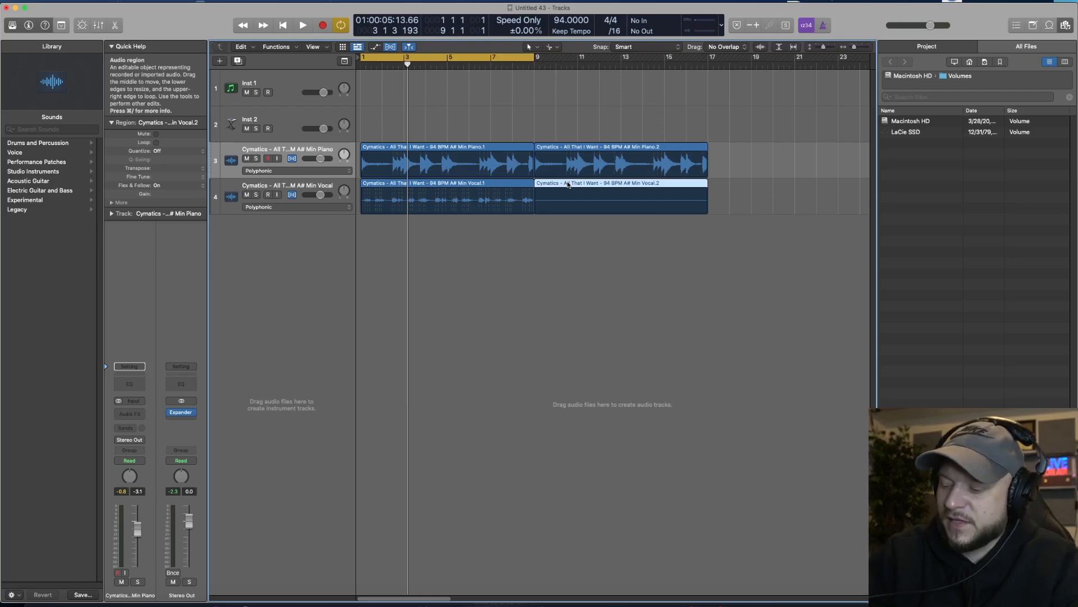
key("Delete")
key("Return")
- Set the project tempo to 120 BPM while the loop plays
key("space")
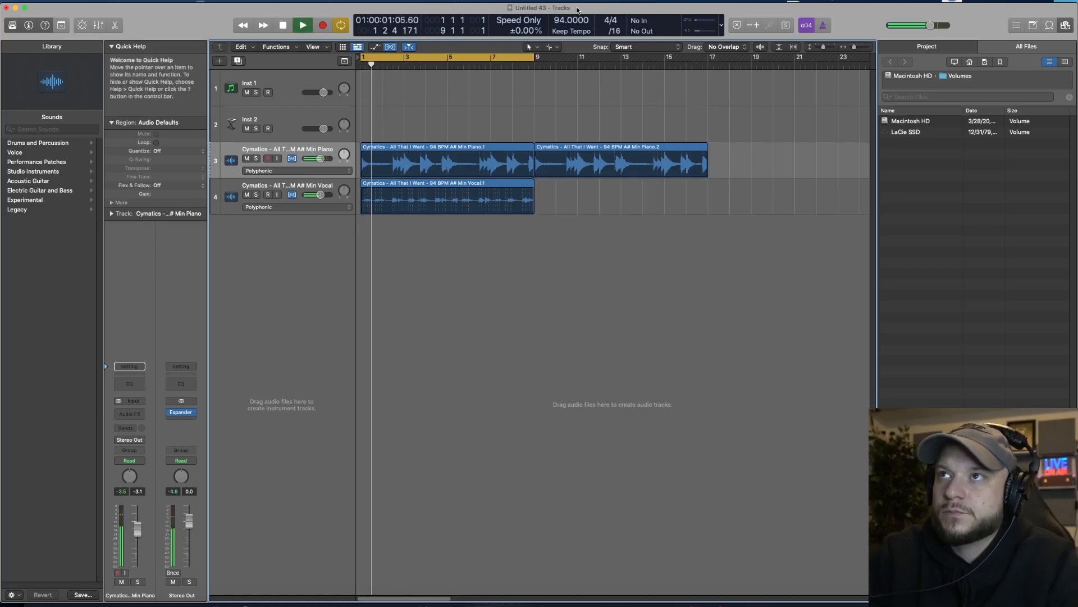
mouse_move(571, 20)
left_mouse_down()
mouse_move(560, 0)
mouse_move(561, 26)
left_mouse_up()
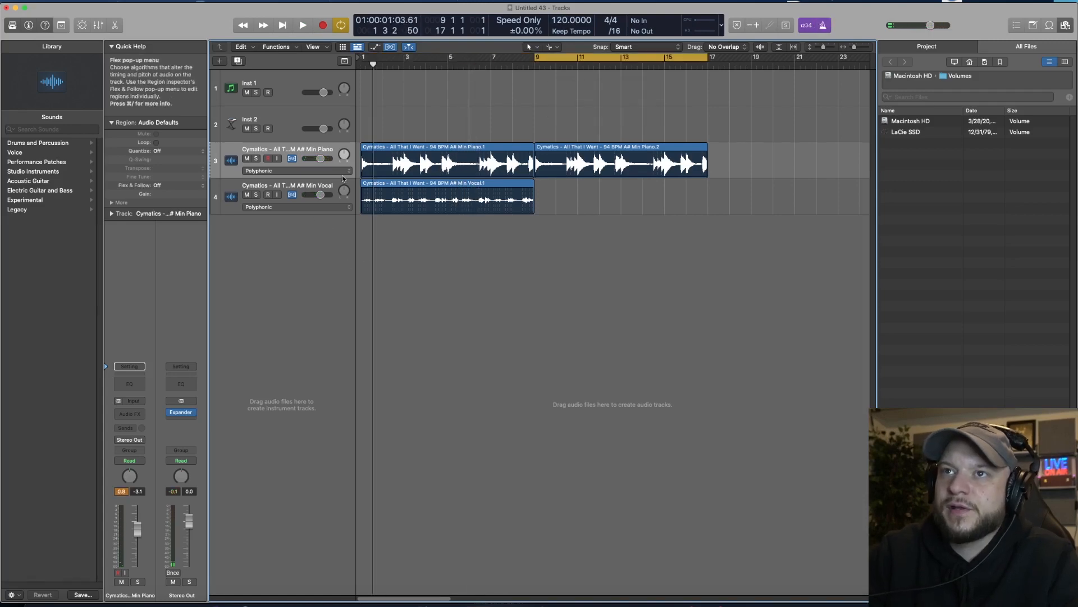
- Add a software instrument track below the vocal with Kontakt's Classic Film Noir Alto Sax and record a melody from bar 9 to bar 17
left_click(309, 182)
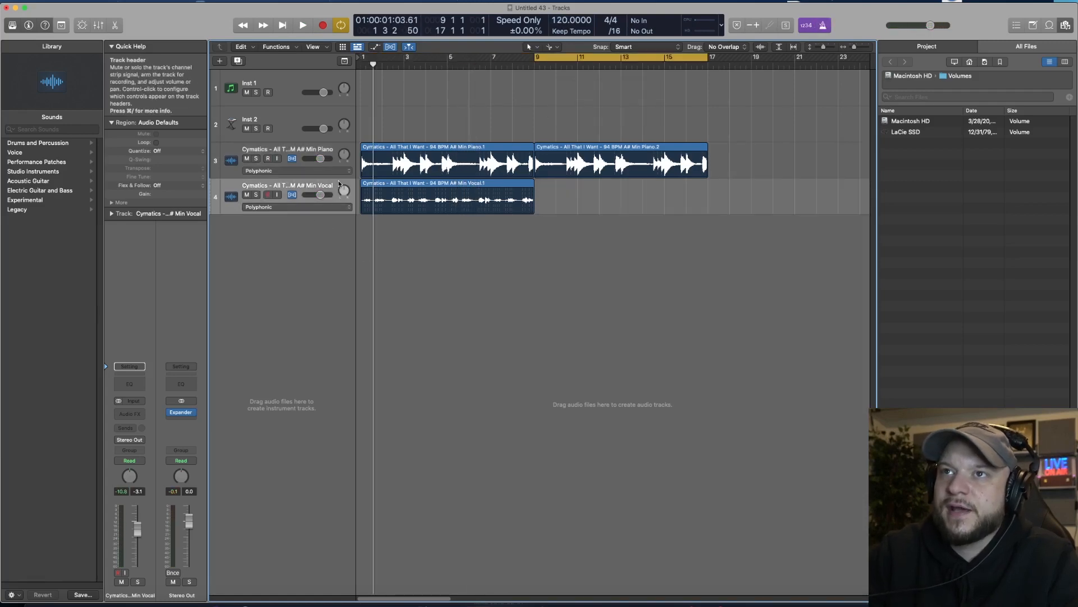
left_click(220, 61)
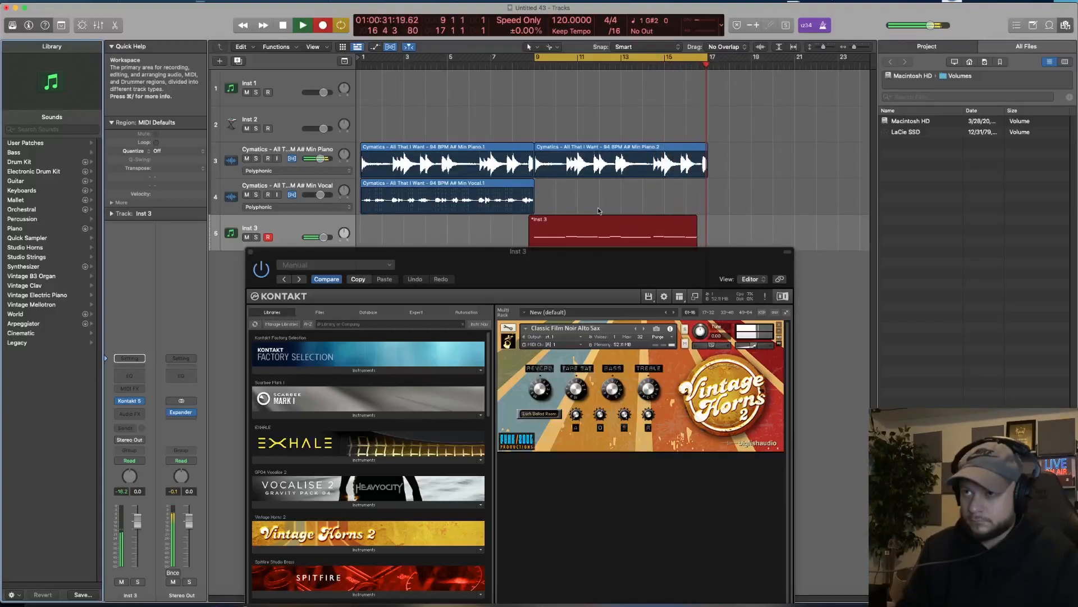
key("space")
- Bounce the recorded sax region in place to a new track, keeping the default bounce settings
right_click(567, 242)
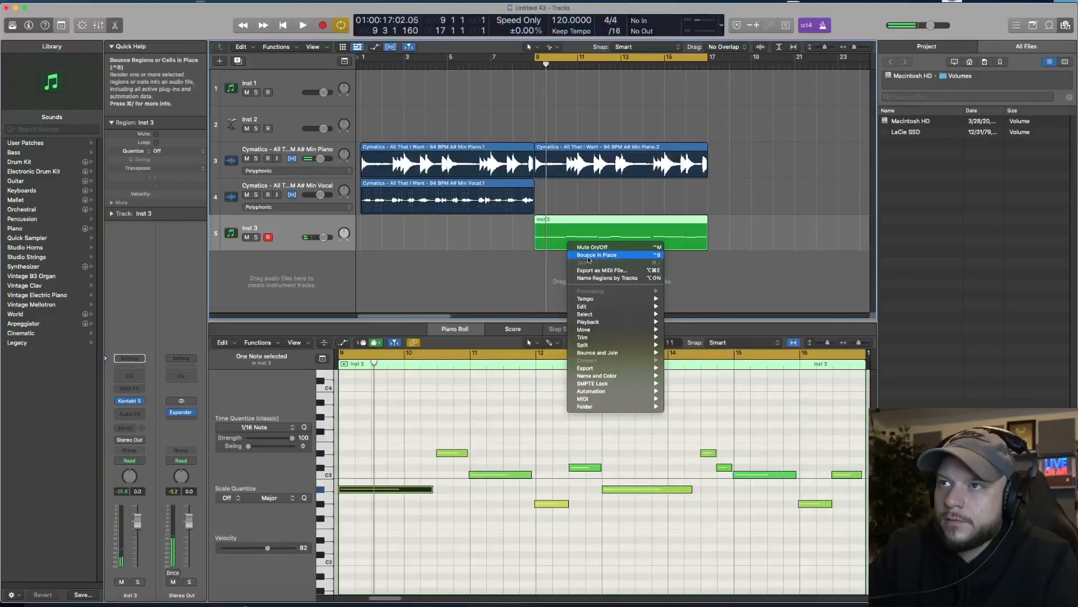
left_click(587, 258)
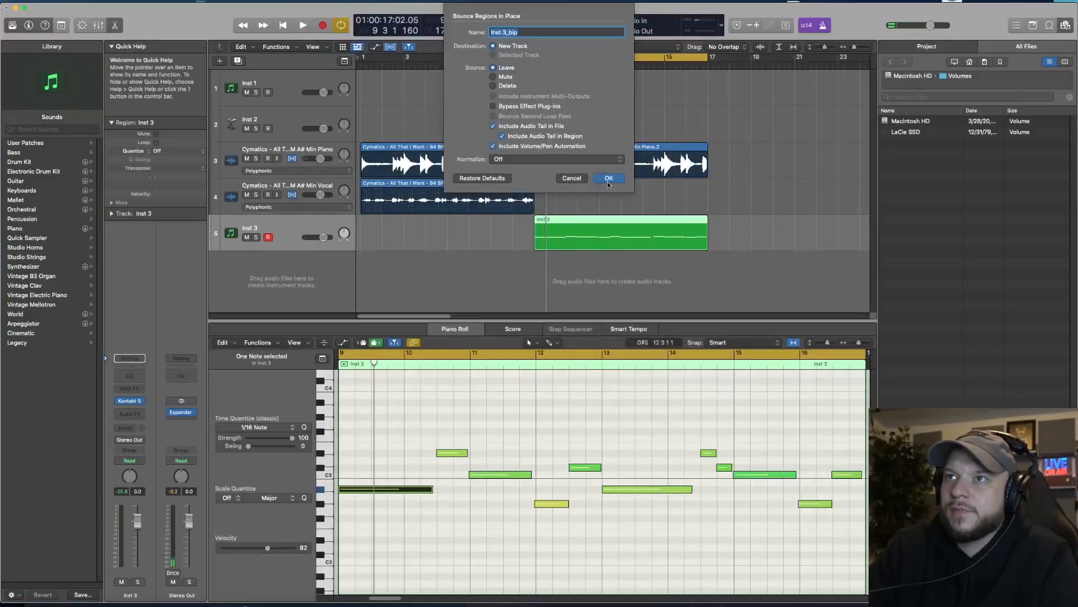
left_click(612, 179)
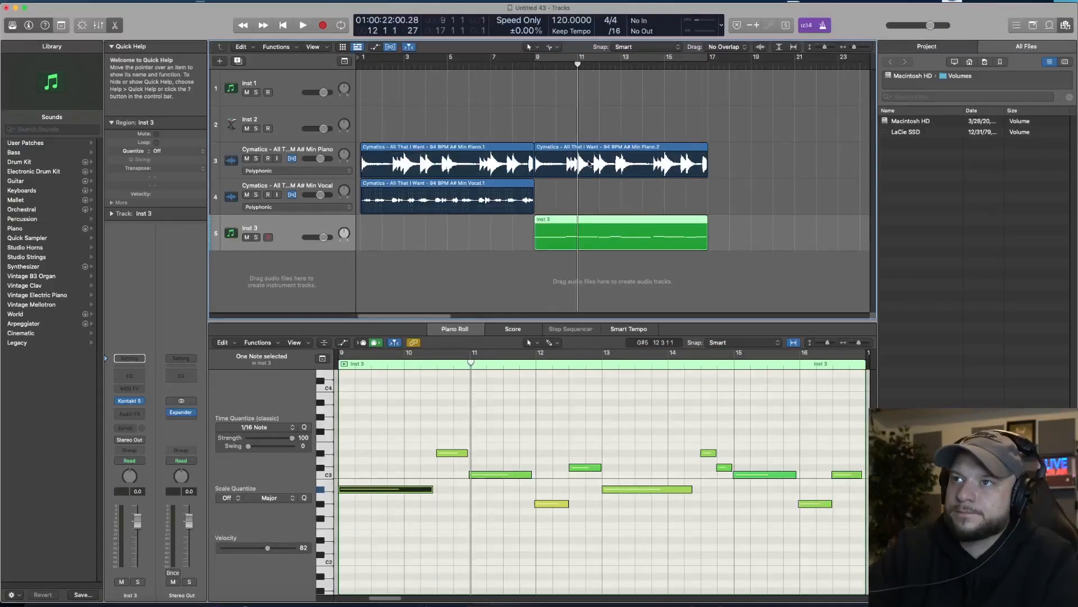
- Move the original MIDI sax track directly below Inst 1 and keep it muted
left_click_drag(283, 226, 449, 133)
left_click(507, 274)
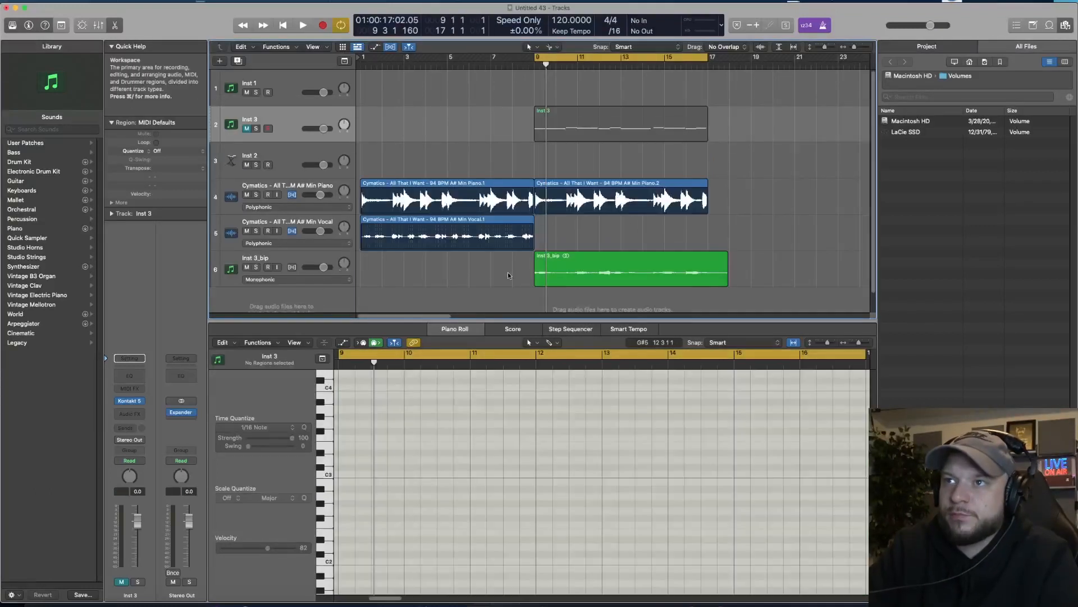
- Play the loop and cut the bounced sax region at bar 17, removing the leftover tail
key("space")
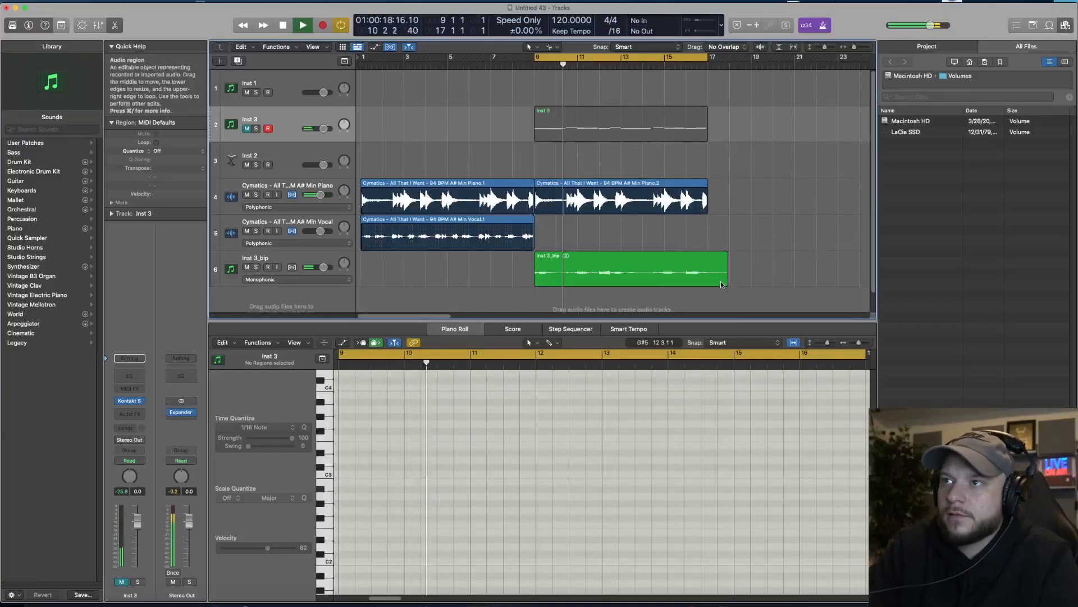
key("space")
key("space")
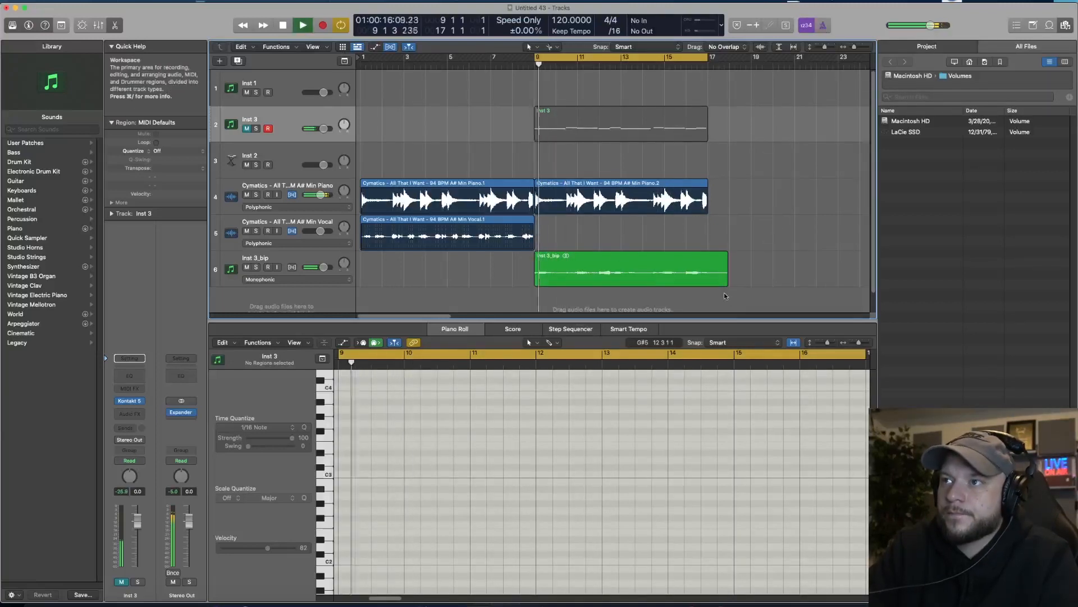
left_click_drag(725, 279, 709, 280)
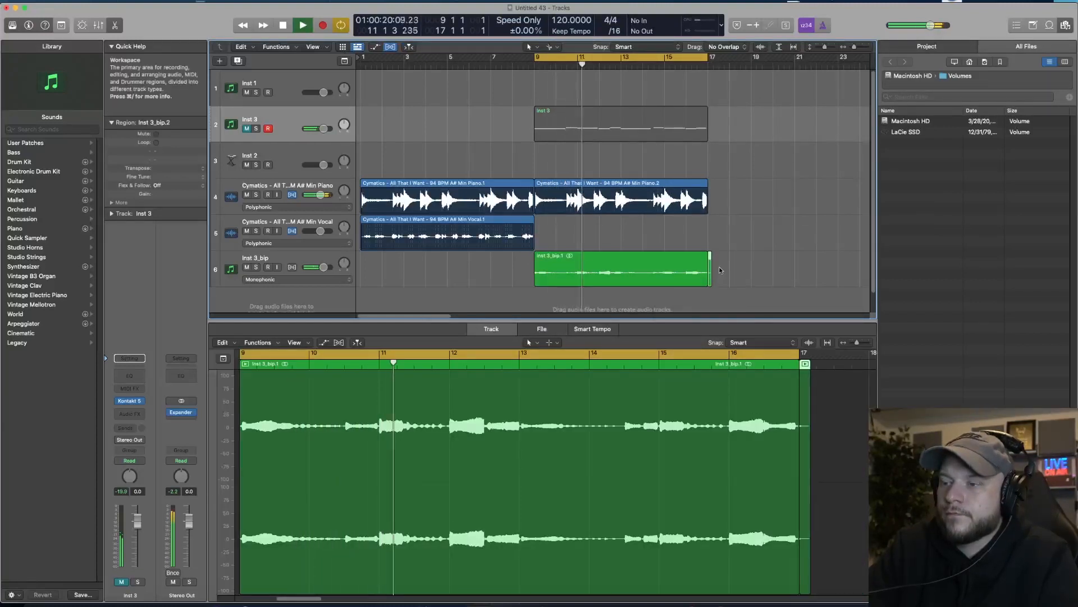
left_click(718, 267)
- Show the mixer, switch the bounced sax channel's panning to Binaural Pan and open its Binaural Panner
left_click(339, 263)
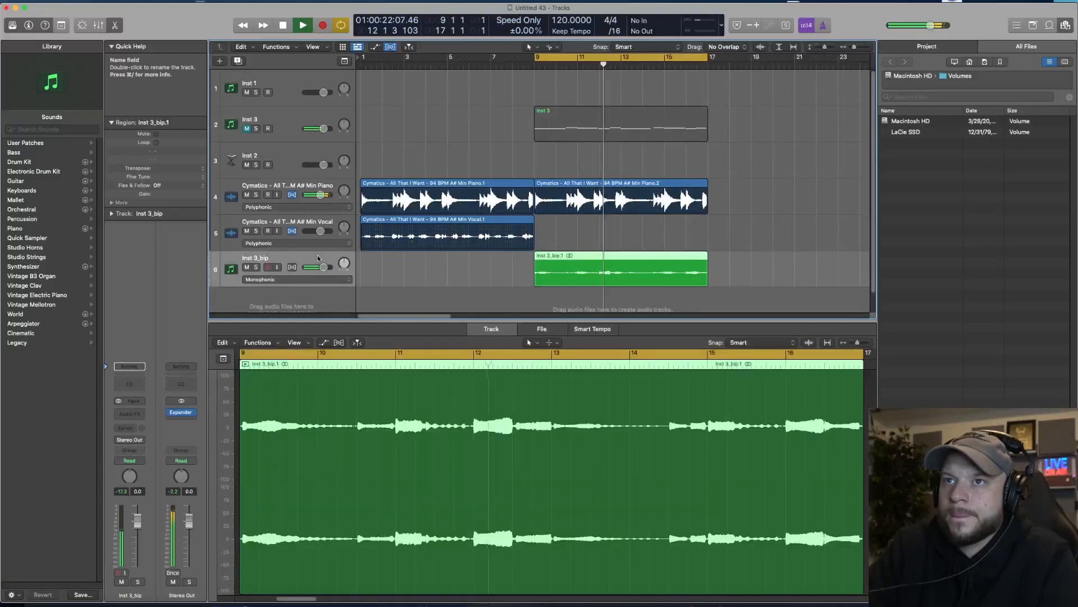
key("x")
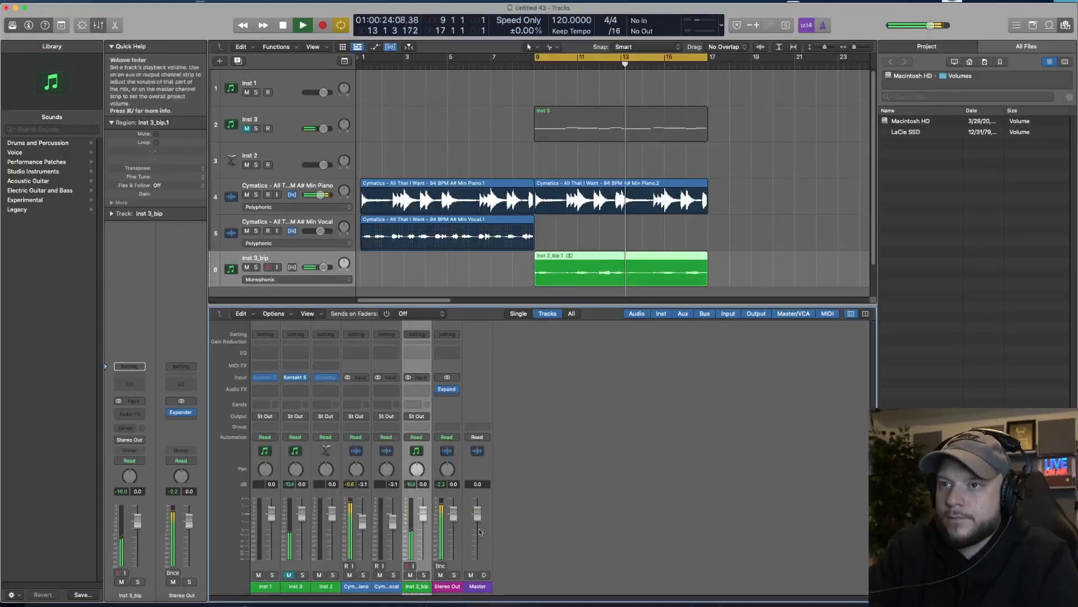
right_click(418, 475)
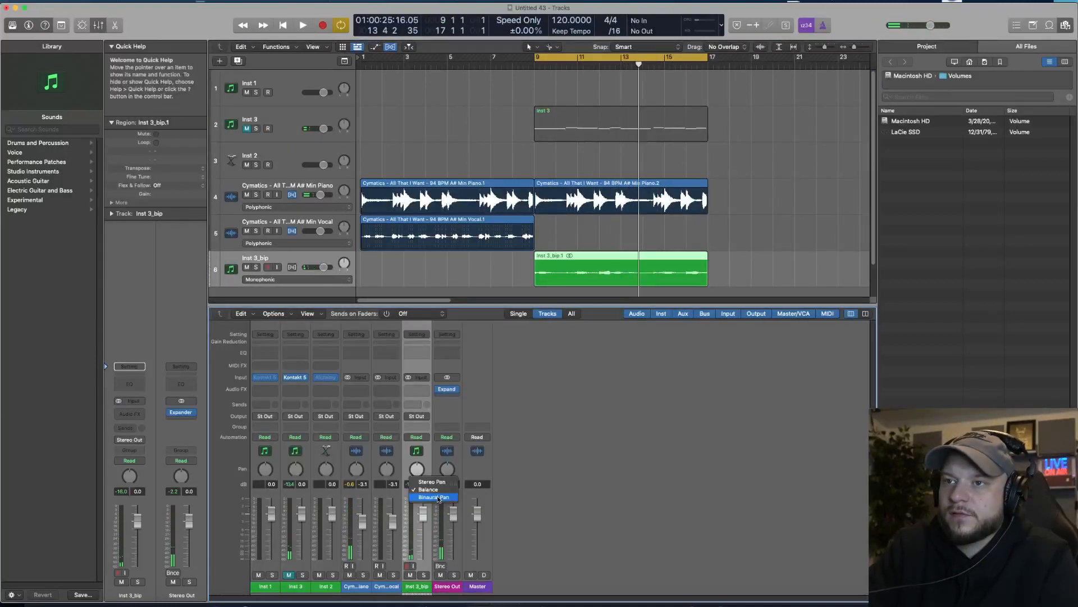
left_click(433, 497)
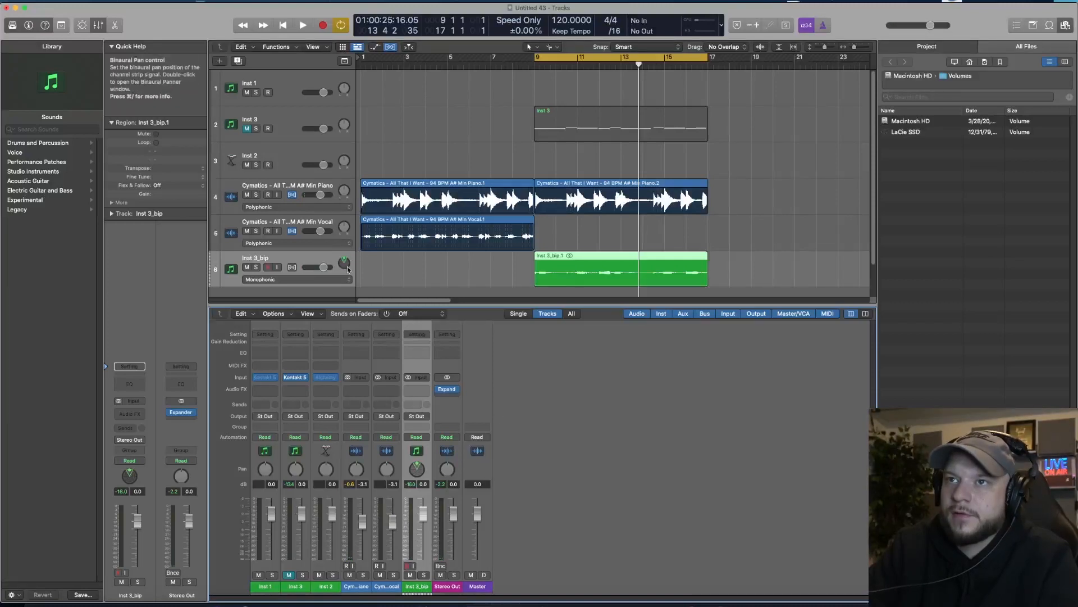
double_click(417, 469)
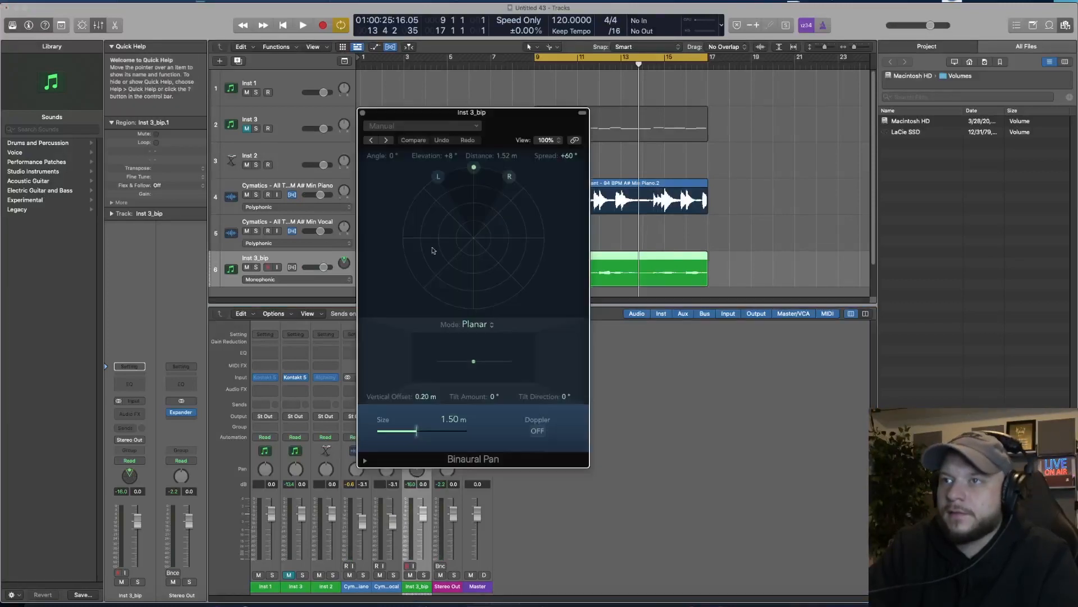
- During playback, shape the bounced sax's binaural panning to angle +20°, distance 1.40 m and spread +171°, and close the panner
key("space")
left_click_drag(405, 221, 403, 225)
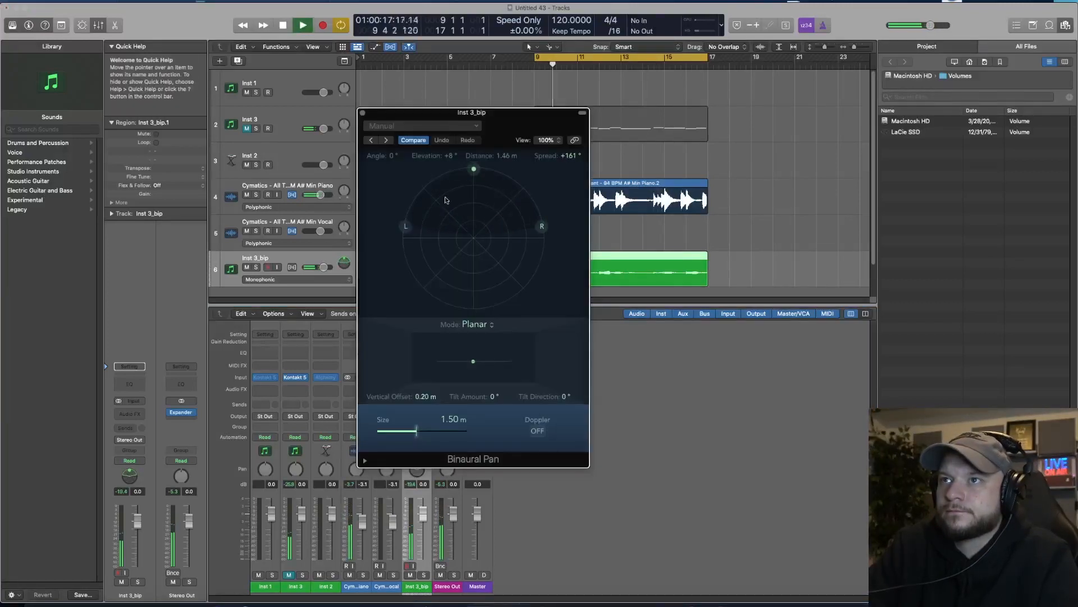
left_click_drag(473, 169, 438, 183)
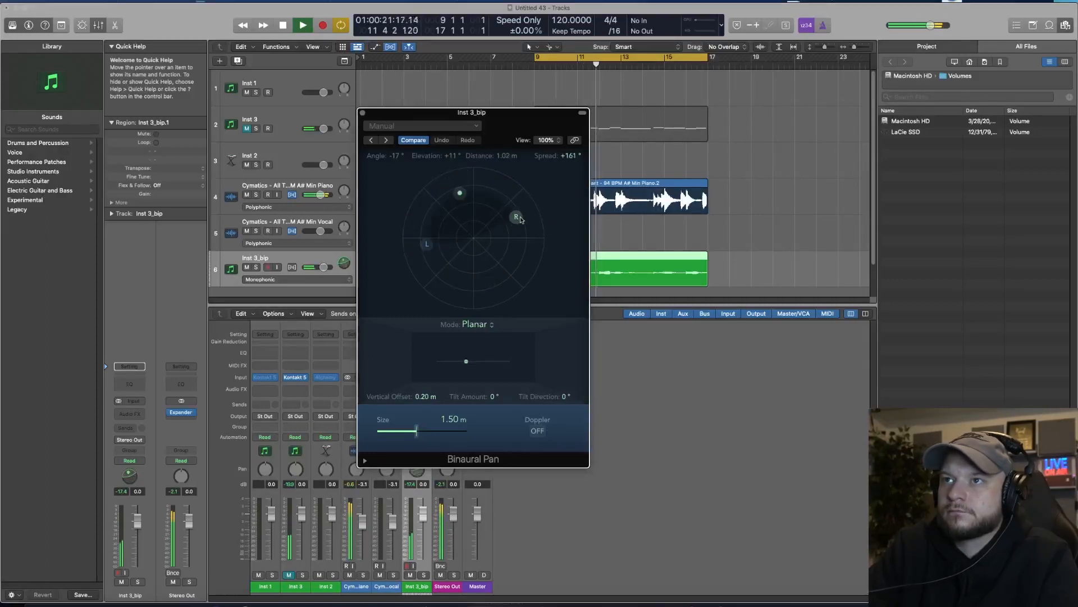
mouse_move(533, 212)
left_mouse_down()
mouse_move(514, 221)
mouse_move(537, 214)
left_mouse_up()
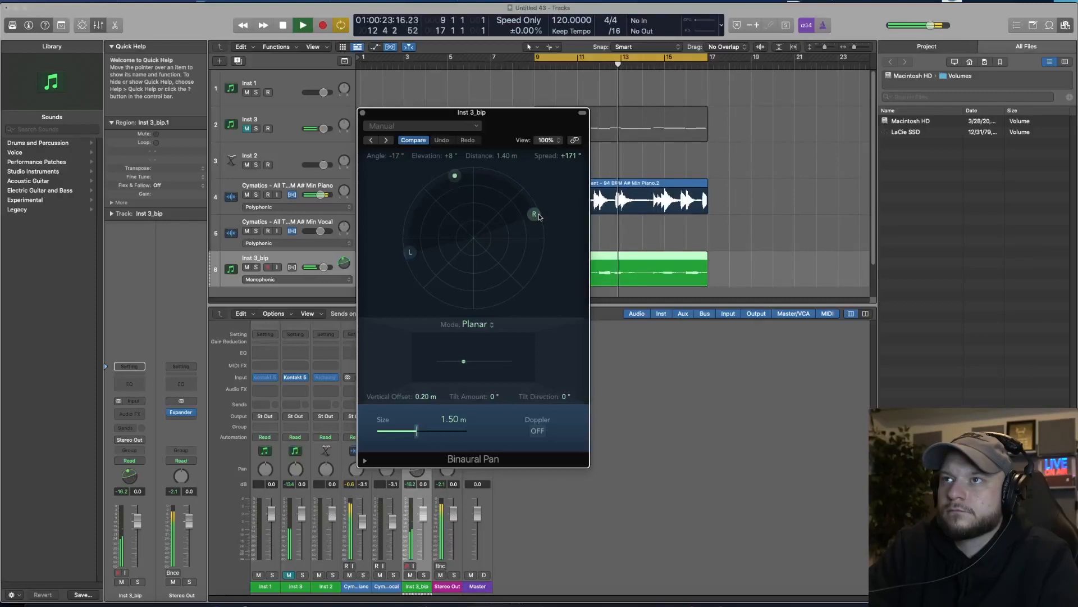
left_click_drag(455, 178, 497, 180)
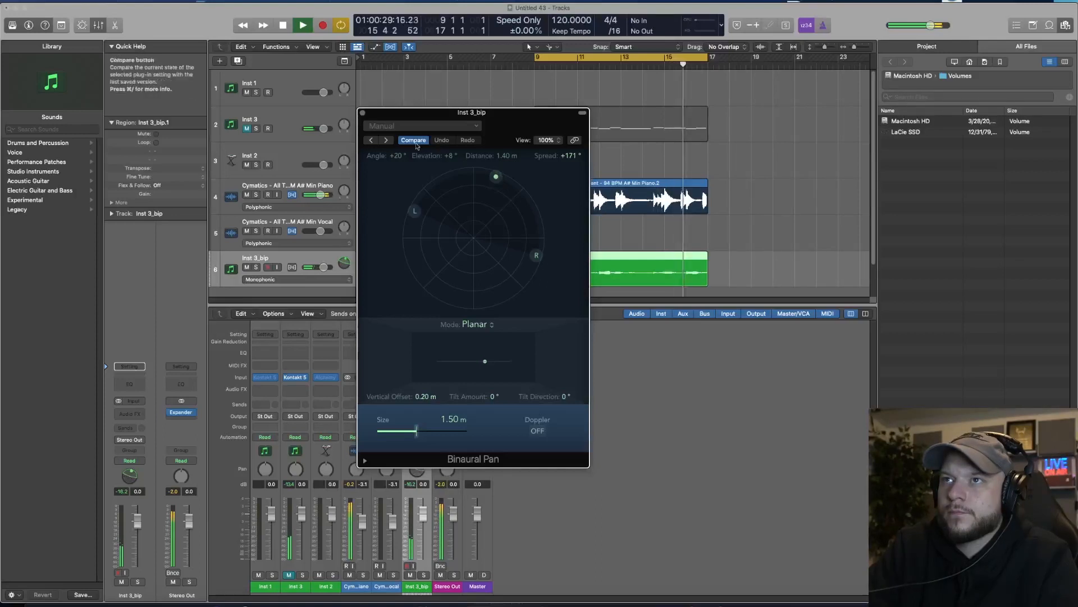
left_click(362, 113)
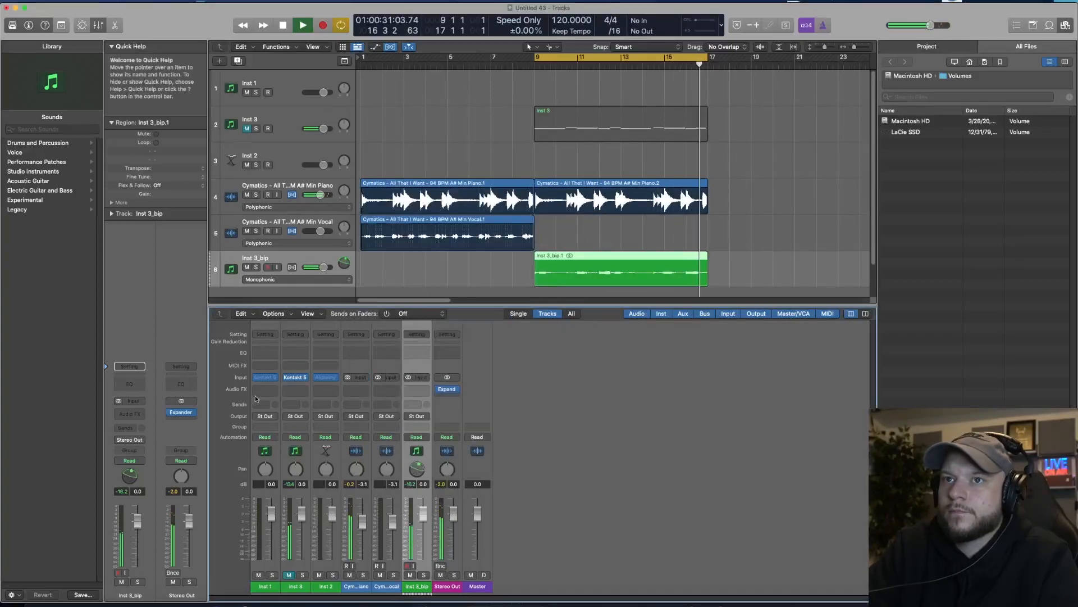
- Insert a stereo SilverVerb reverb on the bounced sax track
key("space")
left_click(137, 414)
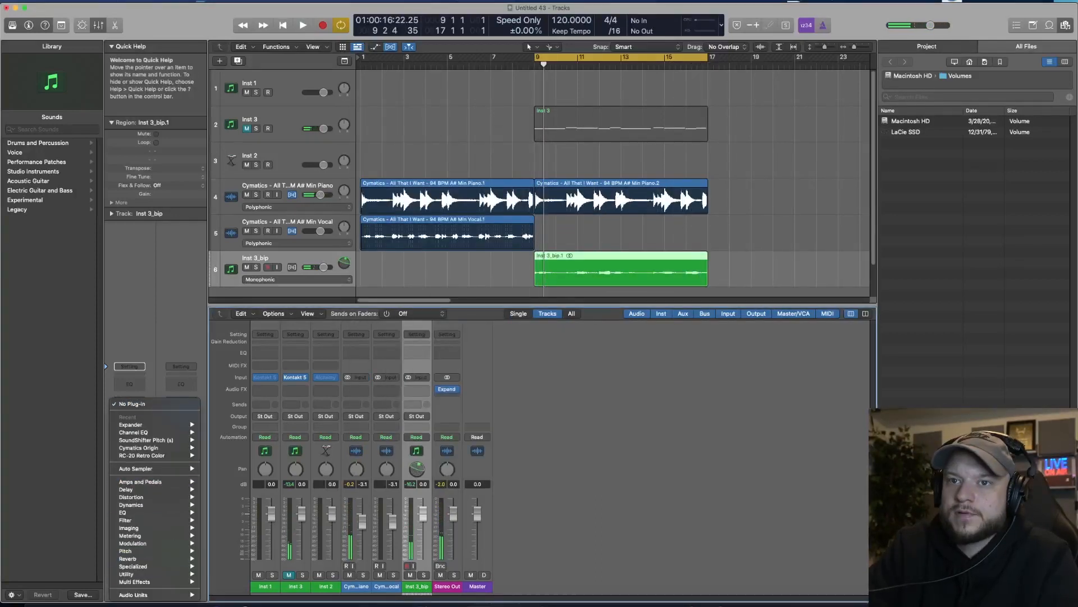
mouse_move(165, 552)
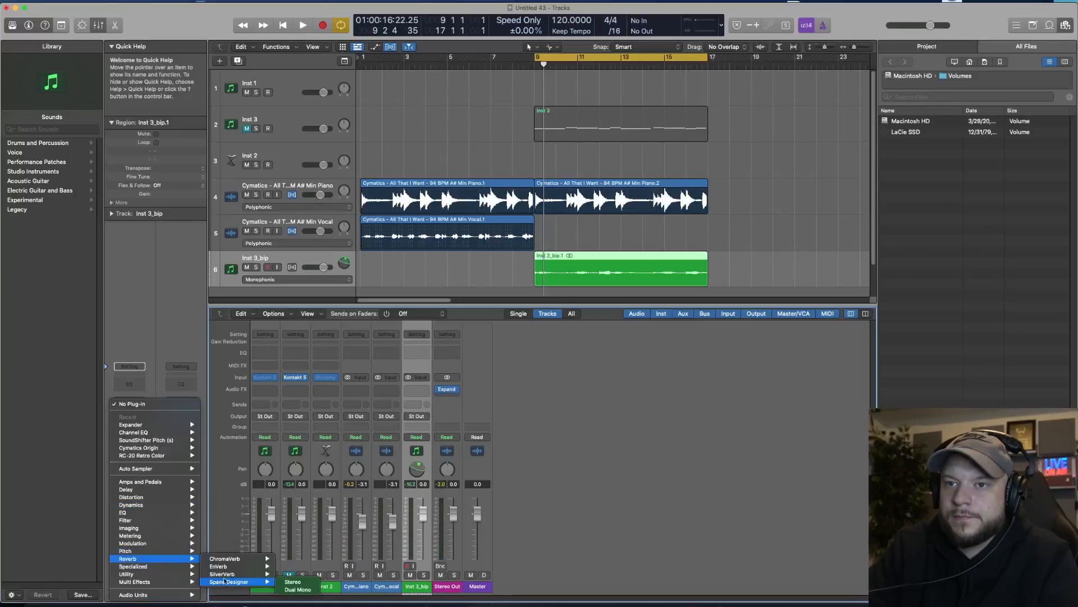
mouse_move(235, 574)
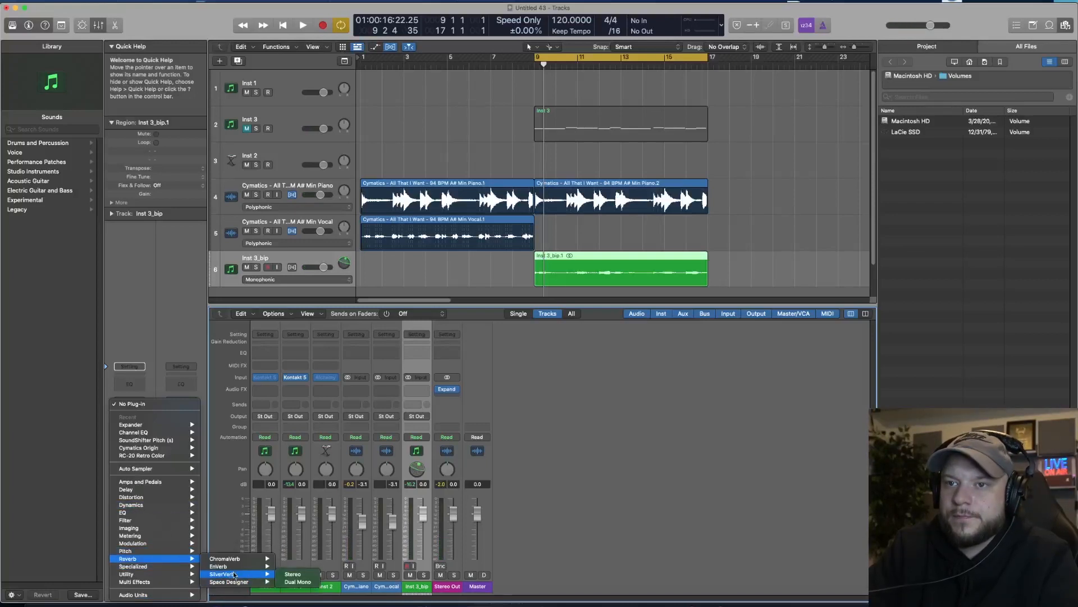
left_click(306, 572)
- Set the sax's SilverVerb to 100% dry, 51% wet and a room size of 110, and close it
left_click_drag(655, 208, 655, 190)
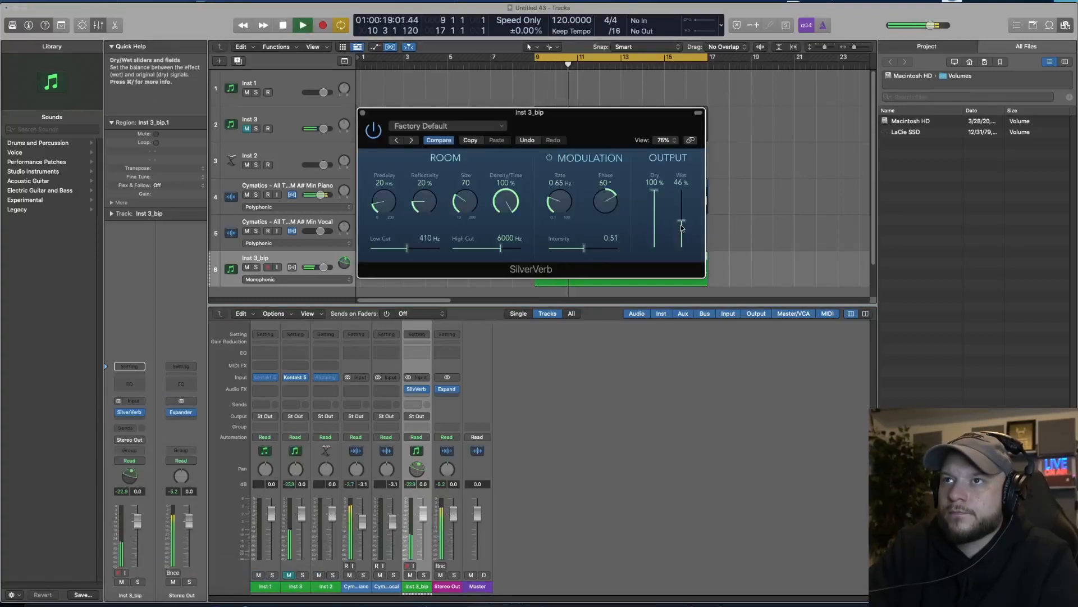
left_click_drag(680, 226, 680, 222)
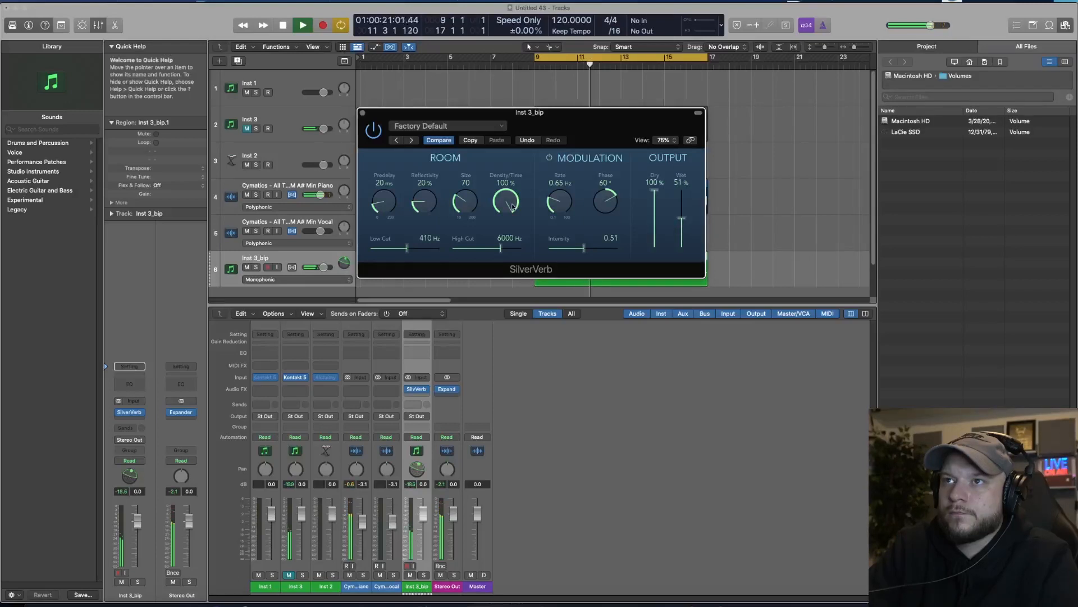
left_click_drag(465, 202, 467, 179)
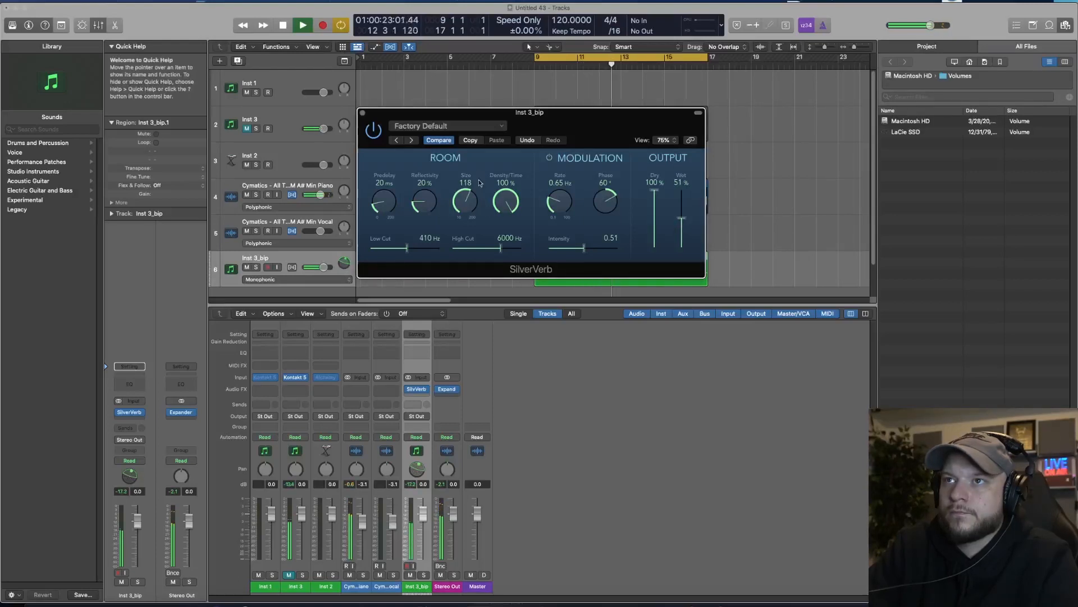
left_click_drag(466, 220, 466, 223)
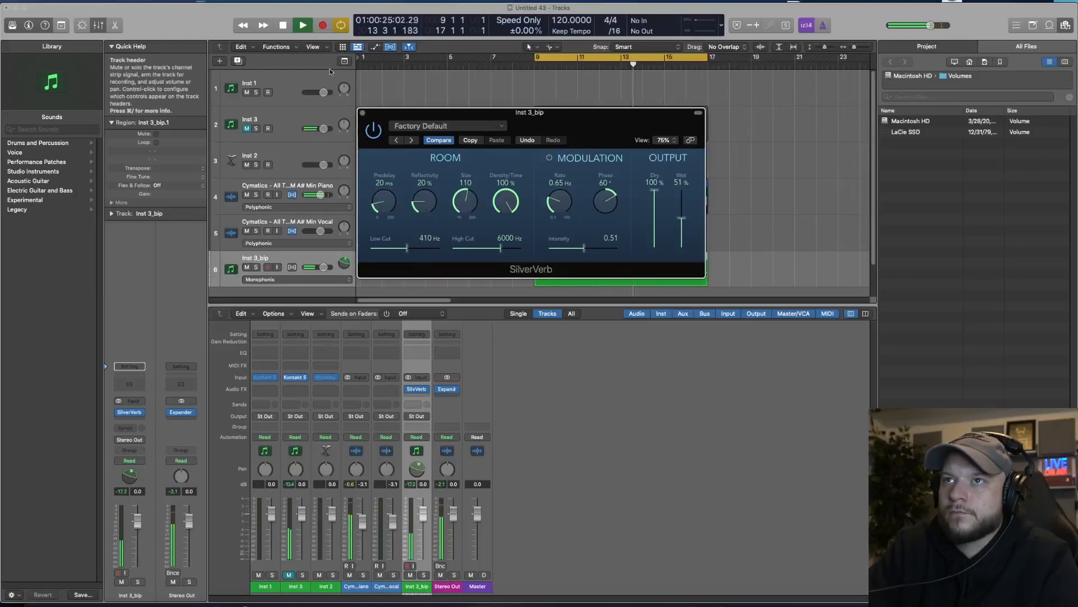
left_click(363, 113)
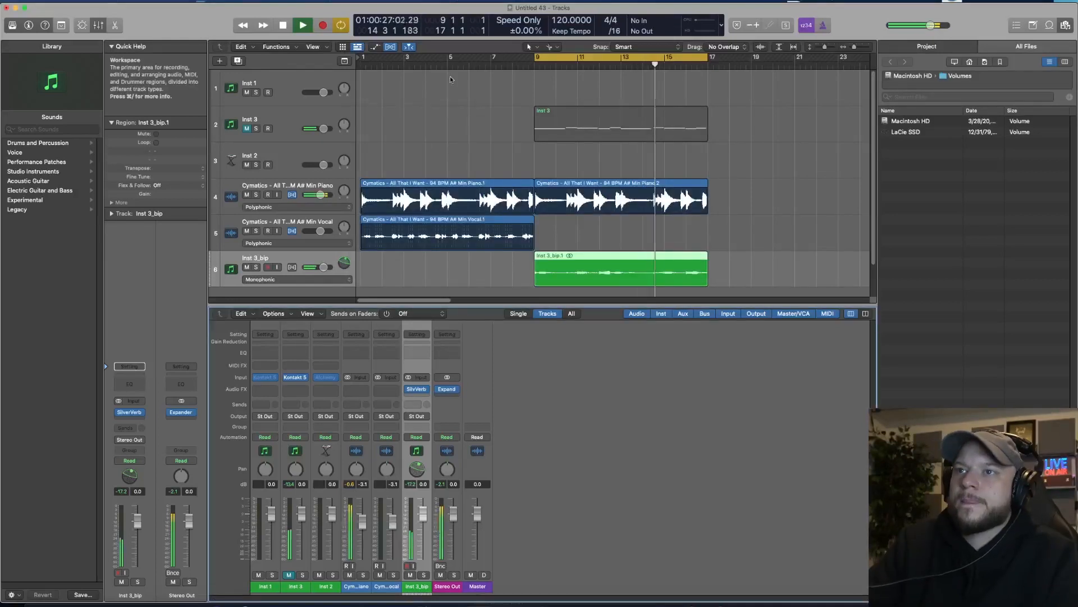
- Copy the vocal region to bar 9, stretch the copy to end at bar 25, and play the loop
left_click(443, 271)
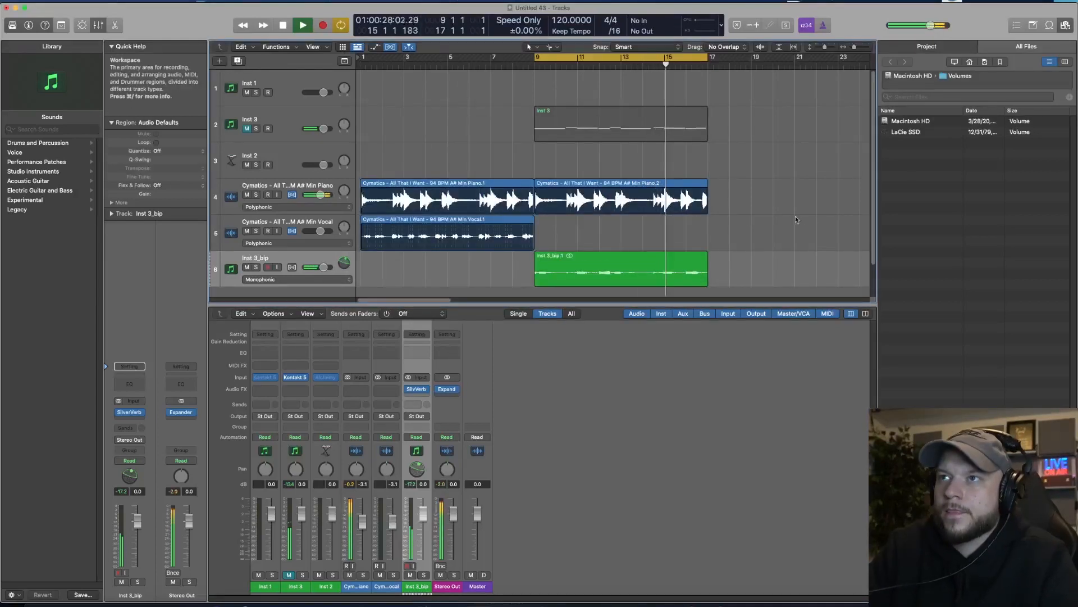
left_click(434, 219)
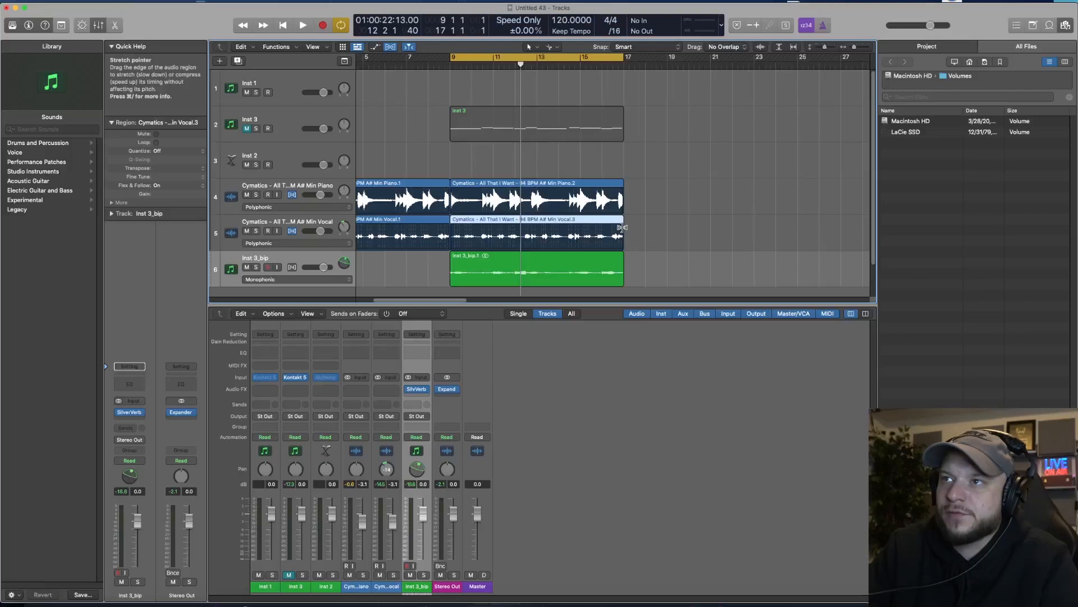
left_click_drag(621, 228, 793, 236)
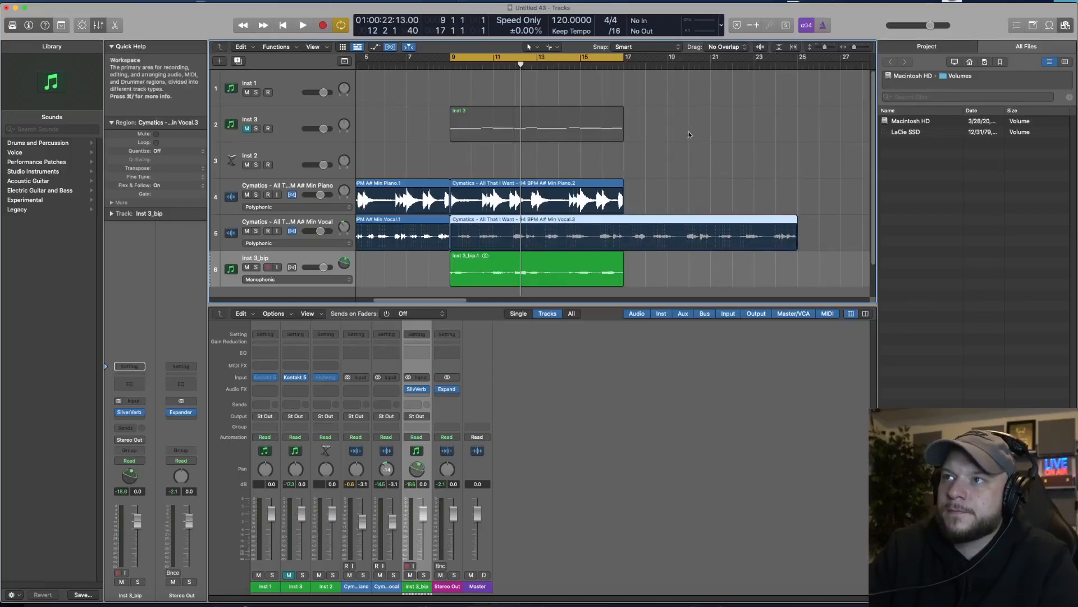
key("space")
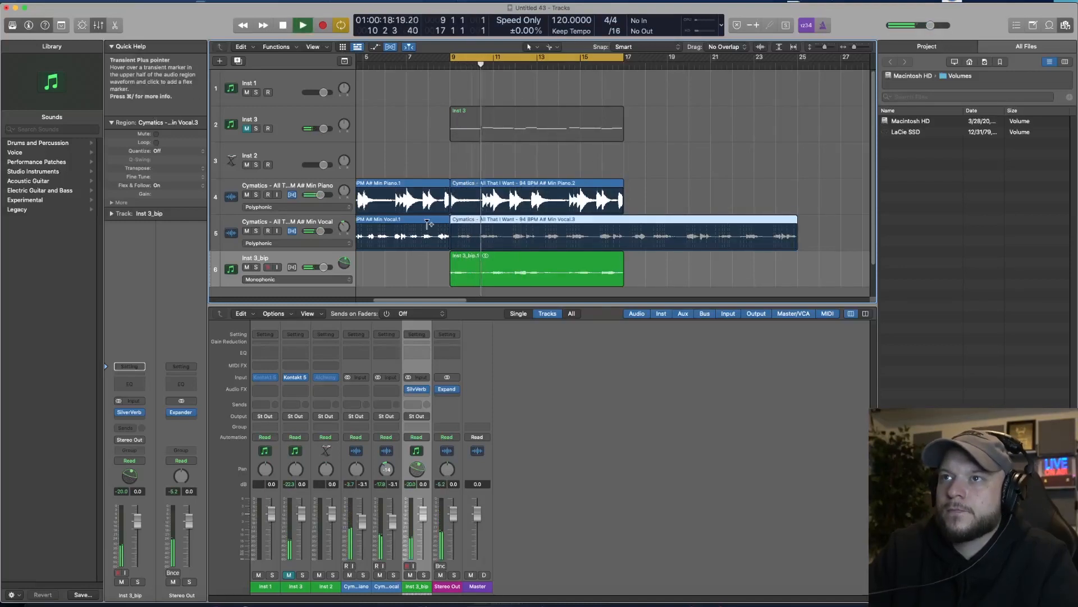
- Duplicate the second piano region and the bounced sax region so the copies run from bar 17 to bar 25
left_click(588, 163)
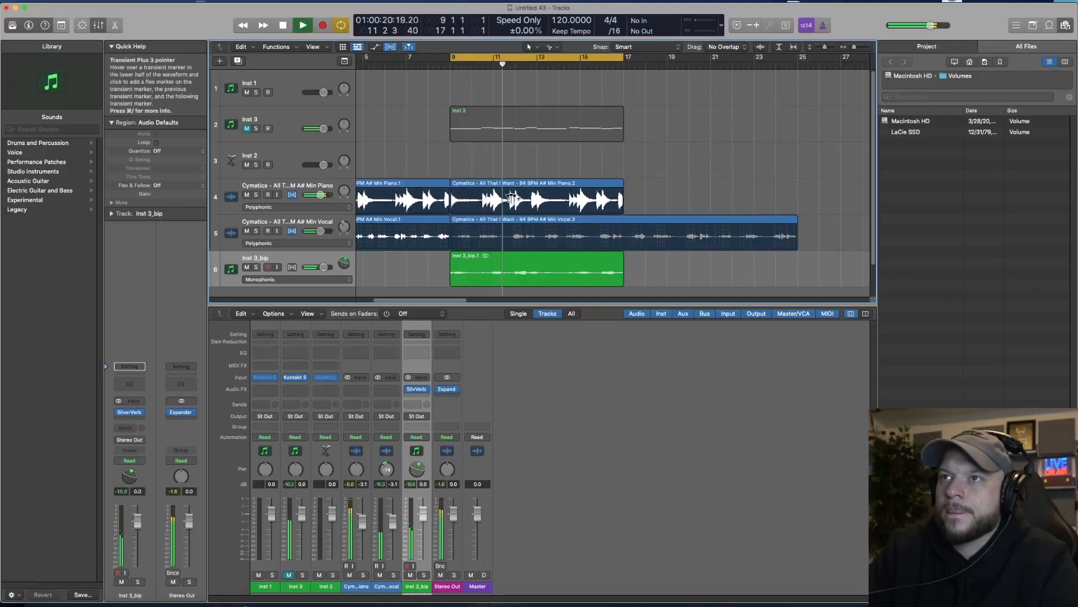
left_click_drag(591, 188, 669, 190)
left_click_drag(540, 260, 715, 261)
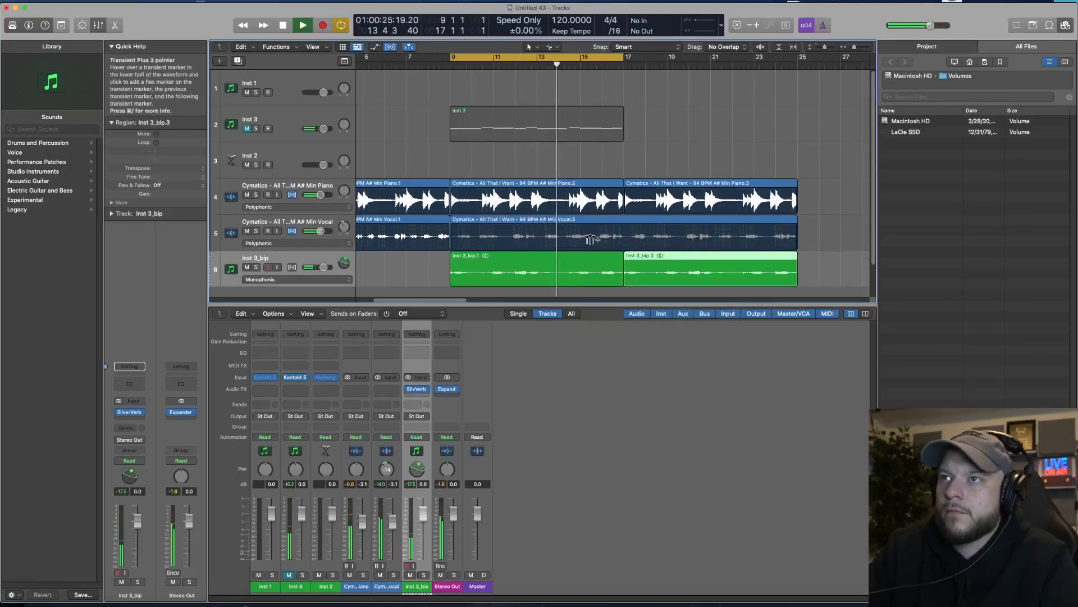
- Add a Channel EQ to the vocal track with a low cut and a 5.8 dB boost at 4040 Hz
left_click(342, 226)
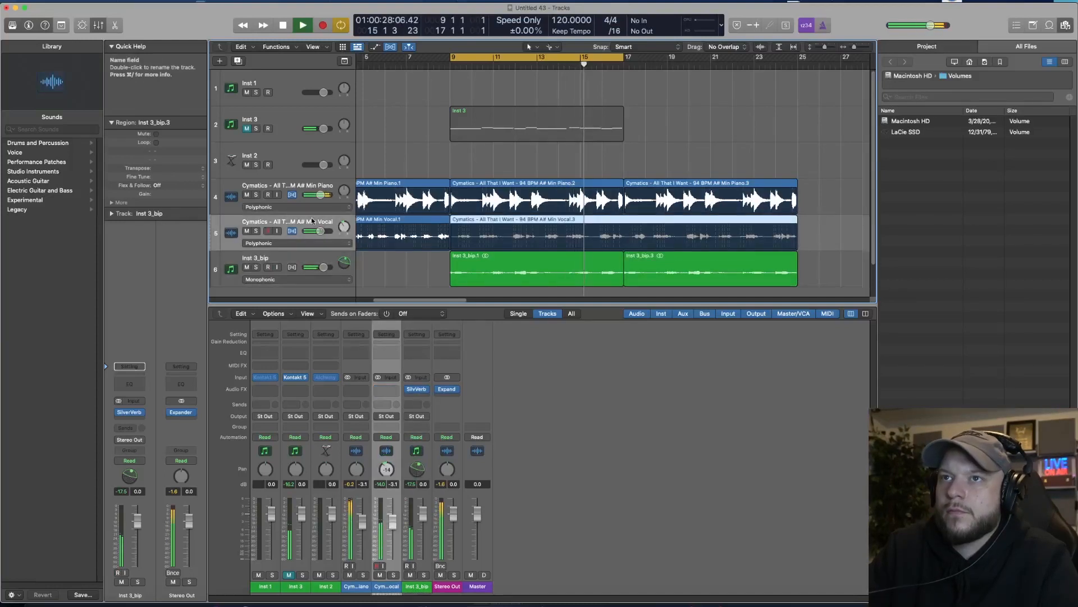
left_click(139, 382)
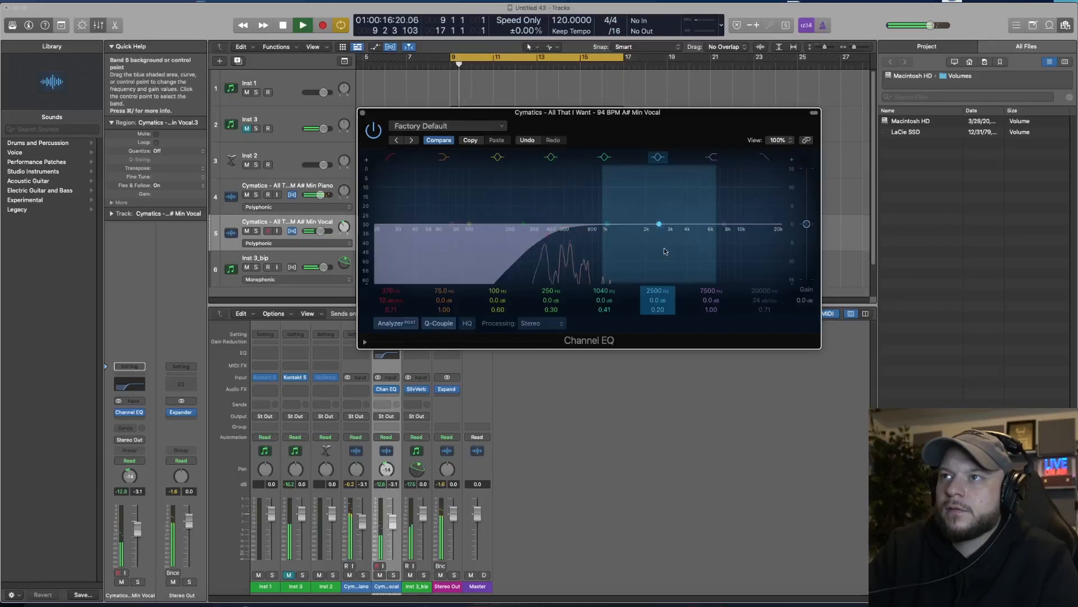
left_click_drag(663, 226, 693, 224)
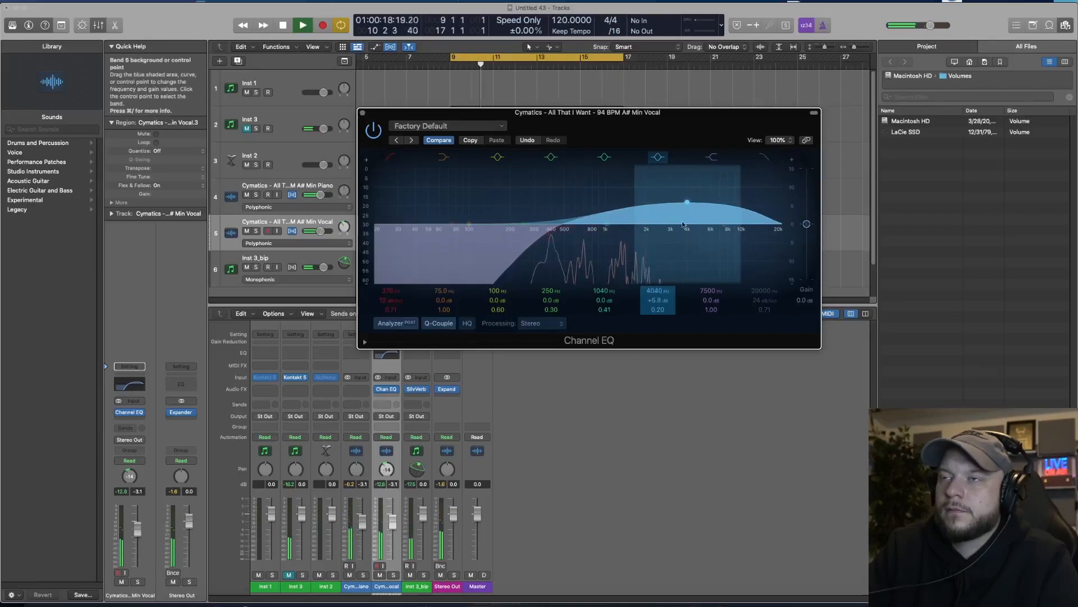
left_click_drag(548, 256, 558, 257)
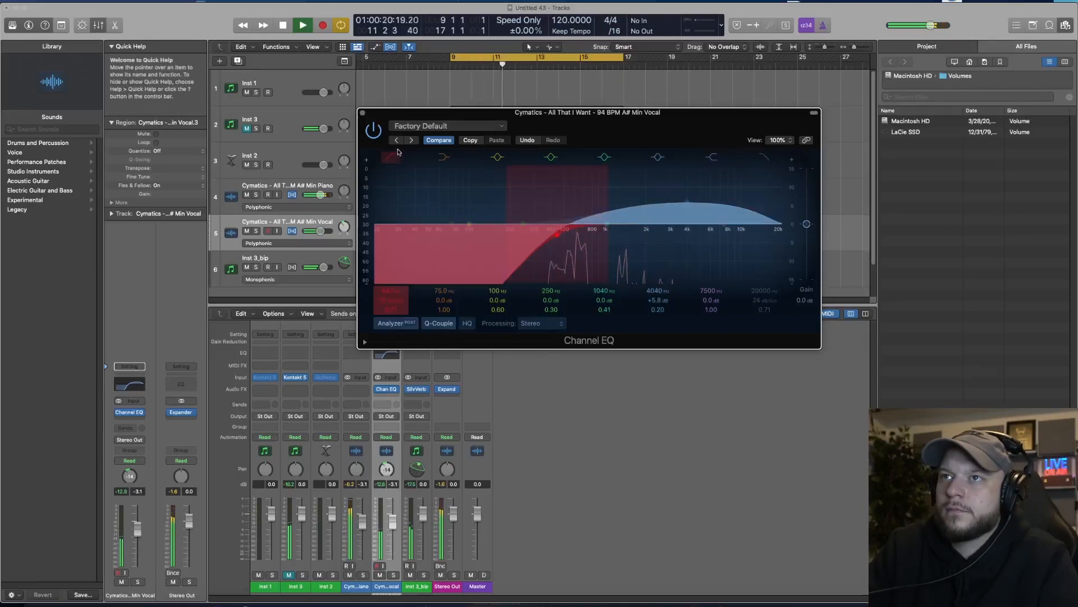
left_click(363, 113)
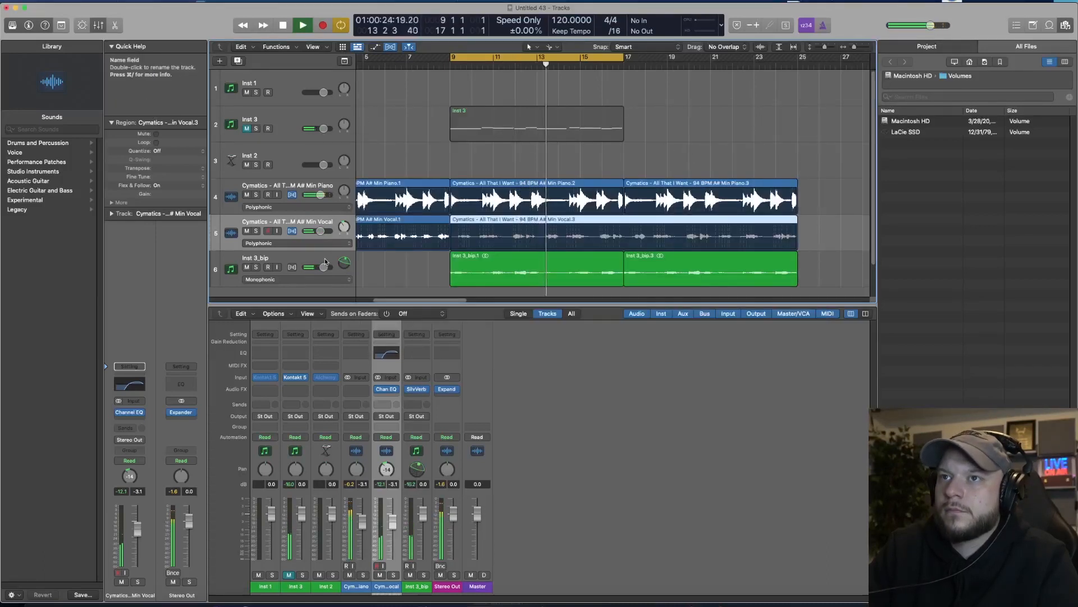
- Lower the bounced sax track's volume to -2.0 dB and the vocal track's to -3.8 dB
left_click_drag(324, 267, 321, 268)
left_click_drag(321, 231, 319, 230)
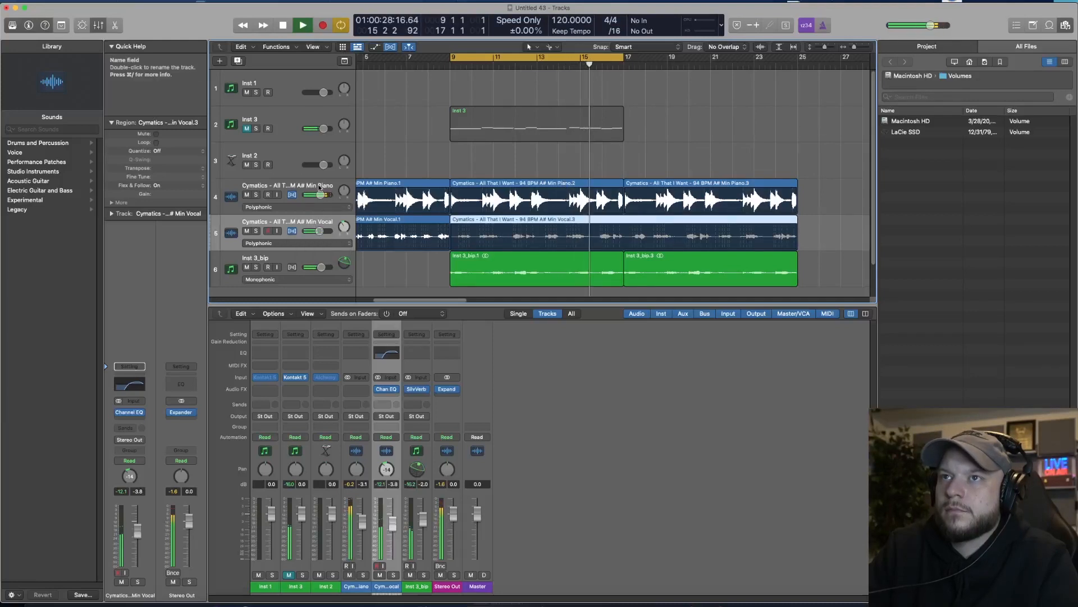
left_click(232, 196)
key("space")
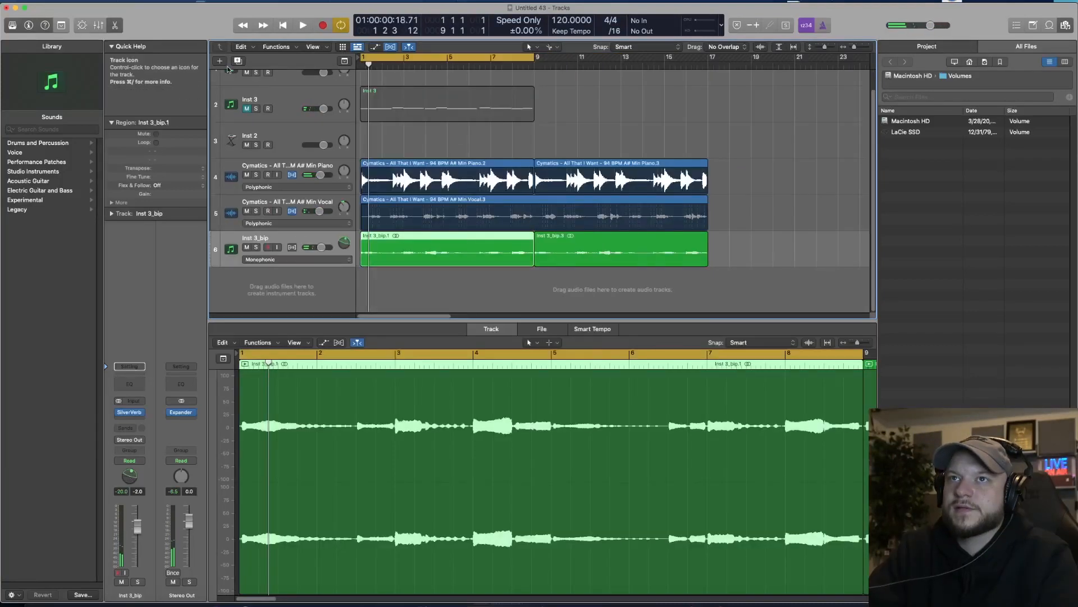
- Create a software instrument track with stereo Alchemy and load the 70s Classic Synth Bass preset from the Bass category
key("alt+super+n")
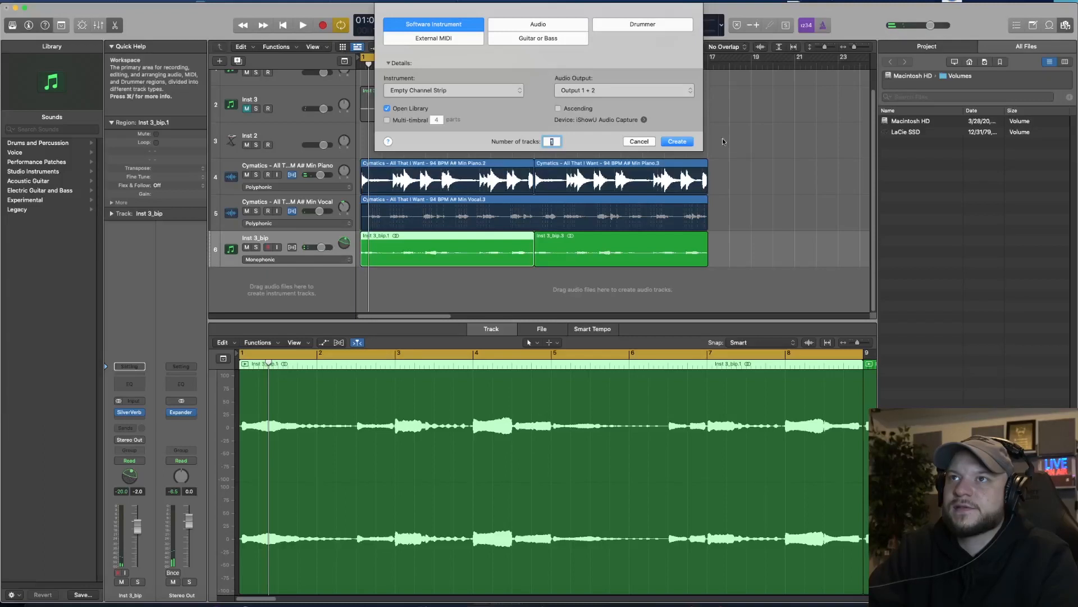
left_click(676, 141)
left_click(129, 400)
mouse_move(150, 434)
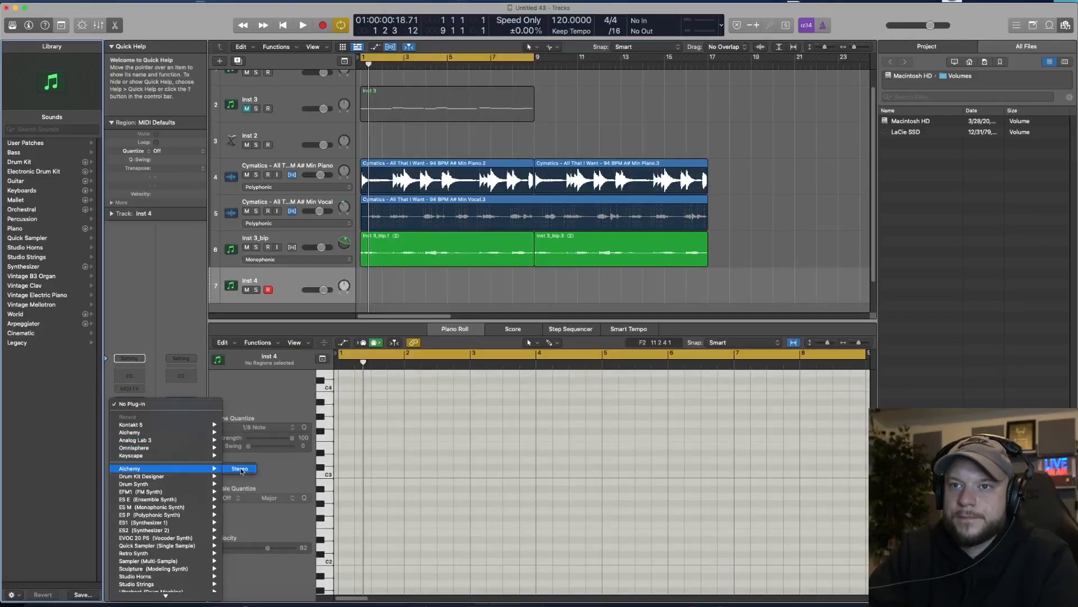
left_click(240, 469)
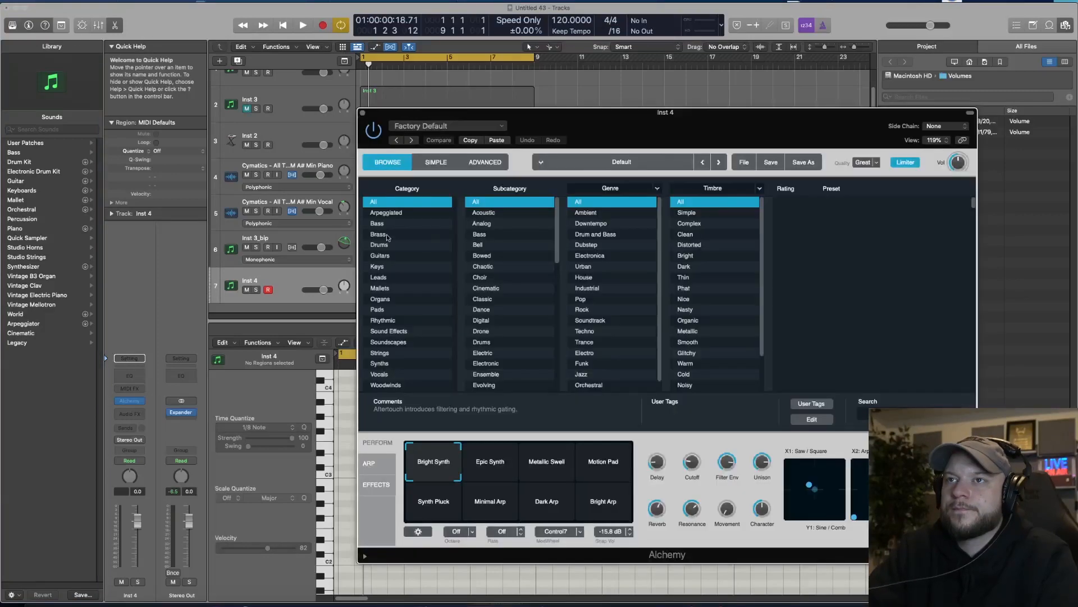
left_click(392, 224)
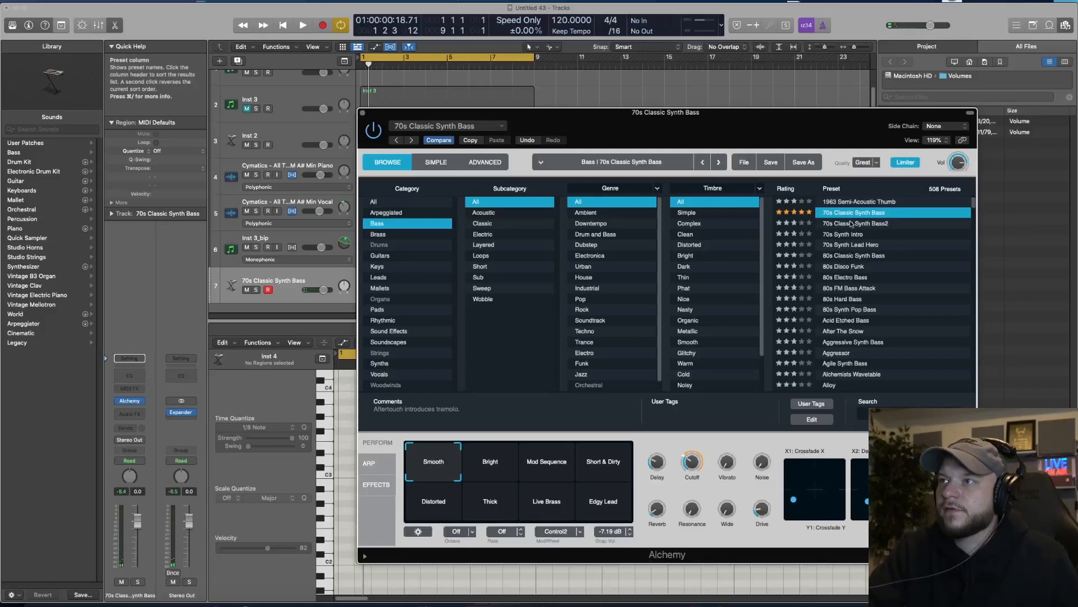
- Add a Channel EQ to the synth bass track, enable its high cut and lower the cutoff into the midrange
left_click(129, 375)
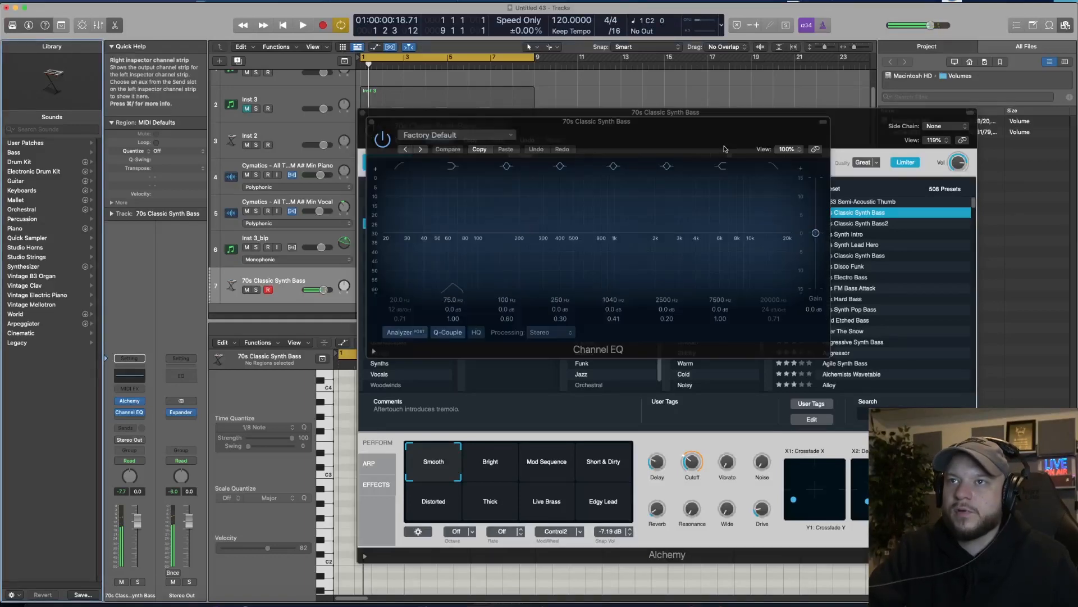
left_click(766, 168)
left_click_drag(783, 233, 629, 229)
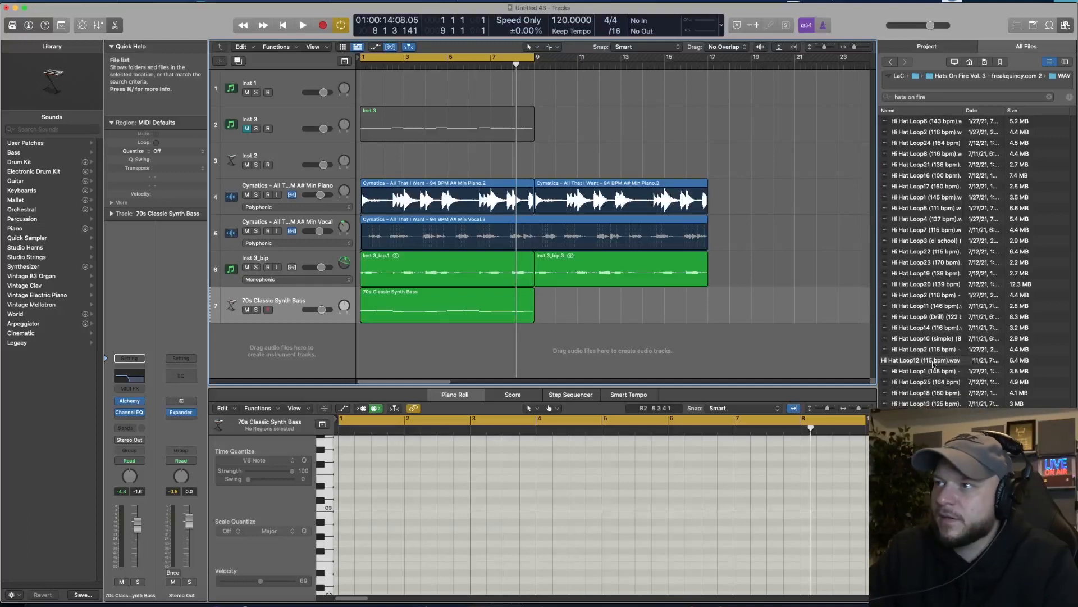
- Add Hi Hat Loop12 (115 bpm).wav on a new track at bar 1 and stretch it to 8 bars
left_click_drag(934, 364, 361, 332)
left_click_drag(480, 348, 532, 345)
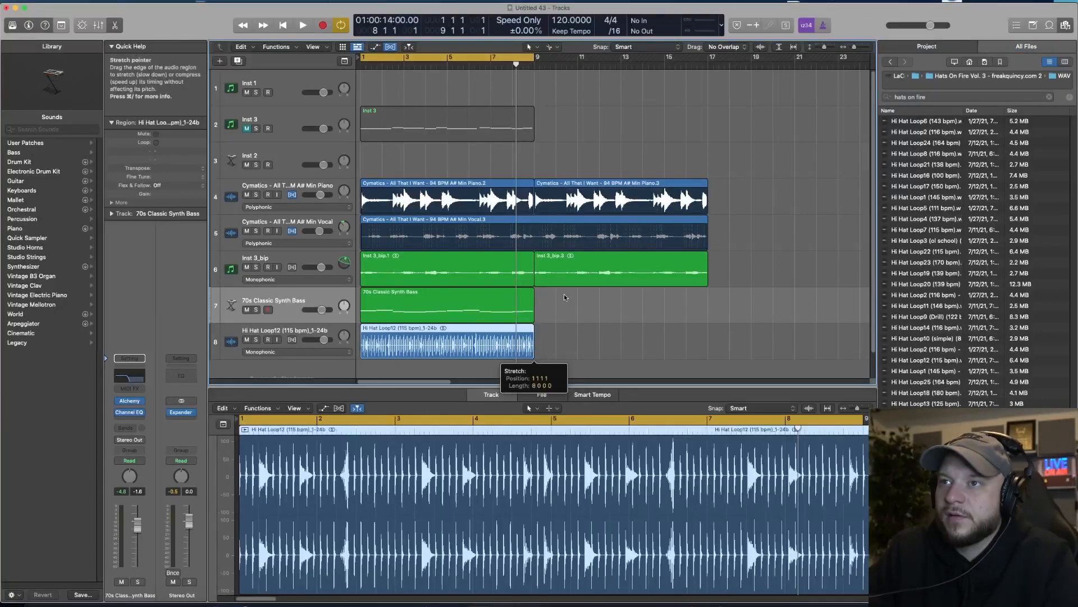
- Add a Channel EQ to the hi-hat track, roll off the highs with a high cut and dip the 5700 Hz band
key("space")
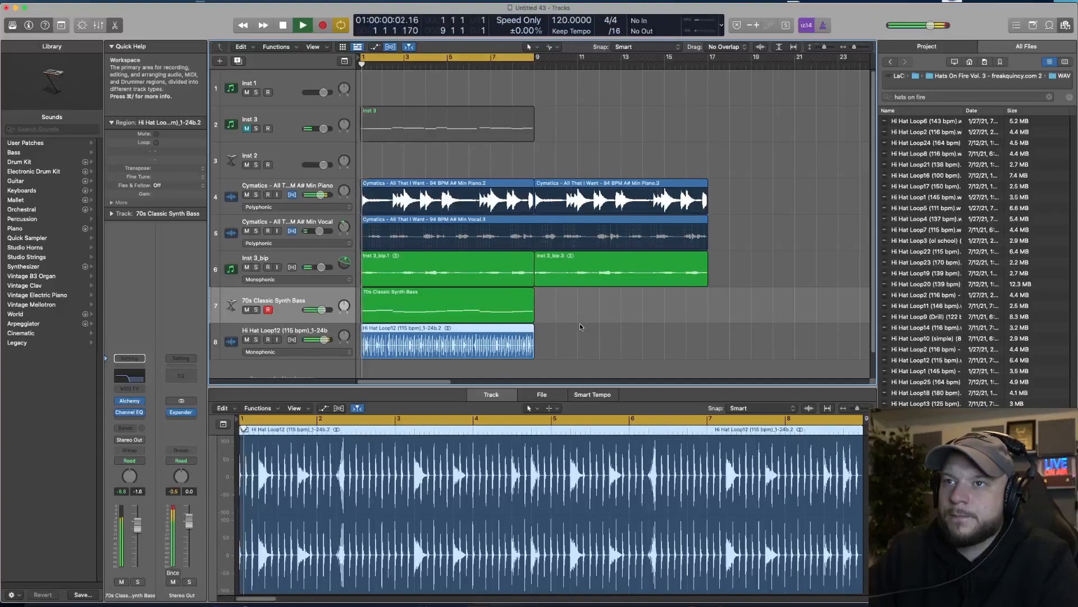
left_click(330, 329)
left_click(130, 384)
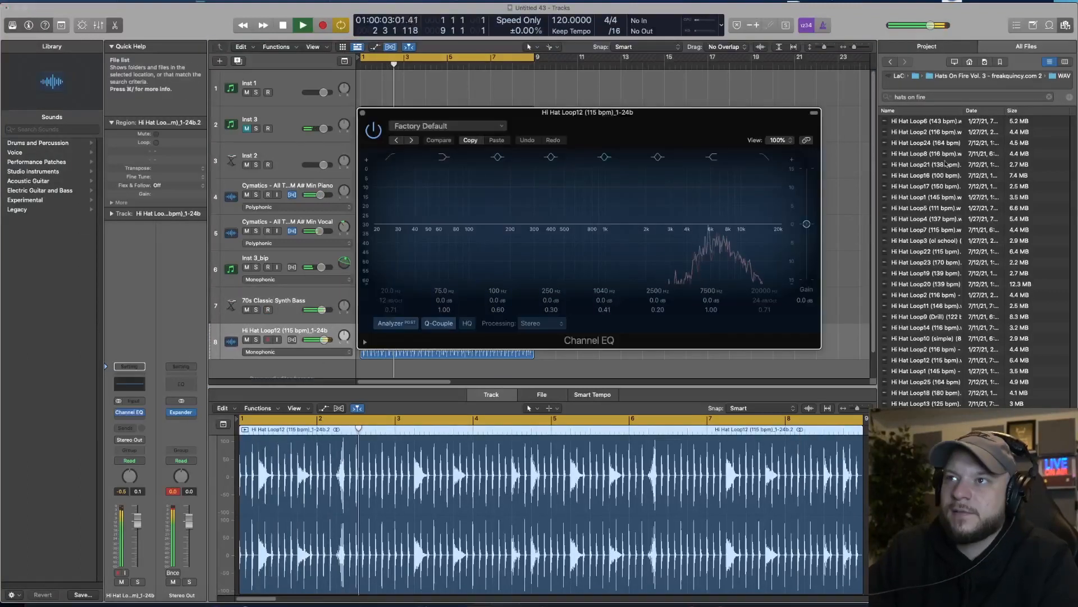
left_click_drag(778, 247, 737, 252)
left_click_drag(656, 232, 702, 241)
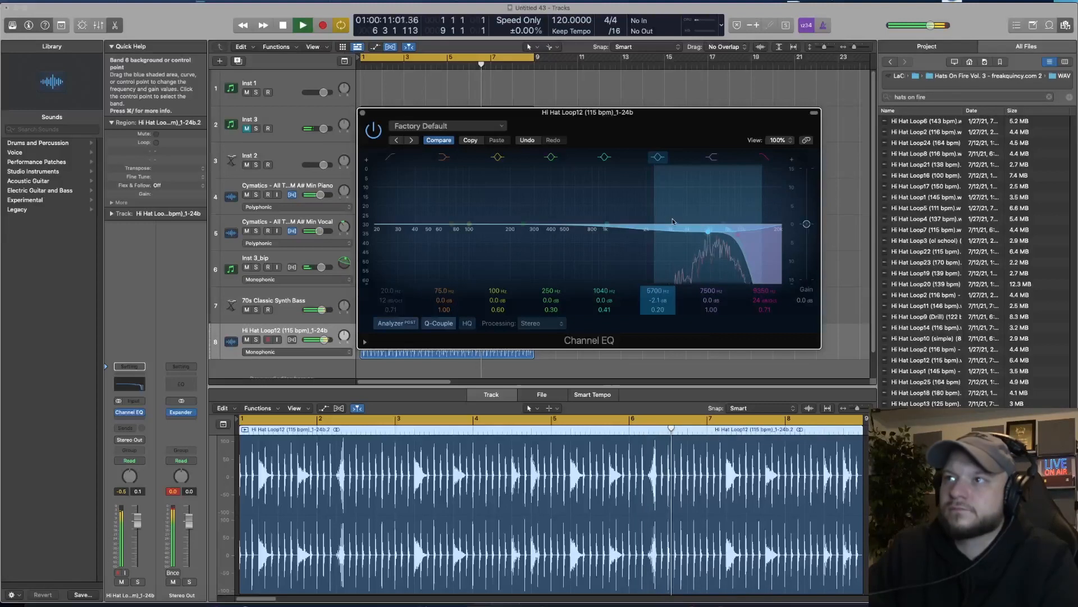
left_click_drag(655, 213, 706, 245)
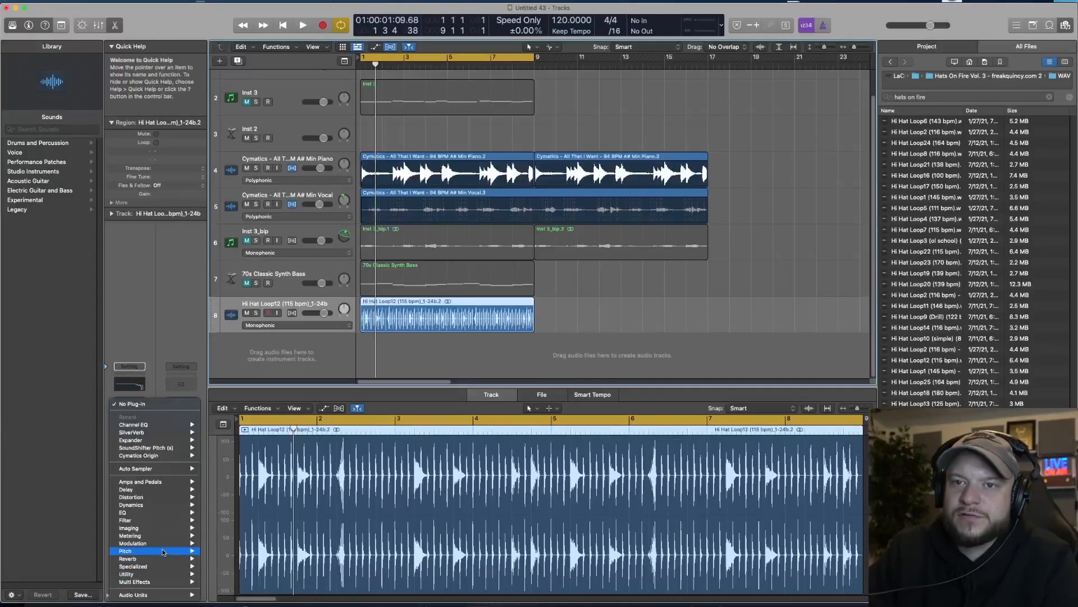
- Add DeEsser 2 to the hi-hat track with the Master - Smoothing preset, set the threshold to -26.6 dB and adjust the max reduction
mouse_move(164, 544)
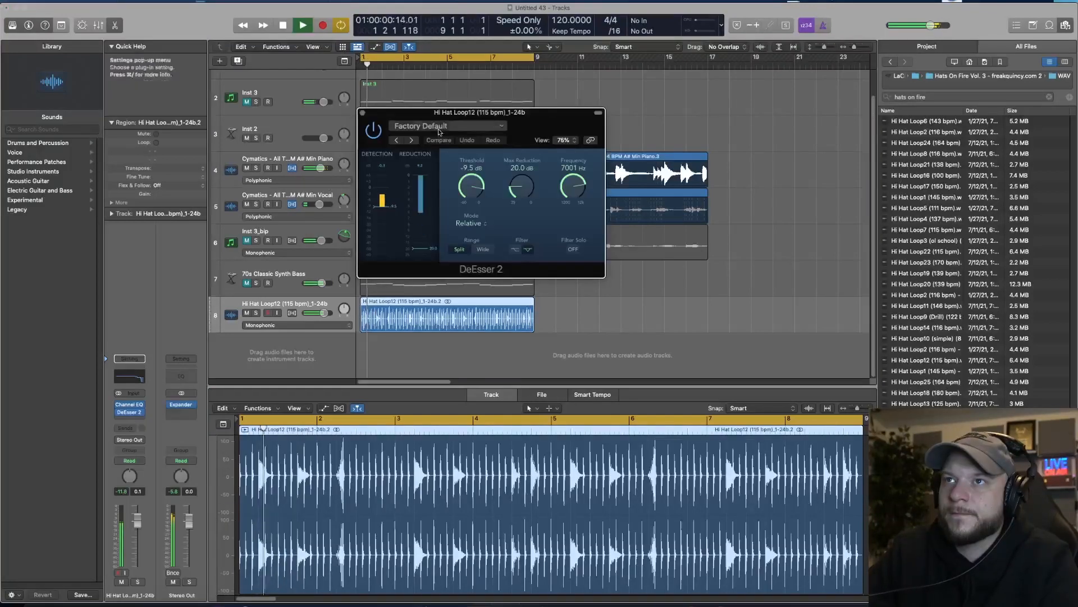
left_click(444, 126)
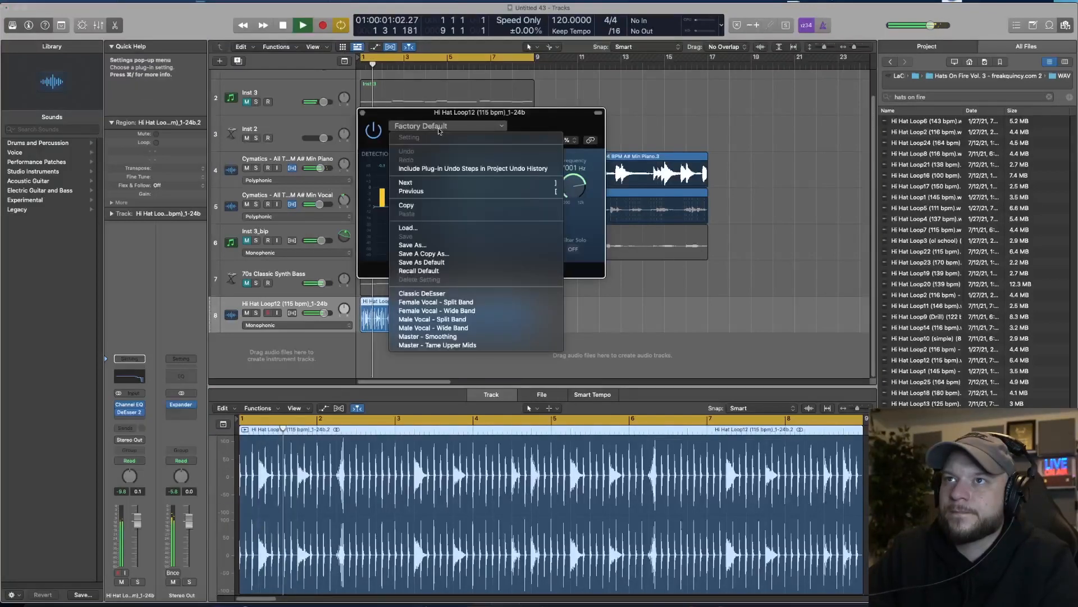
left_click(478, 337)
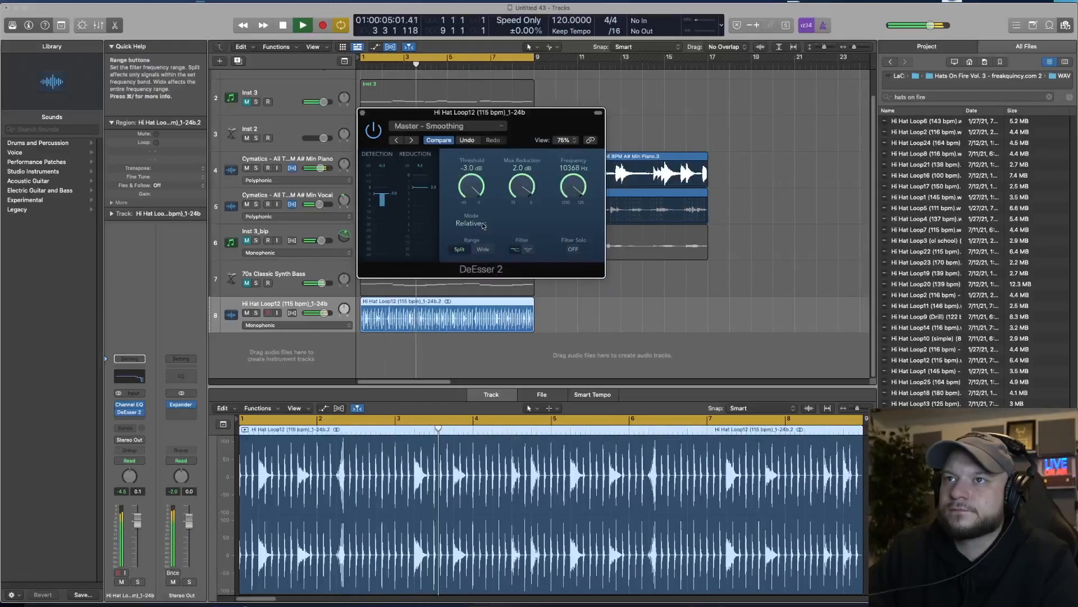
left_click_drag(472, 187, 473, 247)
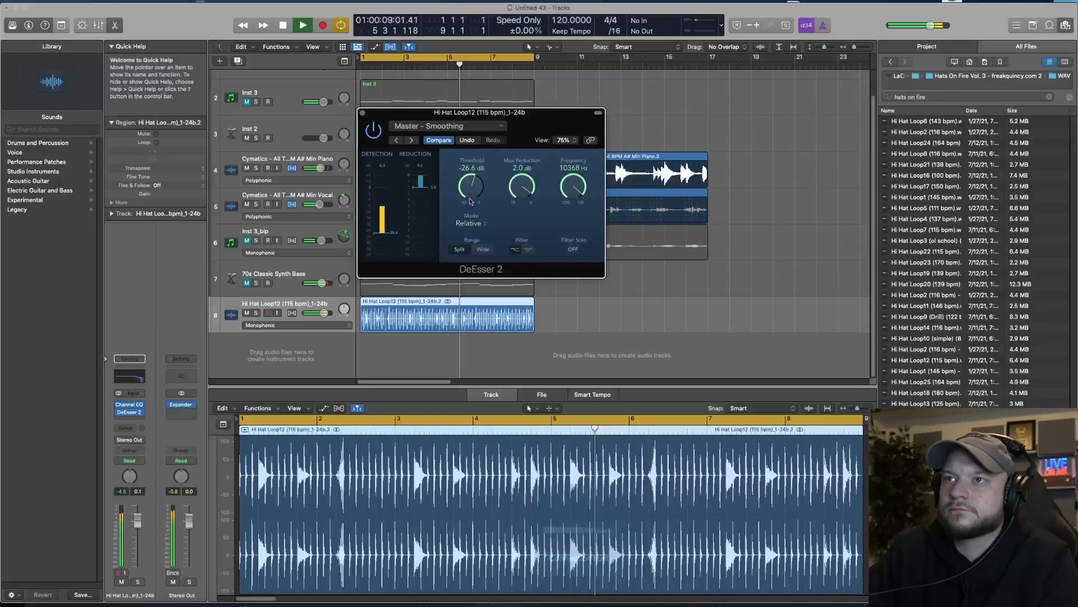
left_click_drag(528, 187, 516, 211)
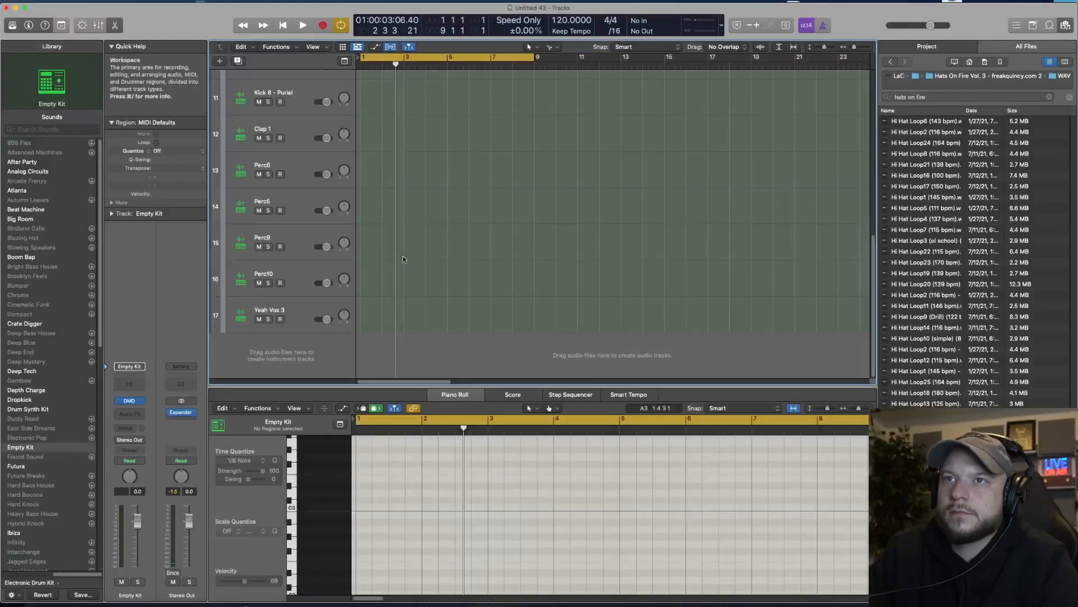
- Create a 32-step pattern region at bar 1 of the Clap 1 track with claps on steps 9 and 25
scroll(403, 258, "up", 2)
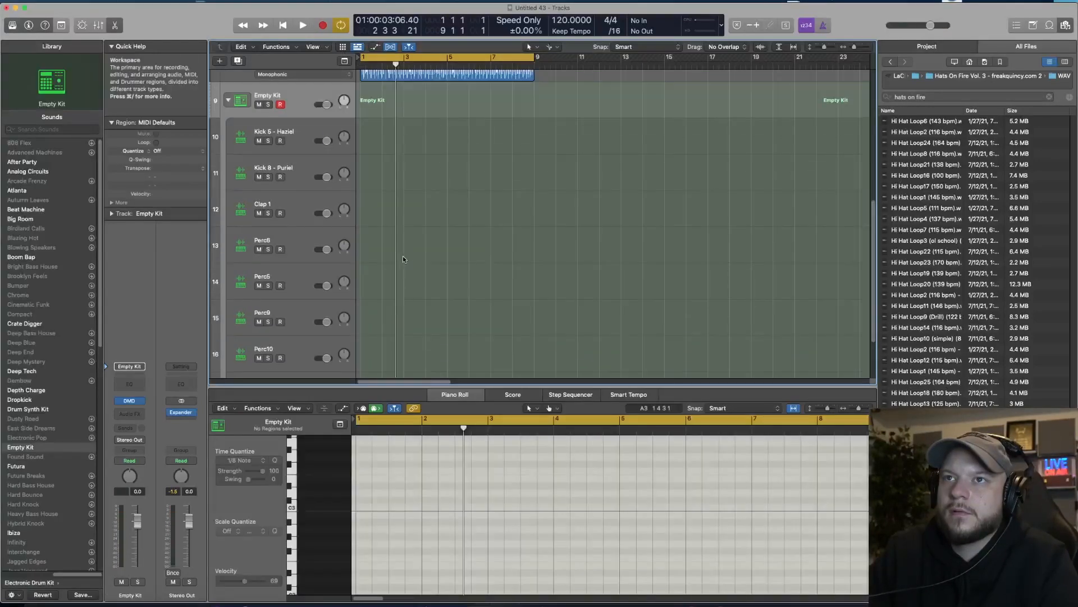
right_click(364, 206)
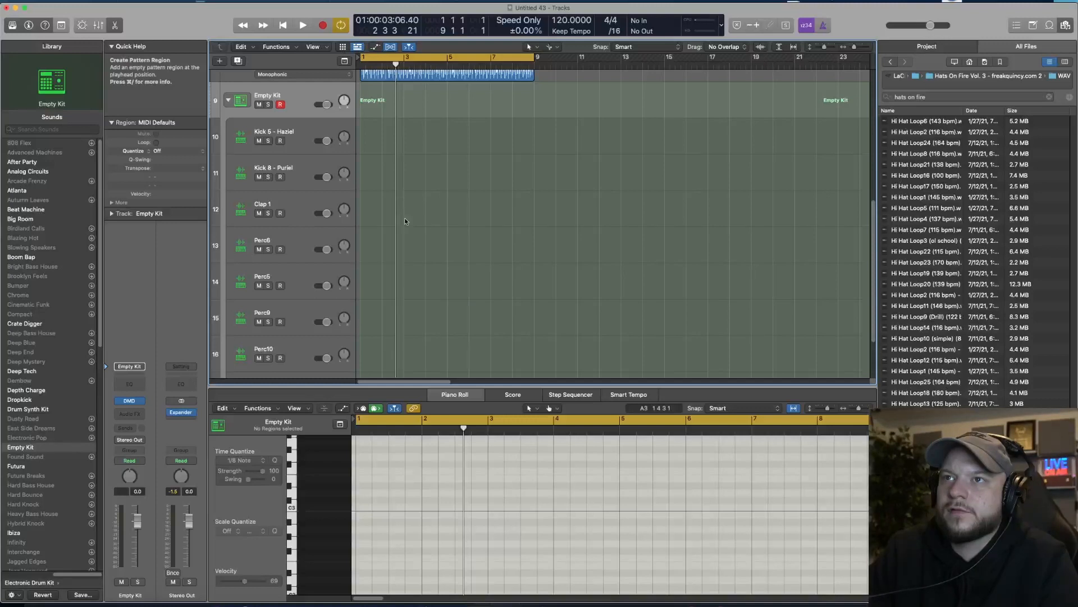
left_click(852, 430)
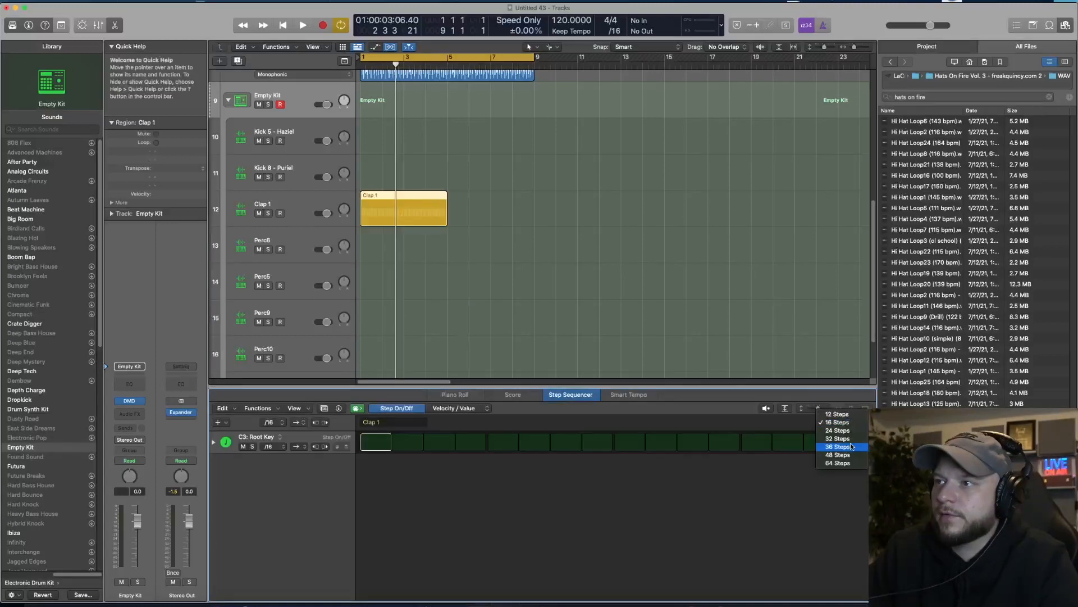
left_click(849, 438)
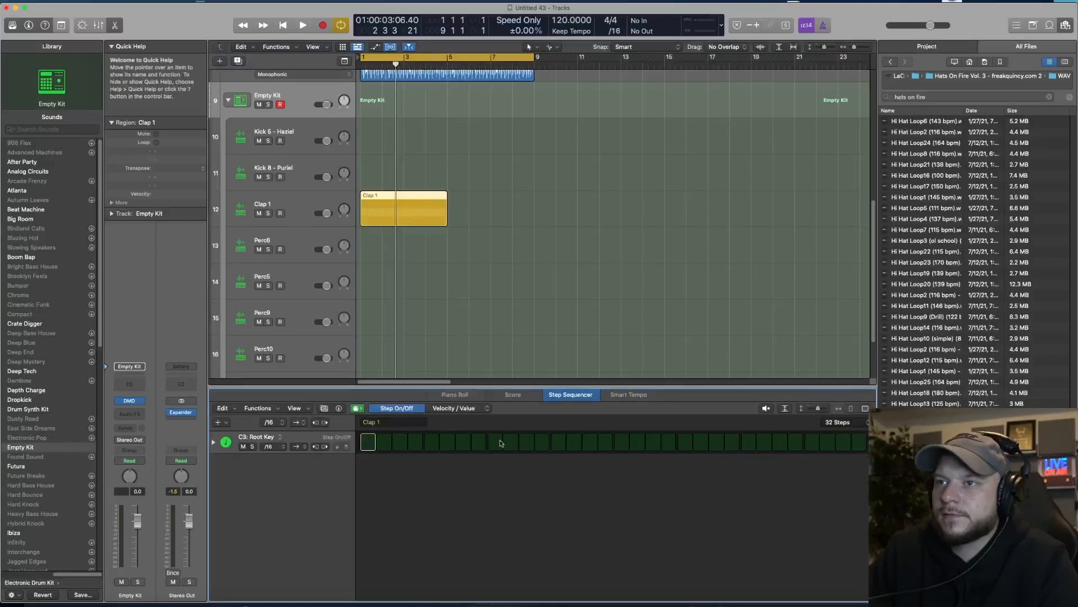
key("space")
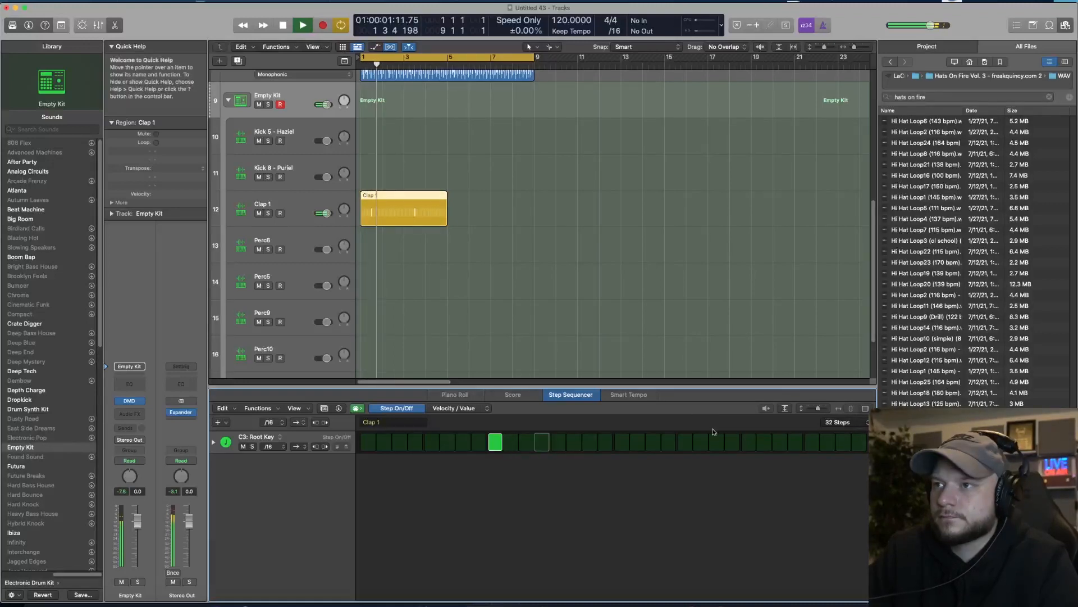
key("space")
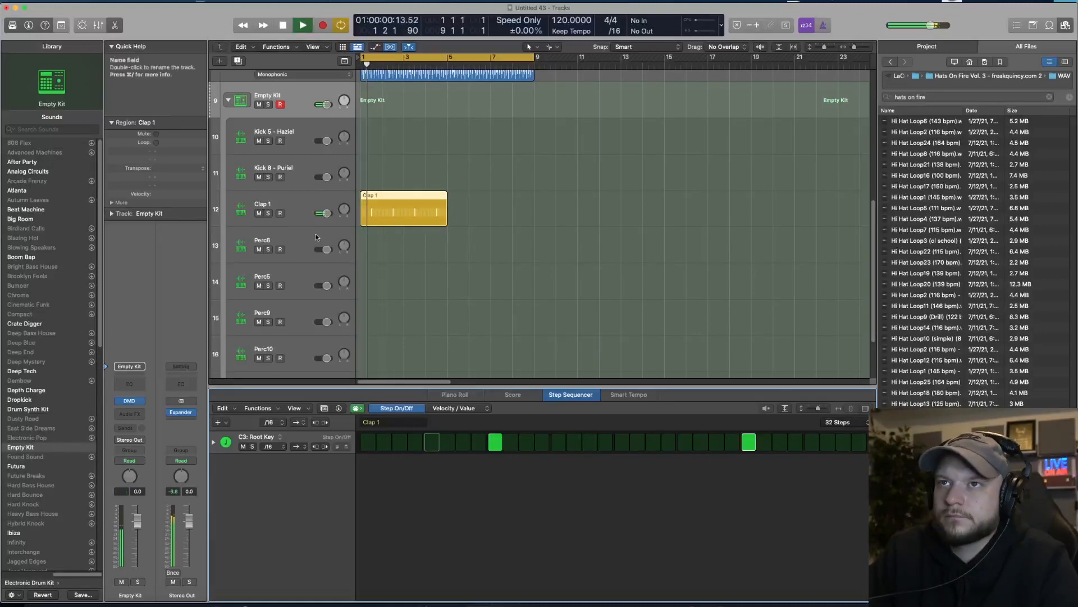
- Open the Clap 1 track's Quick Sampler and add SilverVerb after its Channel EQ
left_click(301, 206)
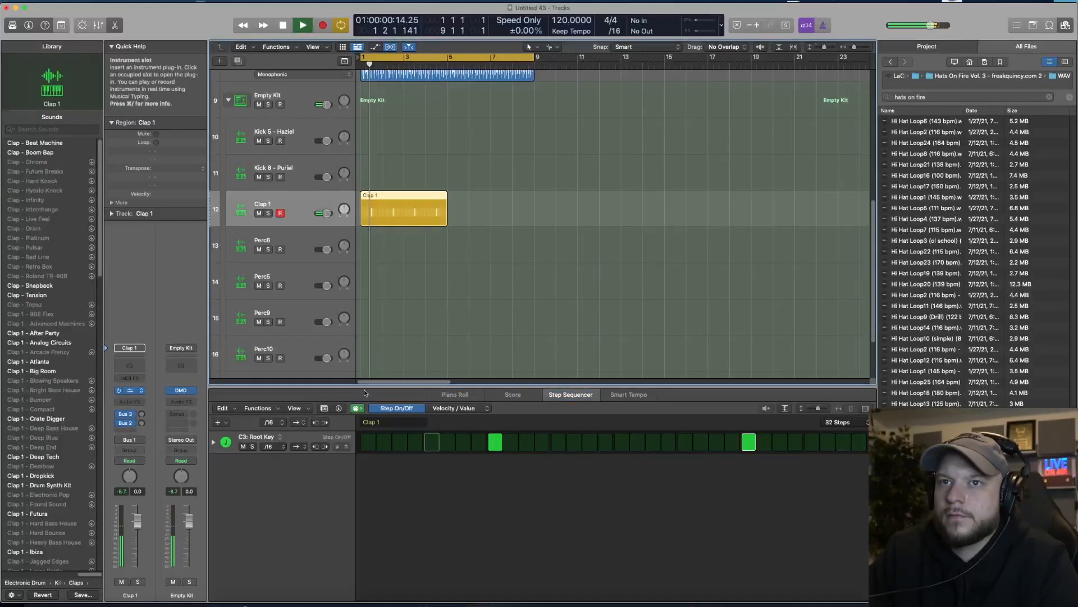
left_click(129, 390)
left_click(129, 400)
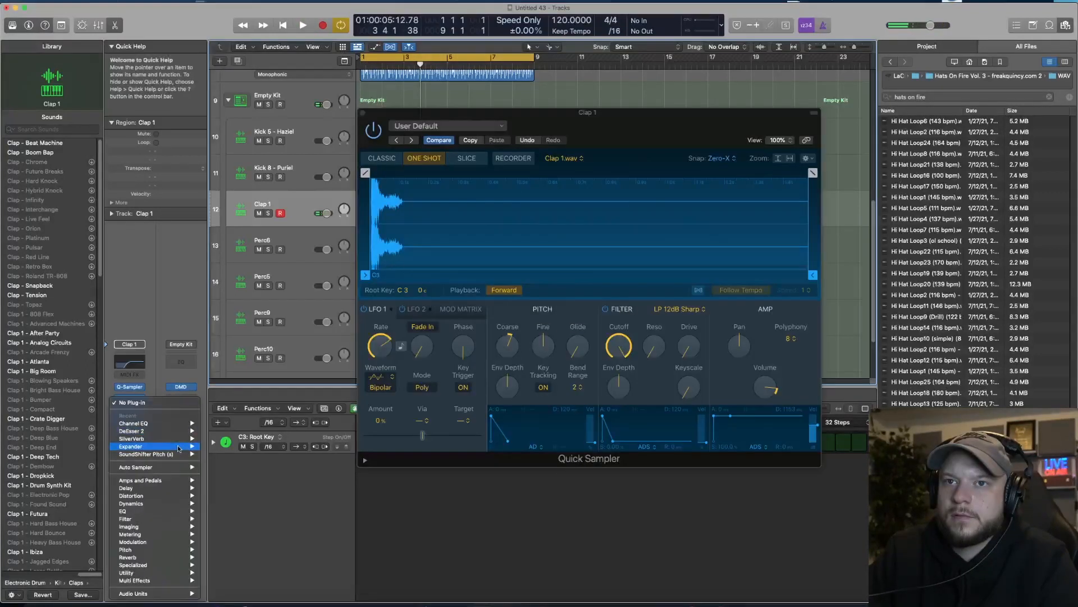
left_click(210, 438)
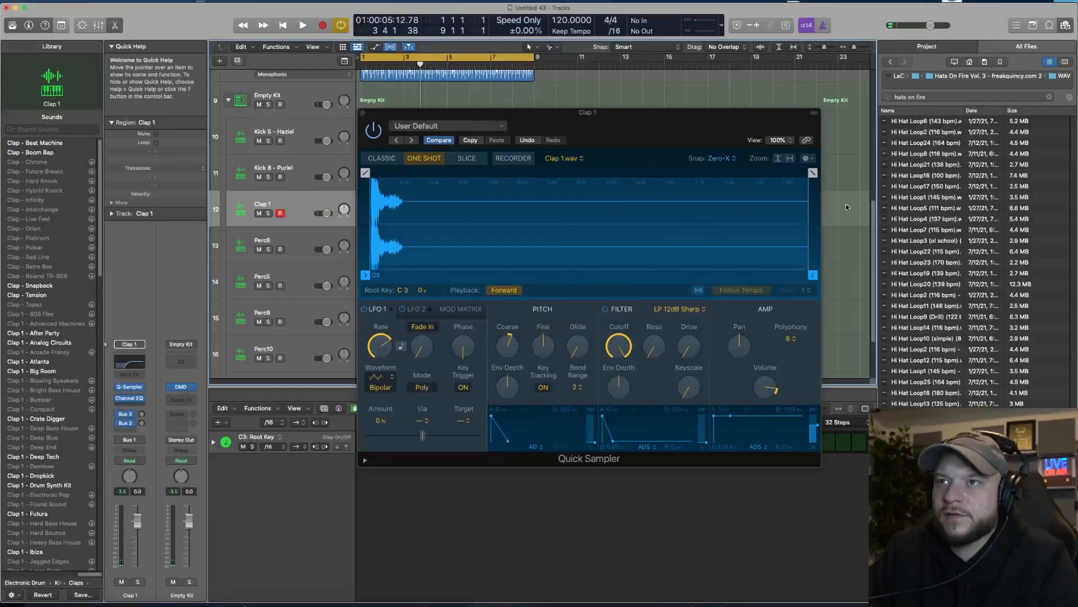
- Set the clap's SilverVerb to size 88 and 15% wet, and lower the sample's coarse pitch in Quick Sampler
key("space")
left_click_drag(690, 239, 690, 251)
key("space")
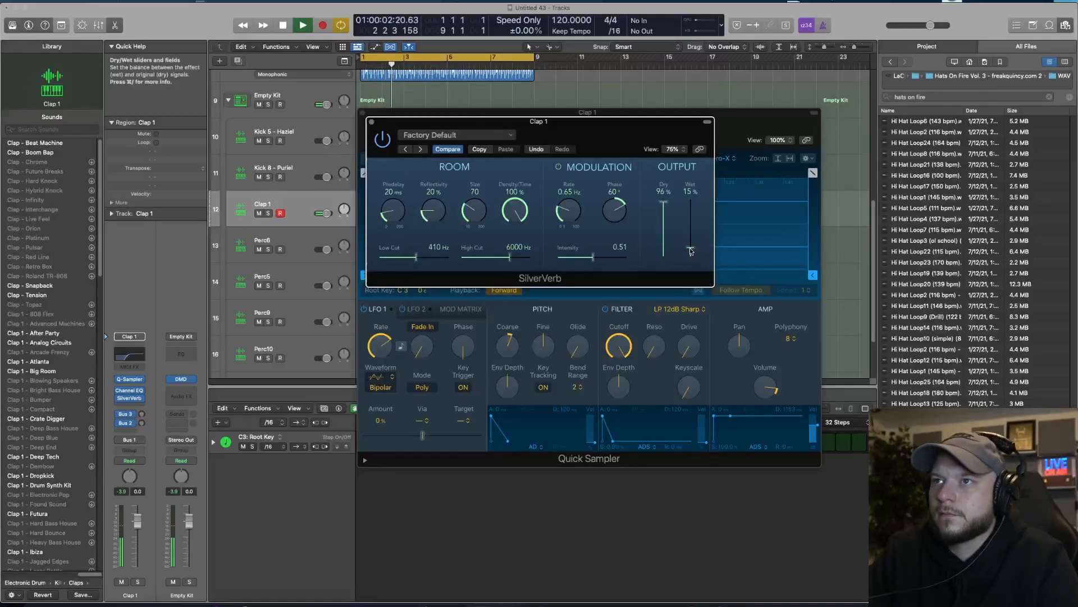
key("space")
key("space")
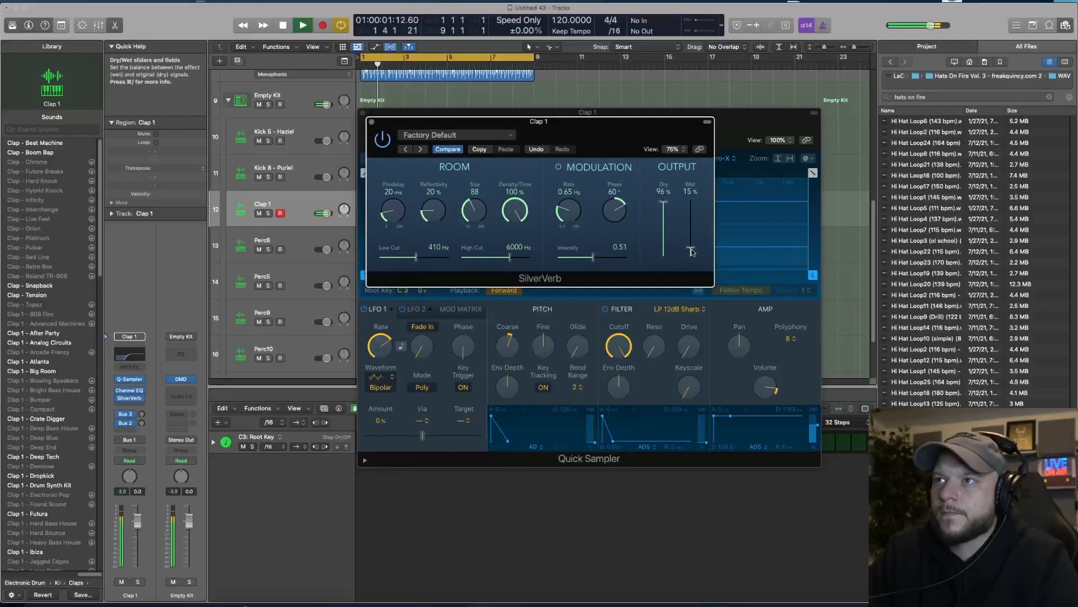
left_click(372, 121)
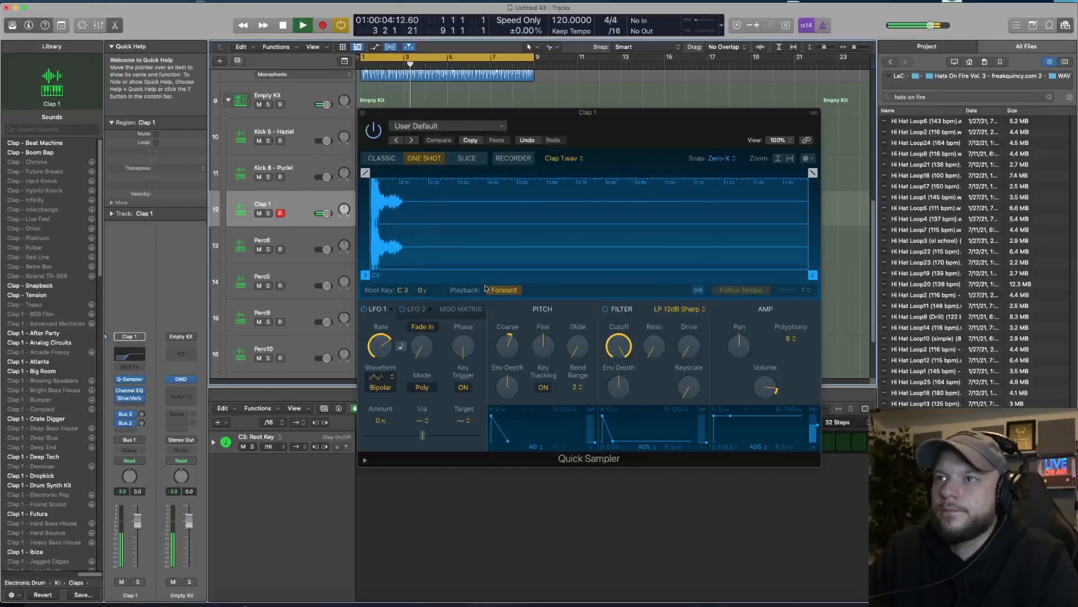
left_click_drag(507, 345, 505, 366)
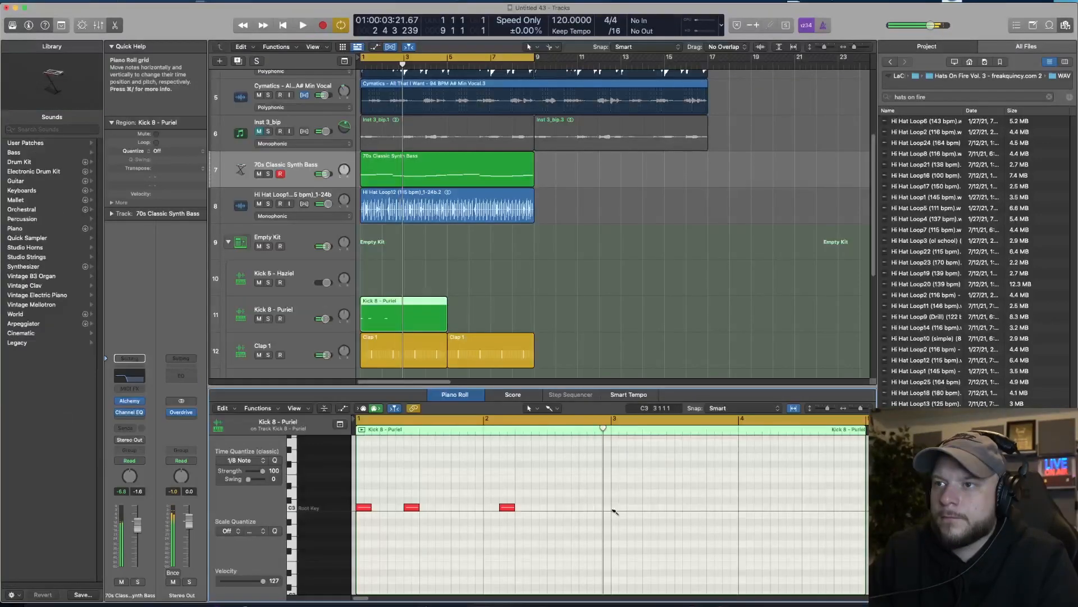
- Add Kick 8 - Puriel notes at C3 on beats 1 and 4 of bar 3 and half a beat into bar 4
key("space")
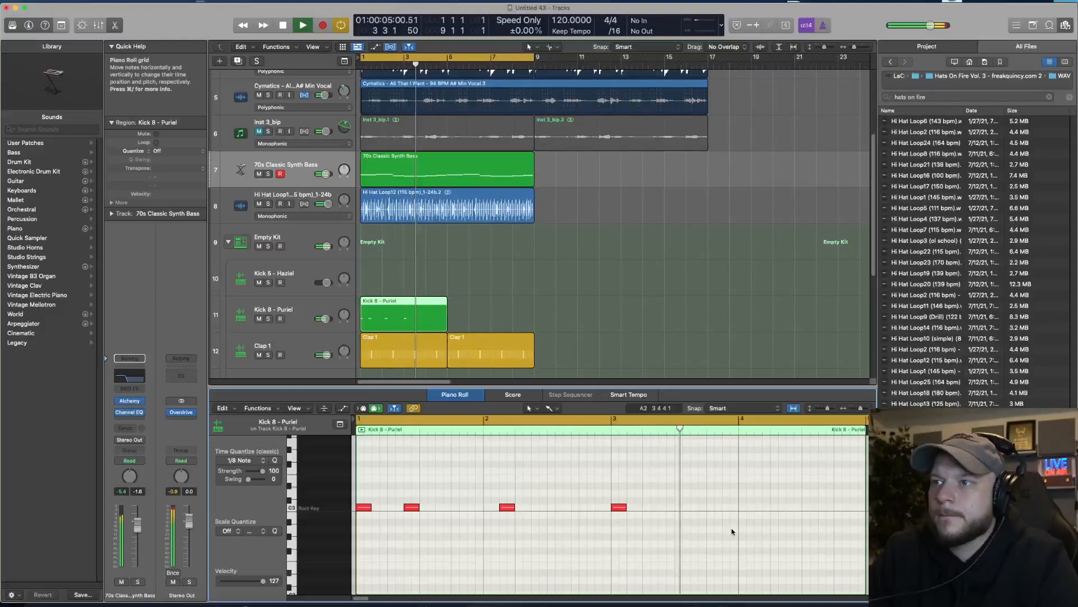
left_click_drag(713, 514, 714, 508)
key("space")
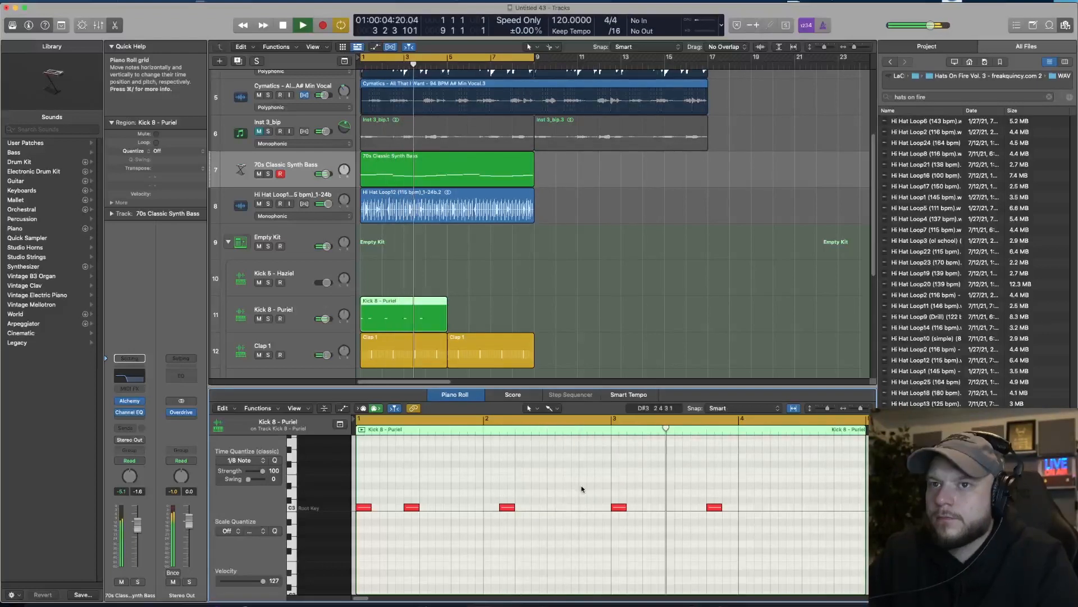
key("space")
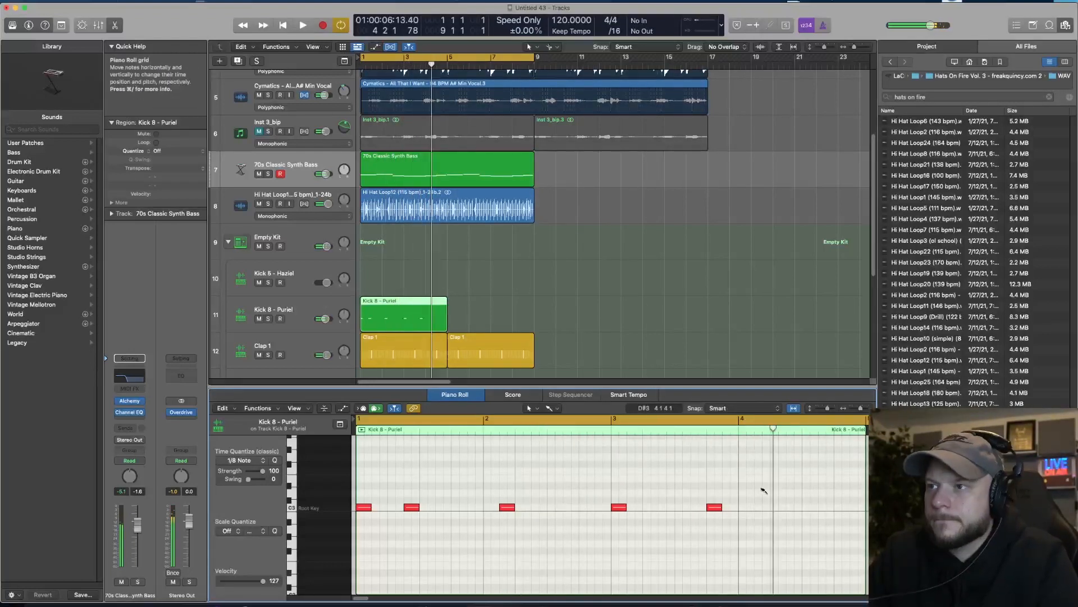
left_click(761, 506)
key("space")
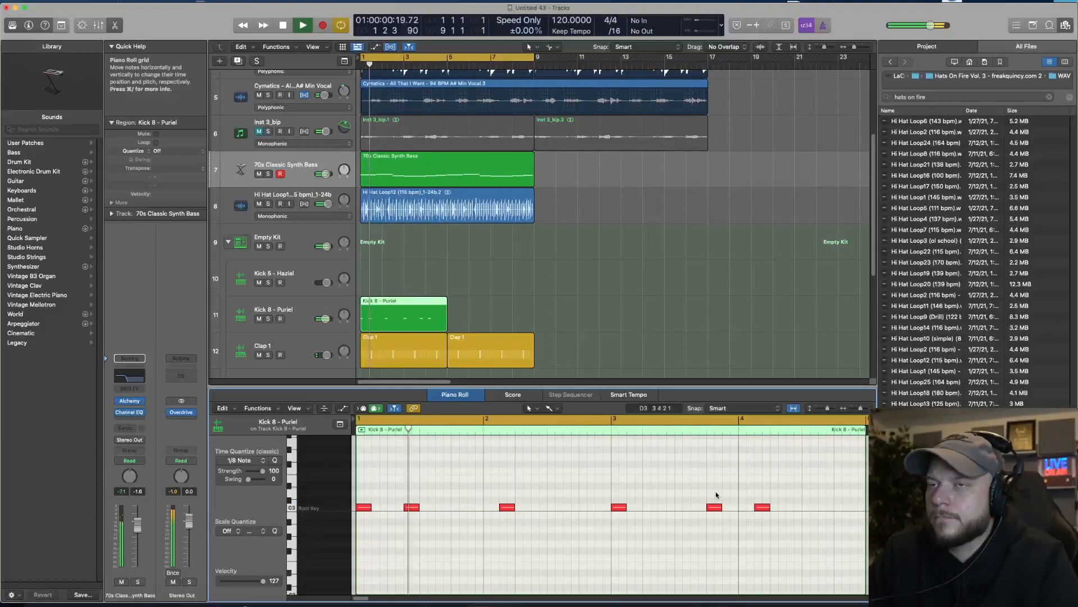
- Mute the 70s Classic Synth Bass, close the kick's Binaural Pan and adjust the Kick 8 - Puriel track's volume
left_click(259, 174)
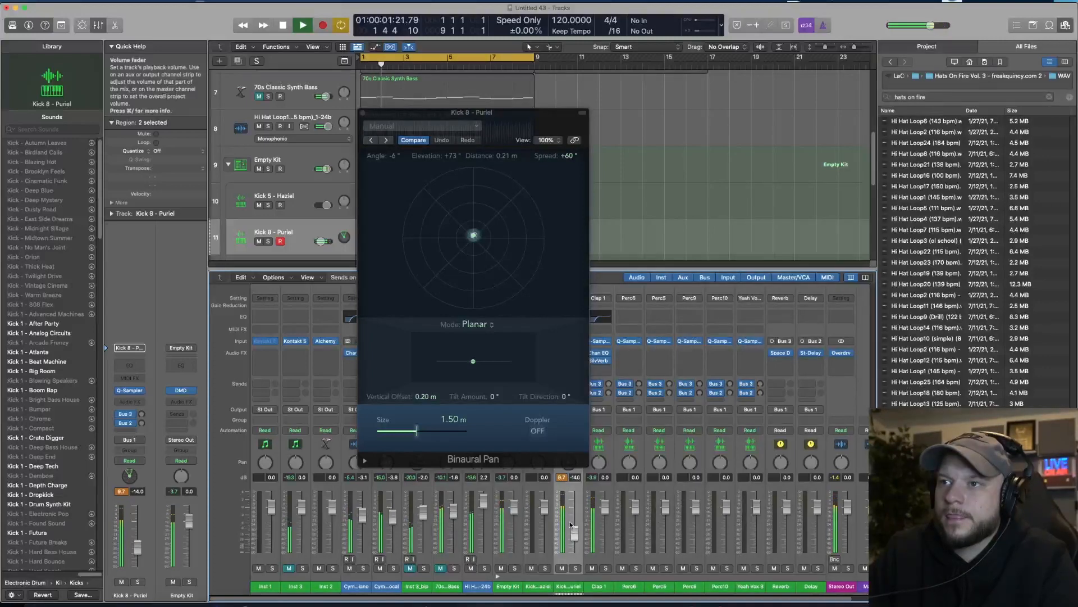
left_click(363, 112)
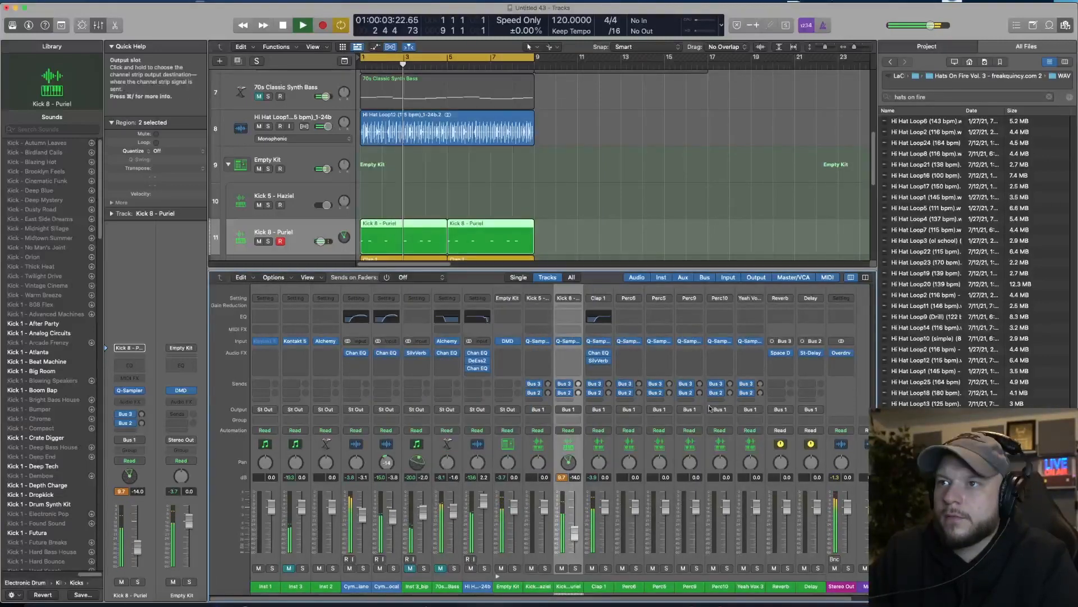
left_click(322, 241)
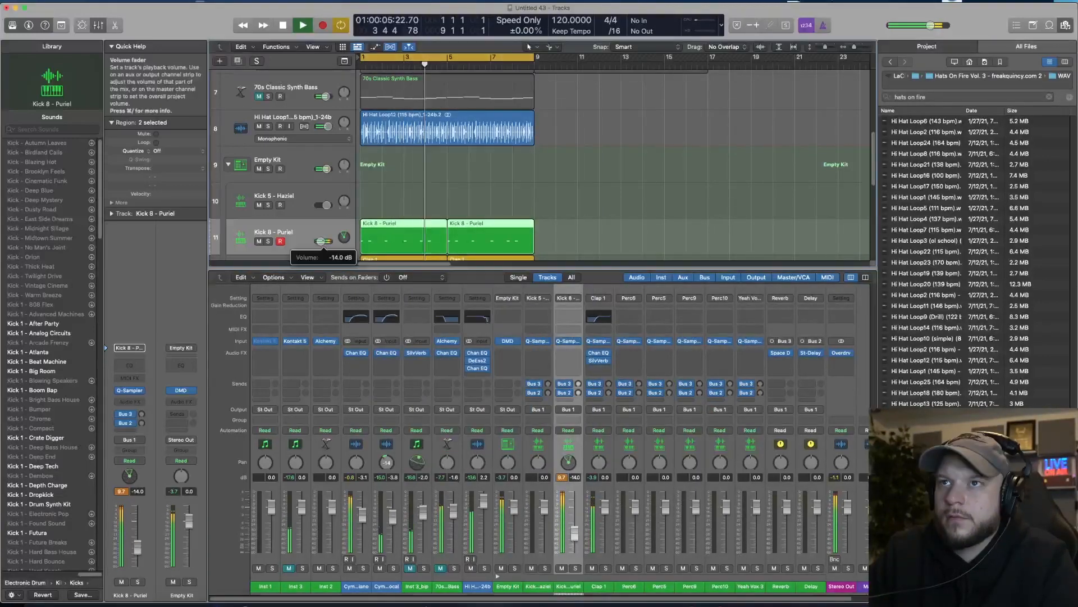
left_click_drag(322, 241, 324, 241)
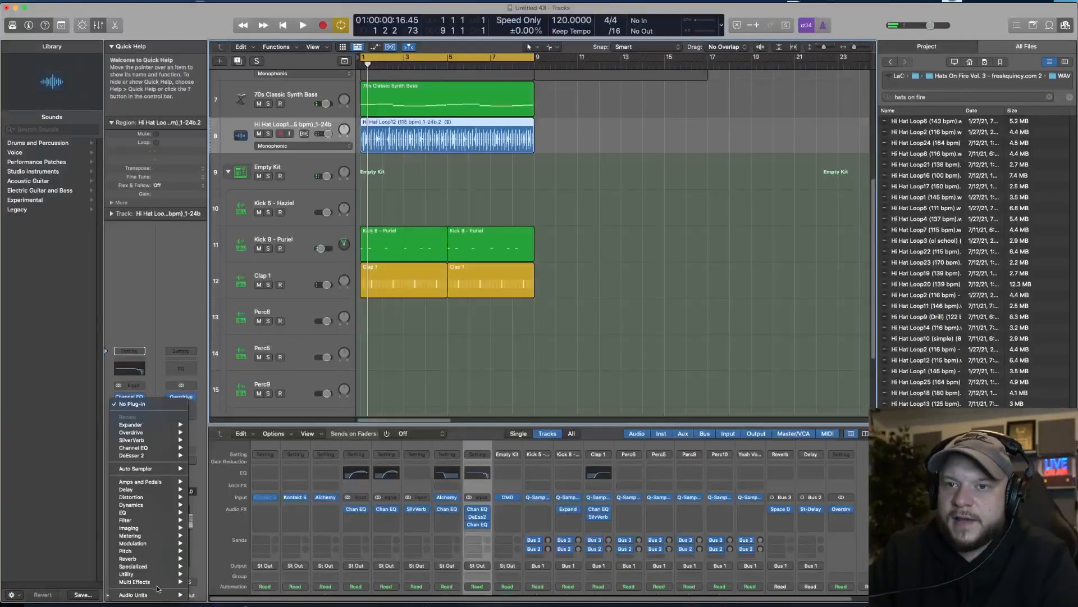
- Add the stereo Cableguys HalfTime effect to the hi-hat track with a 1/4 length, 2x speed and 86% mix
mouse_move(165, 597)
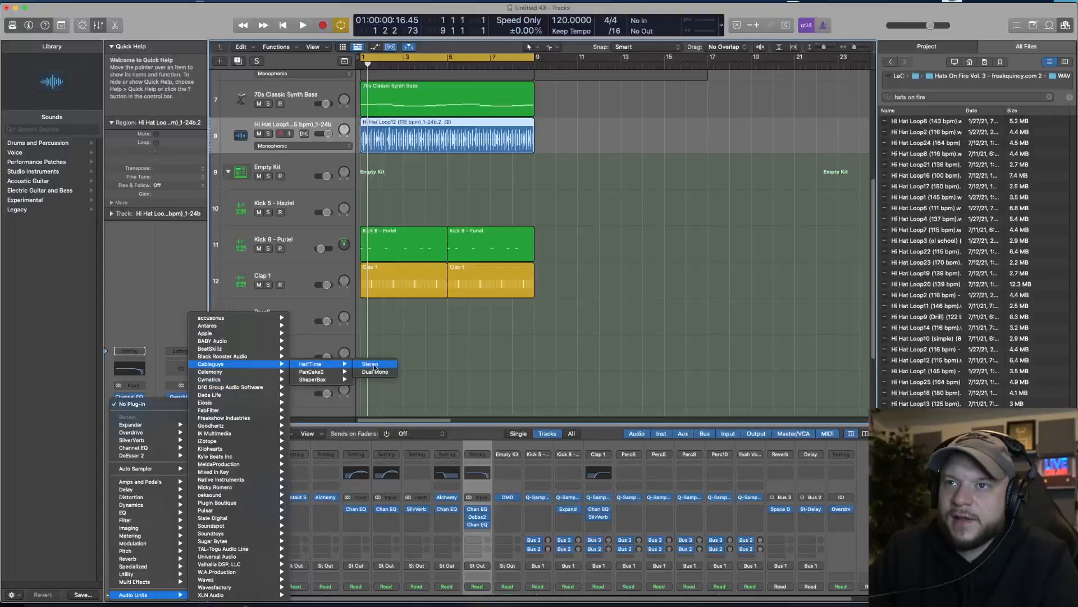
left_click(371, 364)
key("space")
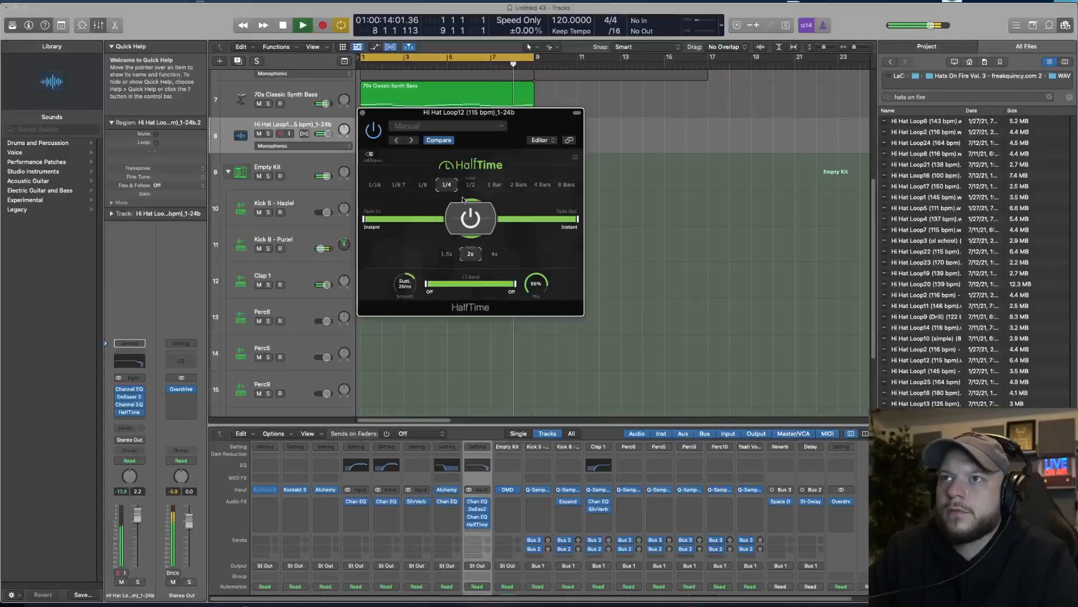
left_click(362, 113)
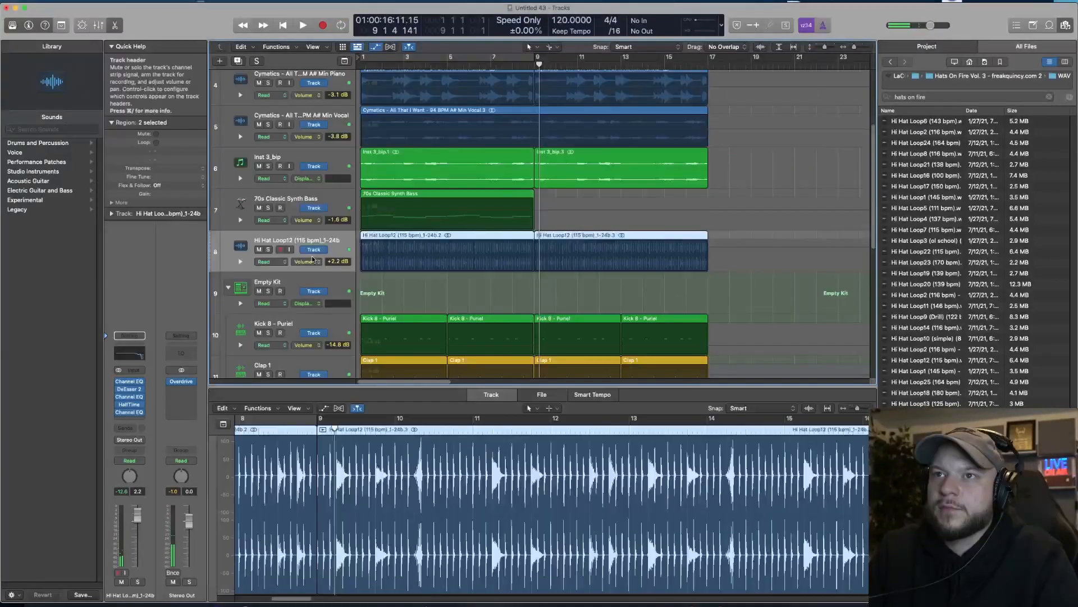
- Display the HalfTime Mix parameter as the hi-hat track's automation curve
left_click(308, 262)
mouse_move(355, 351)
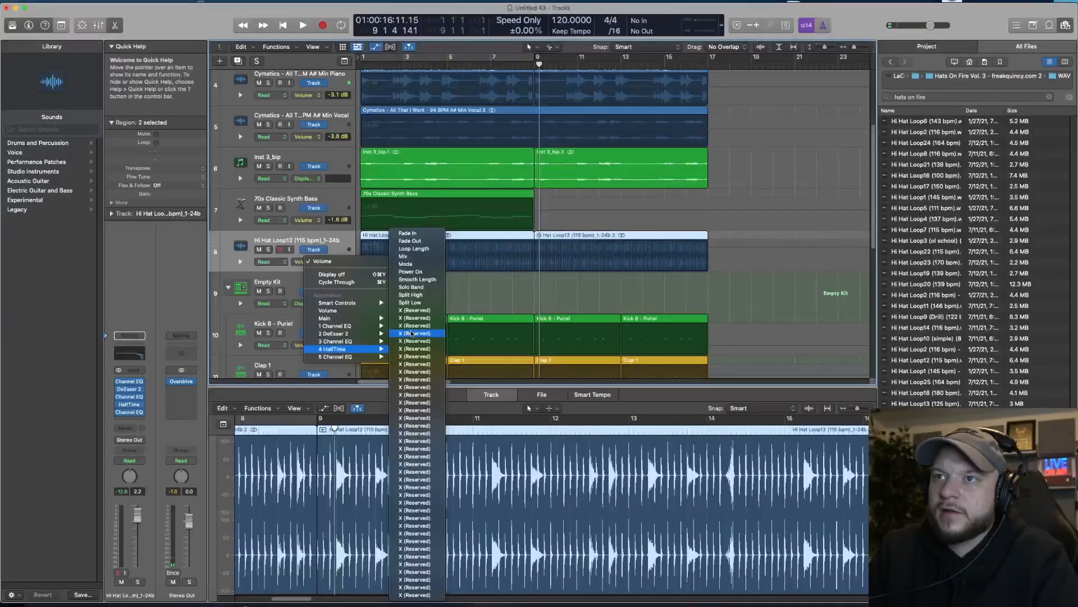
left_click(425, 258)
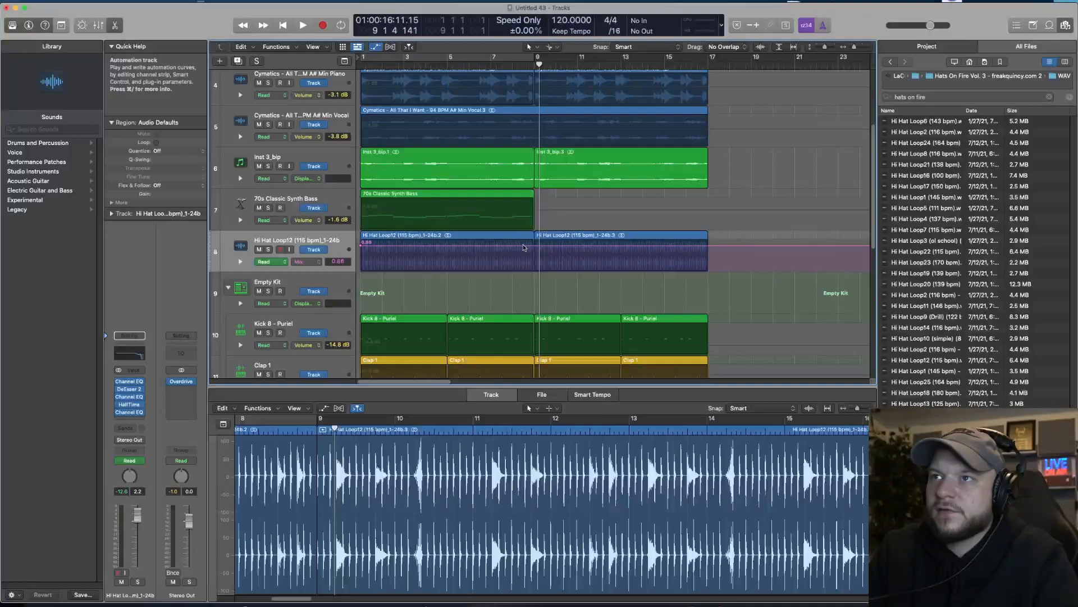
- Drop the hi-hat track's HalfTime Mix automation to about 0.26 from bar 9 onward and hide the automation curves
left_click_drag(532, 248, 534, 257)
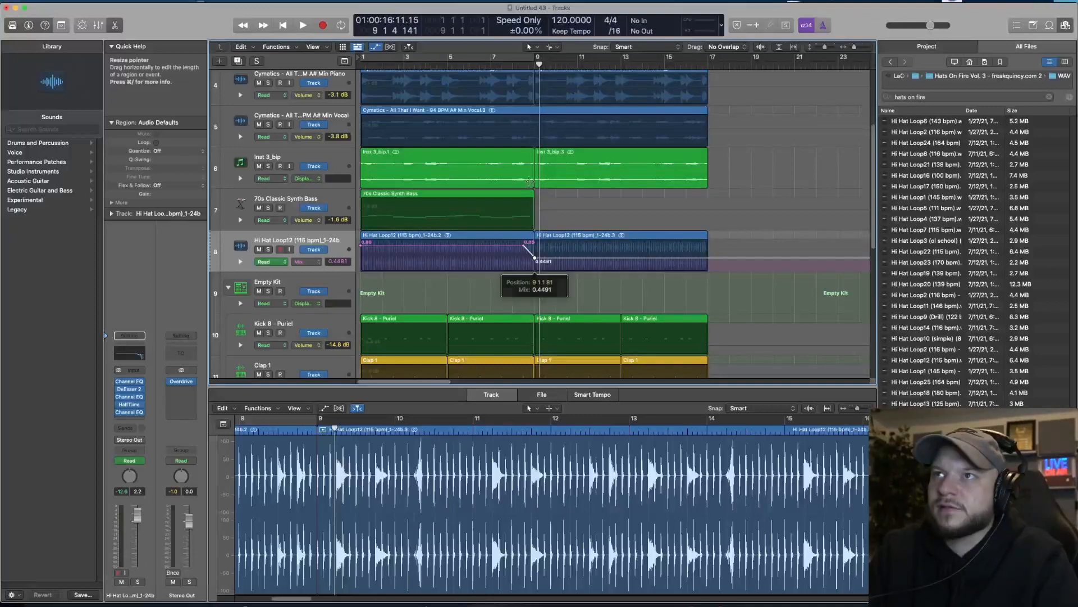
key("space")
left_click(529, 67)
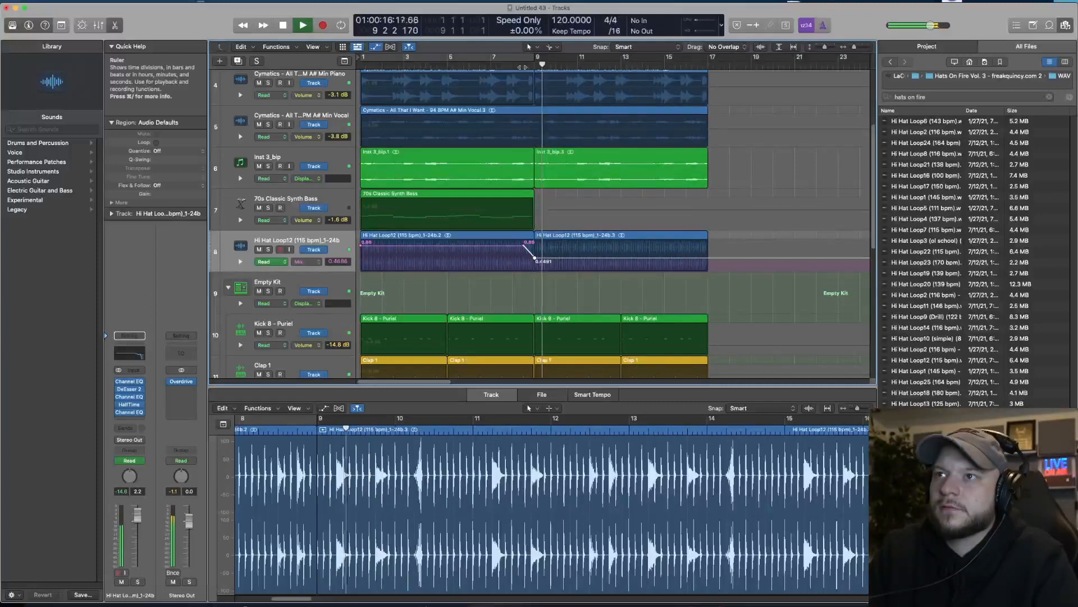
left_click(518, 66)
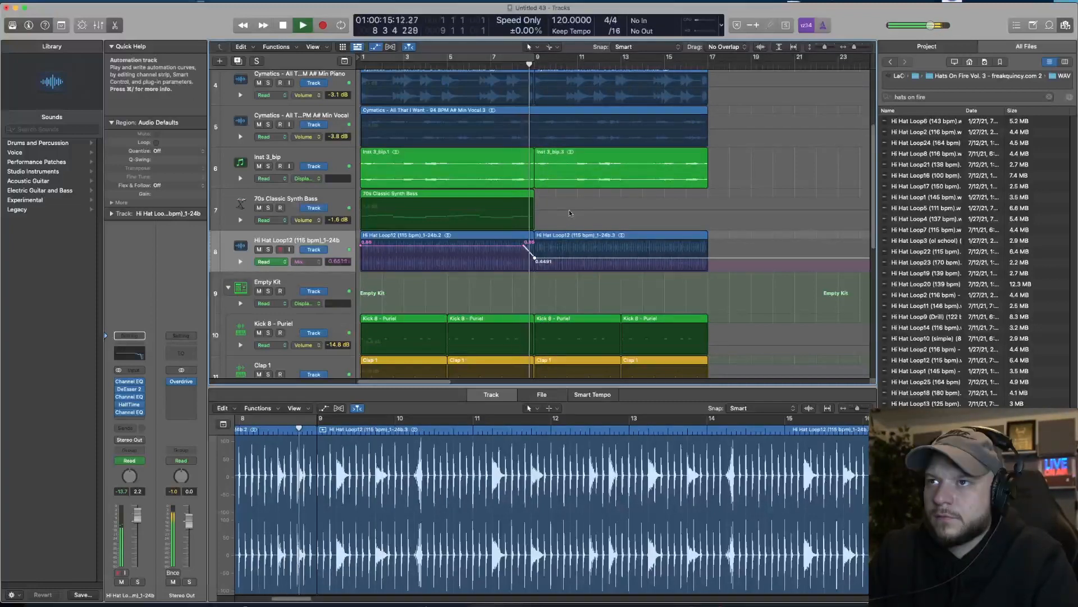
left_click_drag(535, 259, 535, 265)
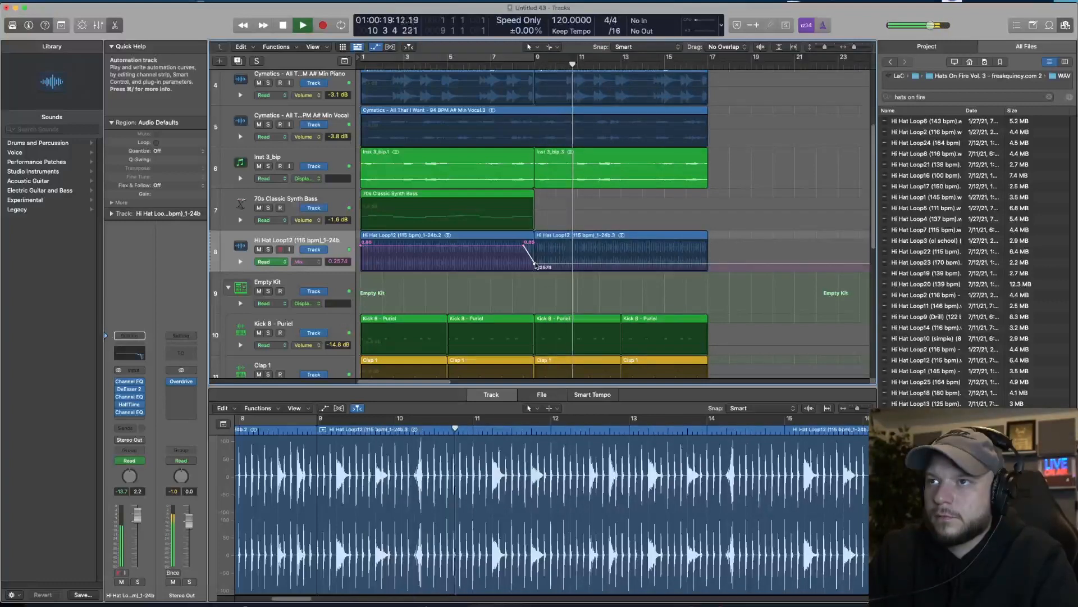
key("a")
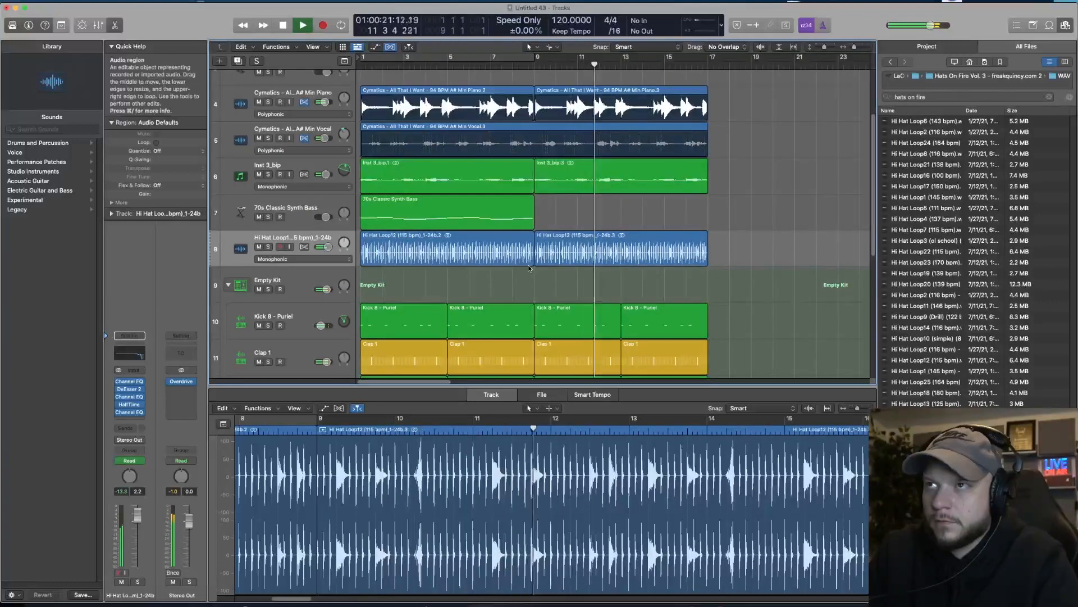
- Duplicate the Cymatics Min Piano track with its settings and move the piano region at bar 9 onto the new track
scroll(528, 264, "down", 4)
scroll(528, 264, "up", 3)
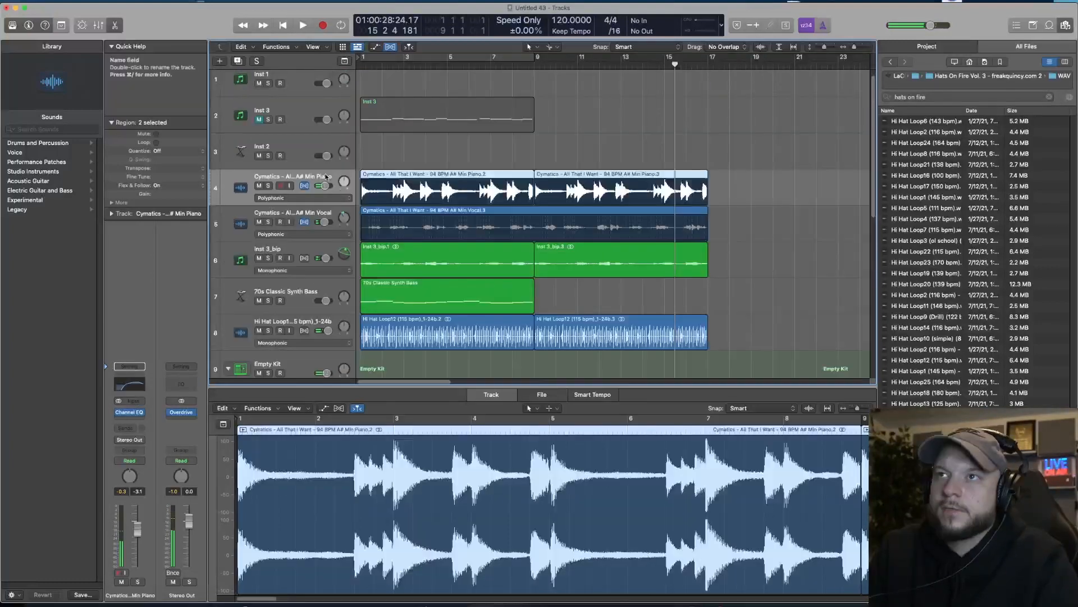
key("super+d")
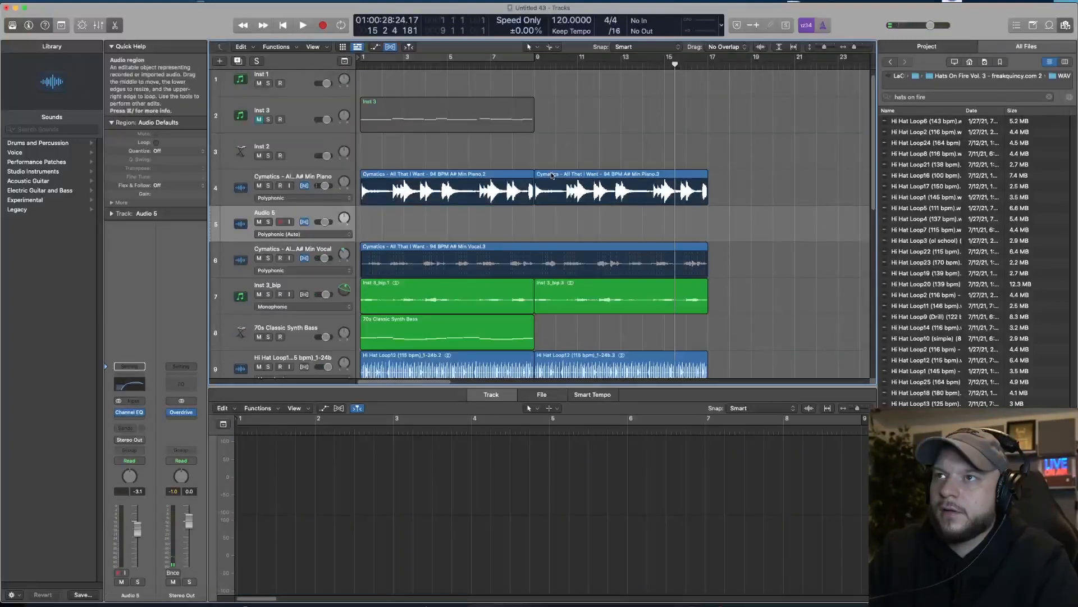
left_click_drag(552, 176, 552, 245)
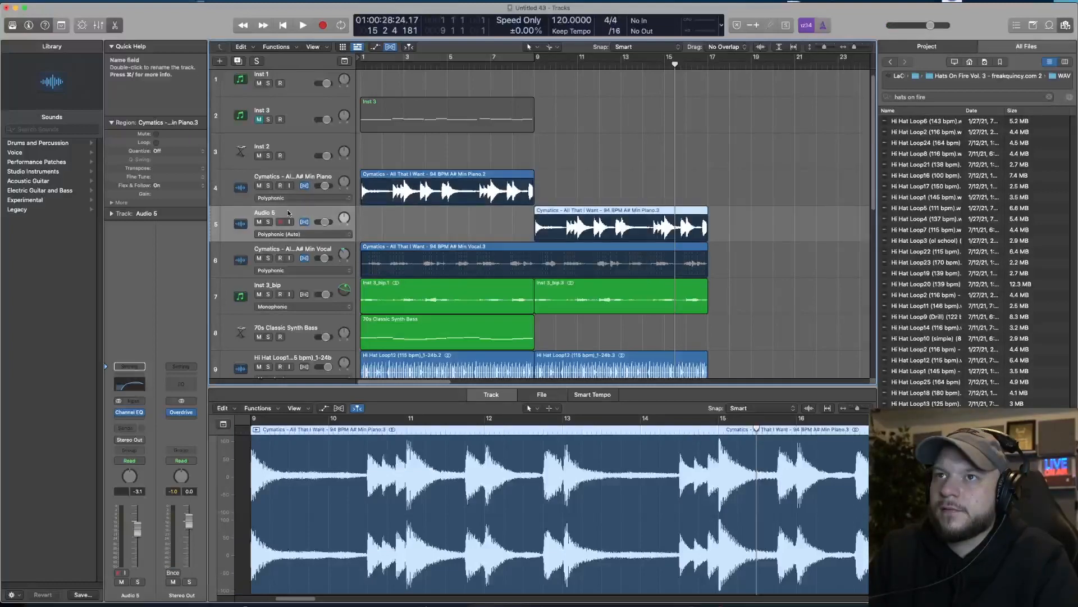
- Add SoundShifter Pitch (s) to the Audio 5 piano track, shifting it up an octave, and play it from around bar 9
left_click(134, 422)
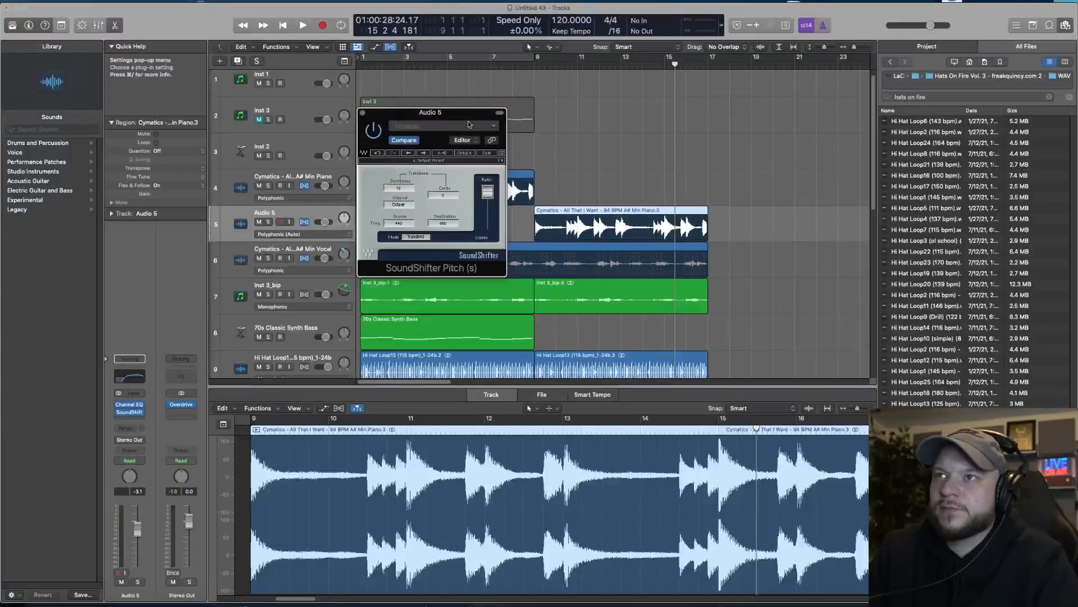
key("space")
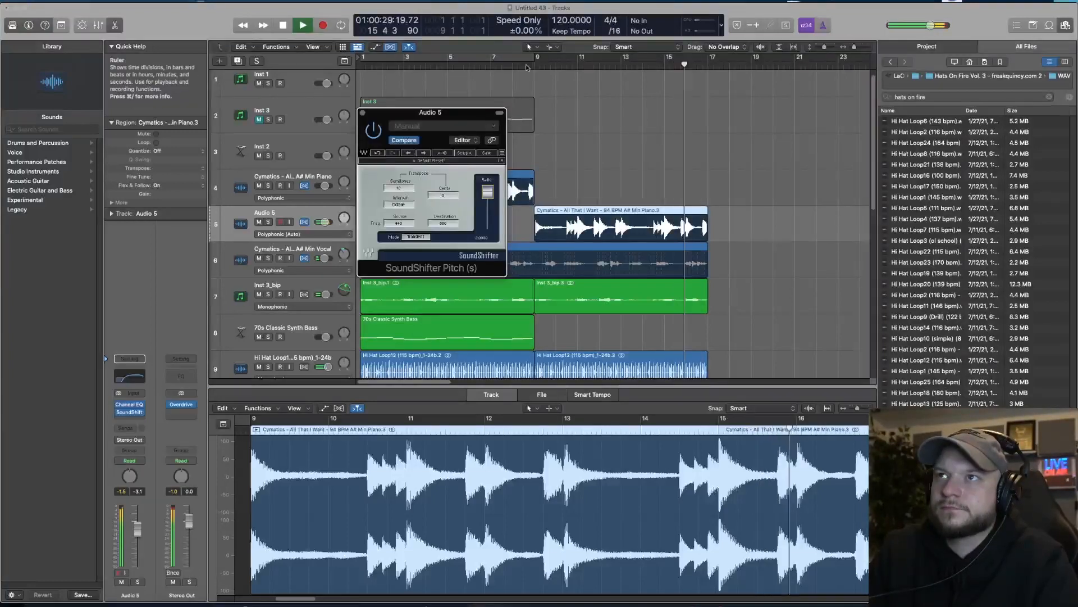
left_click(527, 64)
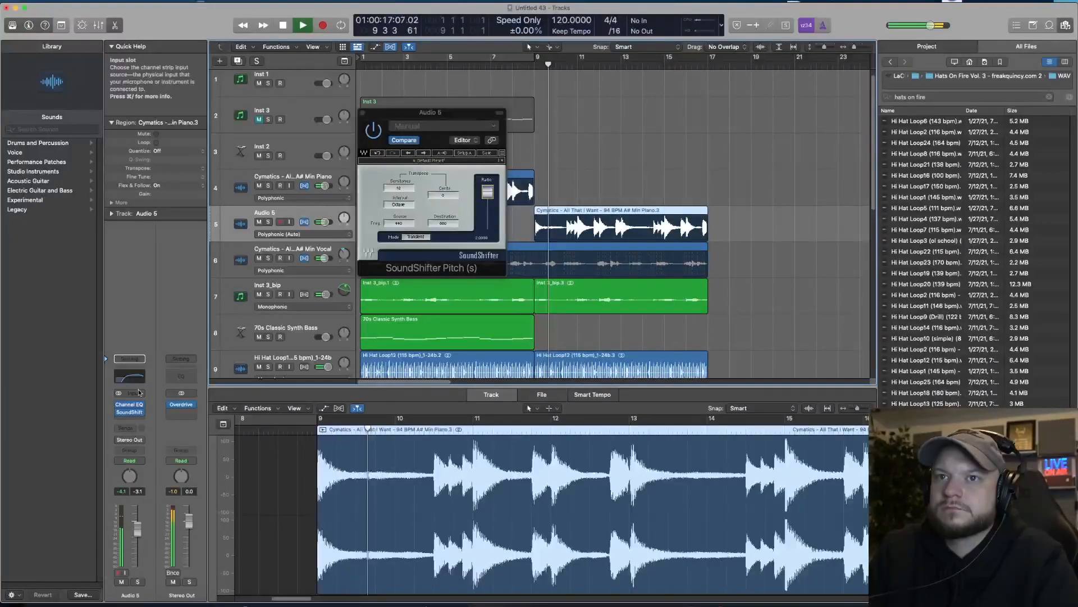
- Add a second stereo Channel EQ to Audio 5 with a high cut near 2200 Hz and a -6.3 dB dip at 830 Hz
left_click(130, 420)
mouse_move(191, 435)
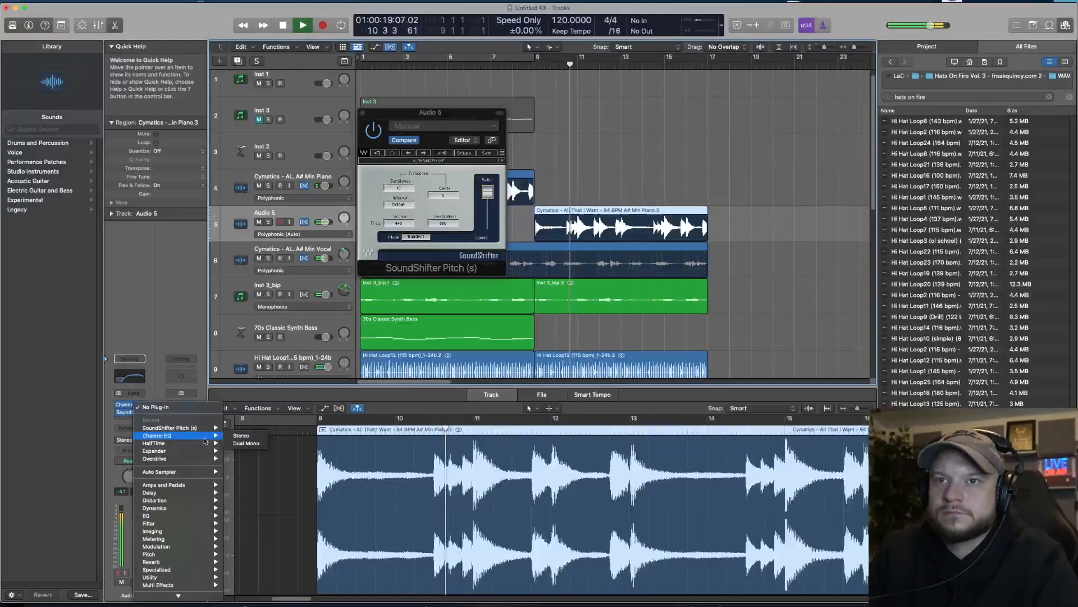
left_click(241, 437)
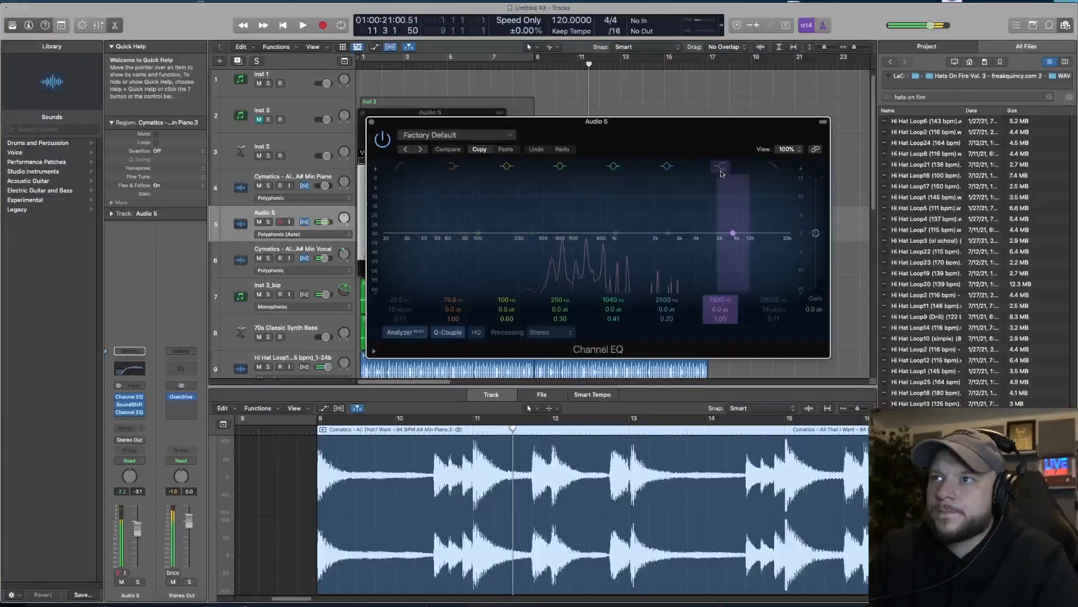
left_click(778, 168)
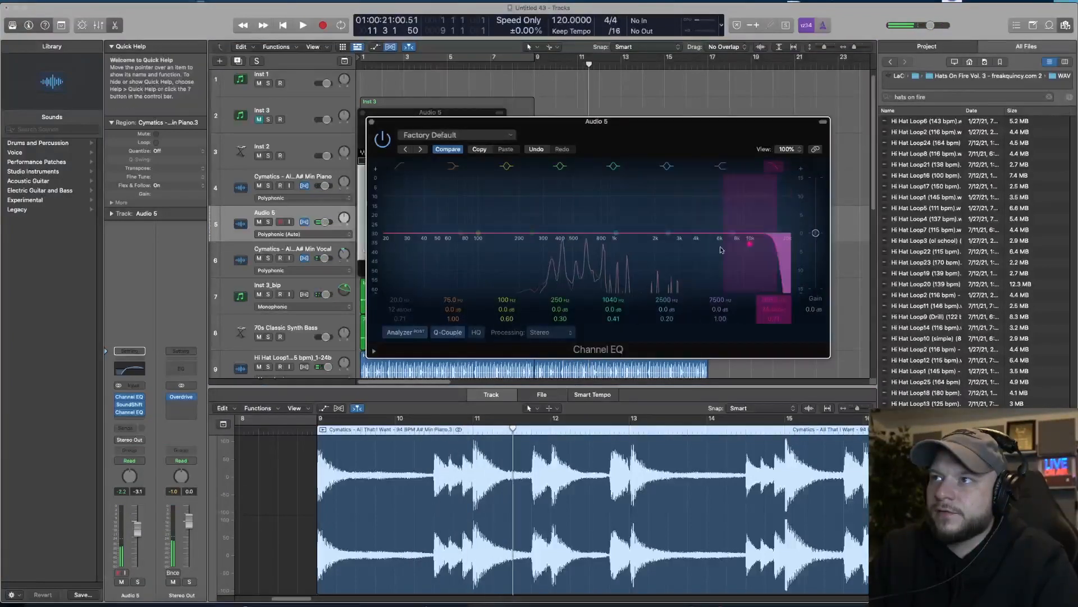
left_click_drag(721, 250, 681, 249)
key("space")
left_click_drag(599, 238, 593, 260)
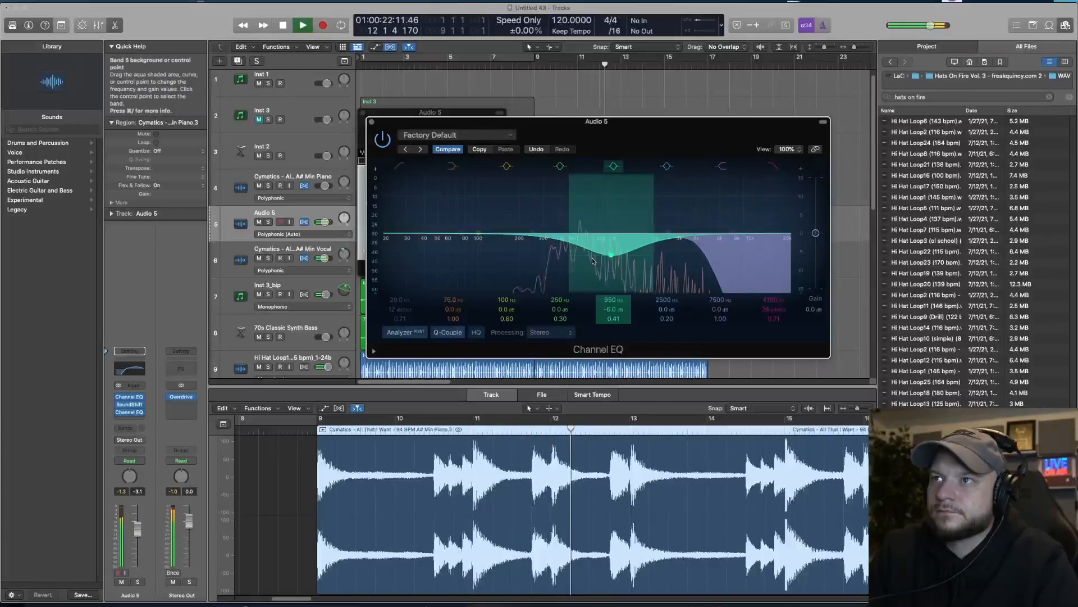
mouse_move(673, 263)
left_mouse_down()
mouse_move(646, 273)
mouse_move(603, 261)
left_mouse_up()
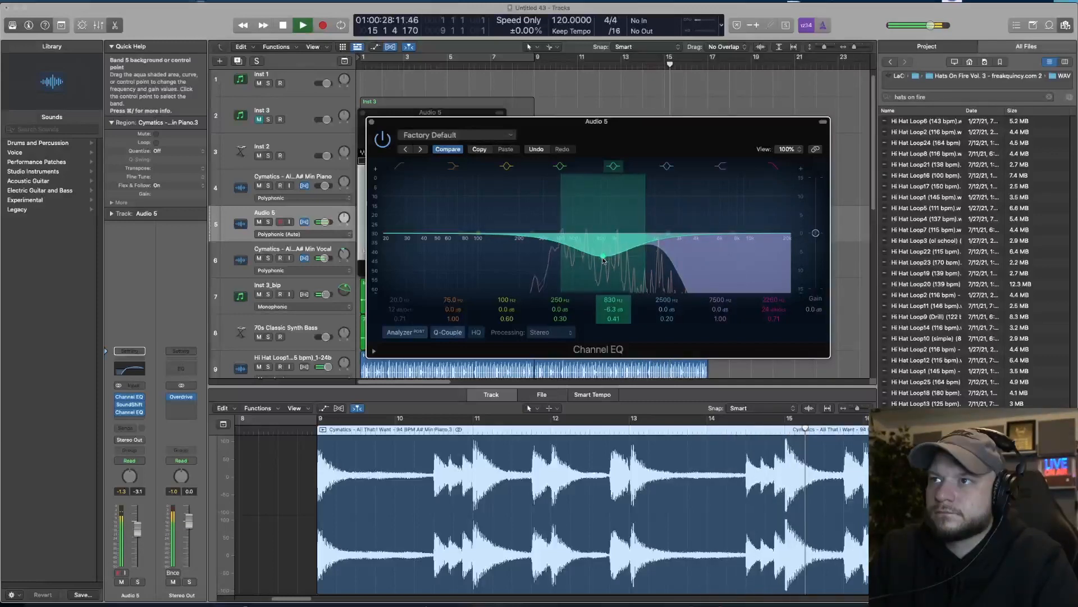
left_click(645, 257)
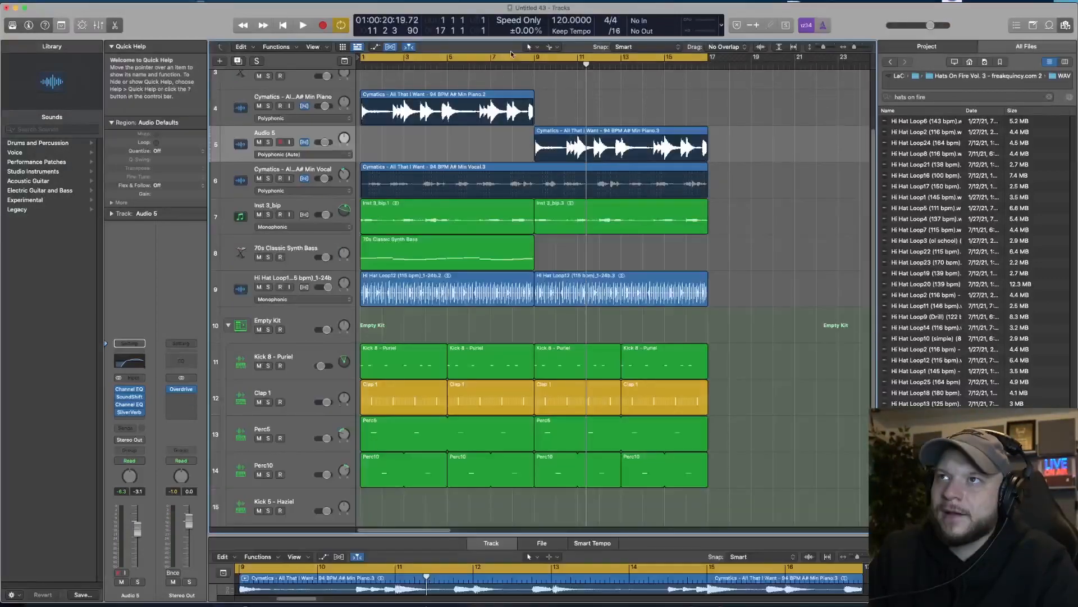
- Split the vocal region at bar 9 and move its first half onto a newly created duplicate of the vocal track
left_click(538, 177)
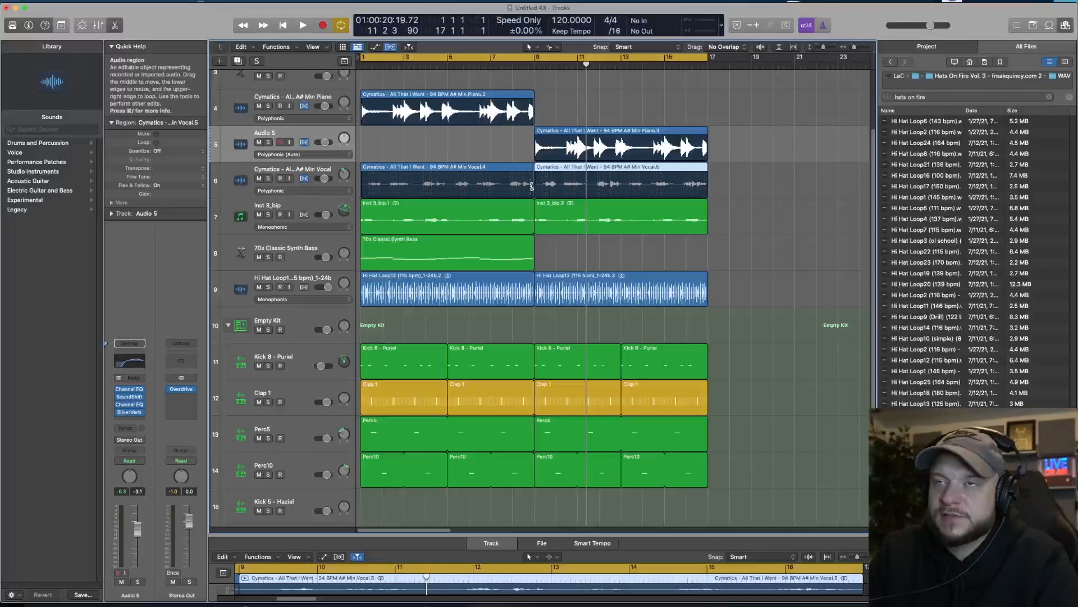
key("alt+super+a")
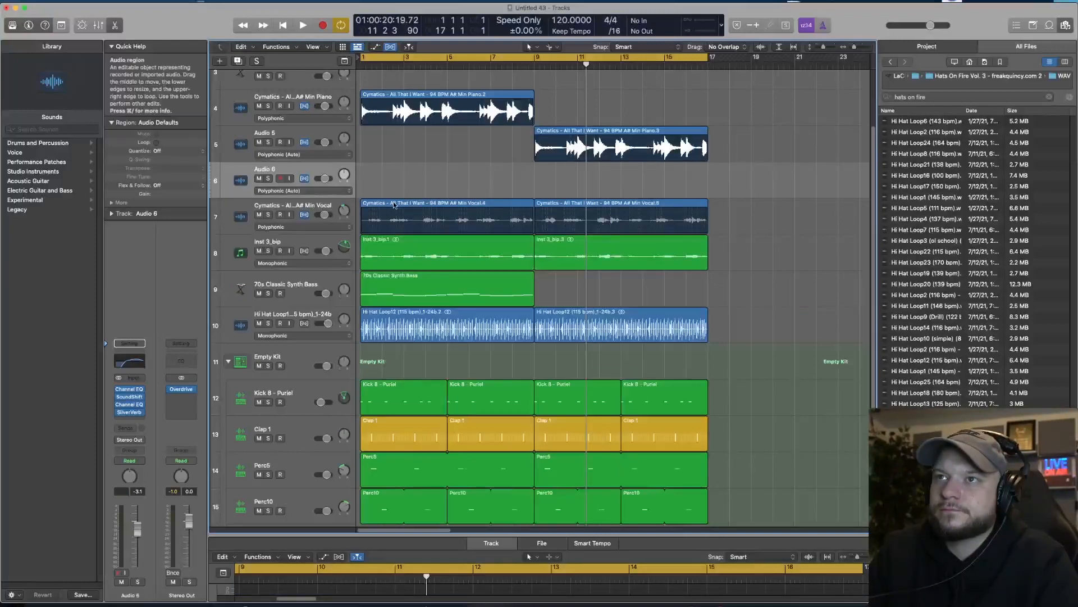
left_click_drag(500, 209, 506, 173)
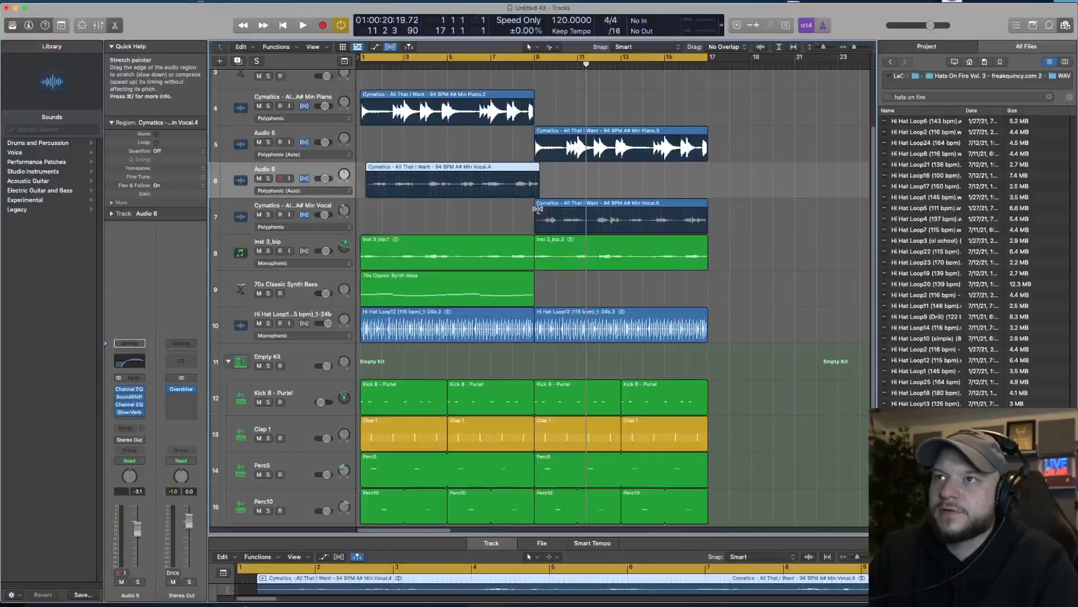
- Add SoundShifter Pitch (s) to the original Cymatics Min Vocal track, shifting it down an octave, and close the plug-in
left_click(317, 202)
left_click(128, 419)
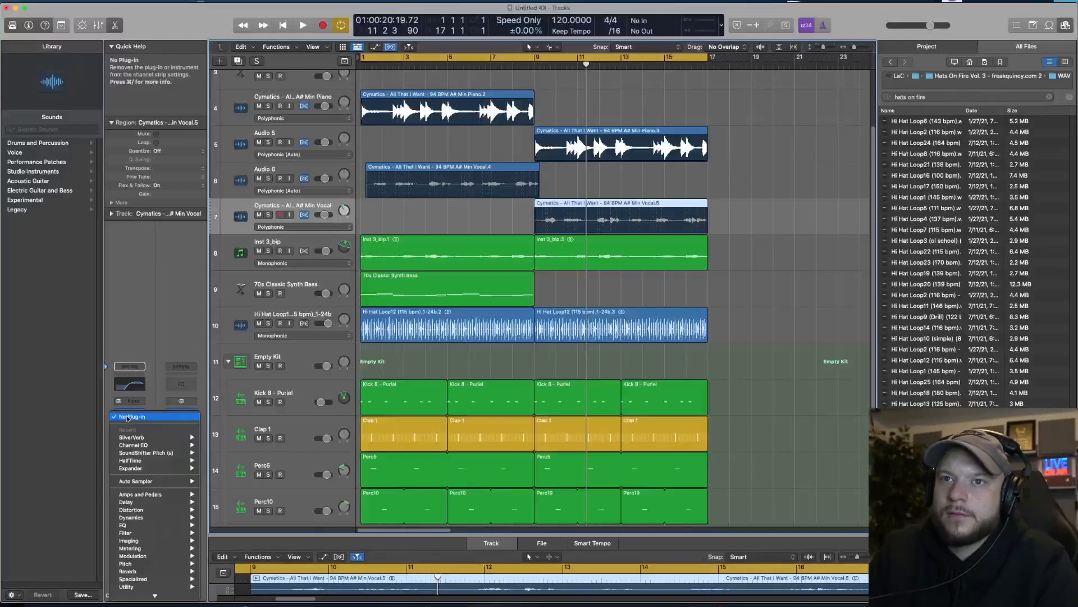
mouse_move(167, 456)
left_click(218, 453)
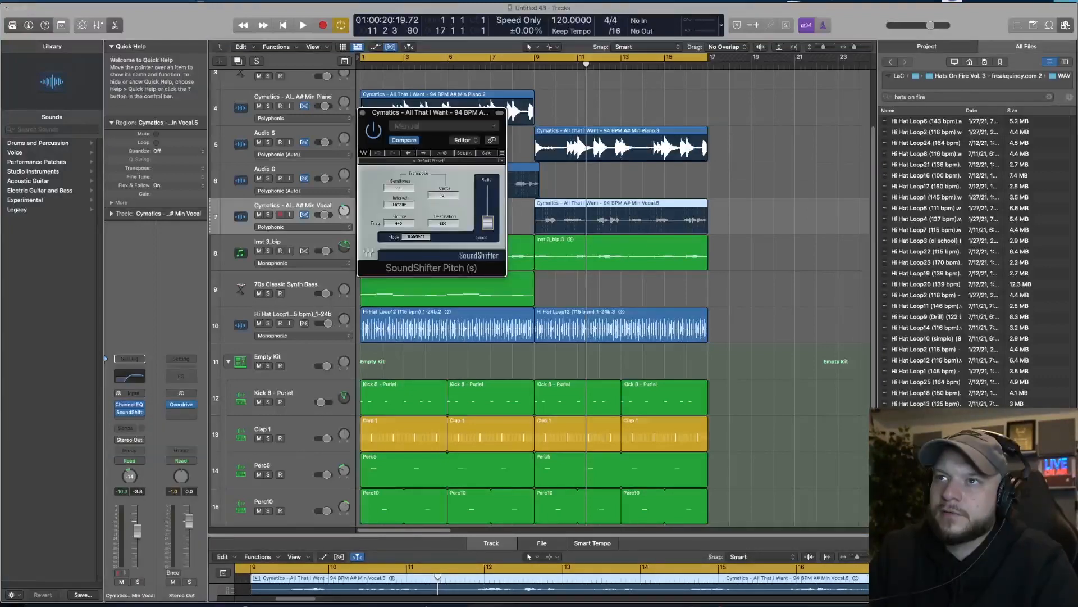
left_click(364, 116)
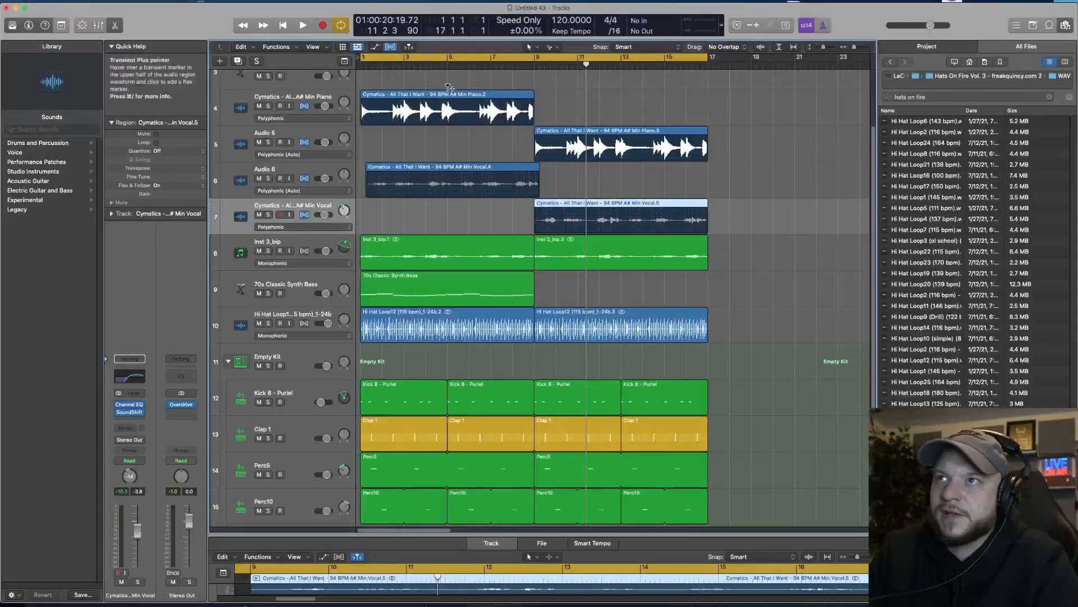
- Turn off the cycle, play from bar 9 and raise the Cymatics Min Vocal track's volume to -0.2 dB
left_click(536, 65)
left_click(538, 58)
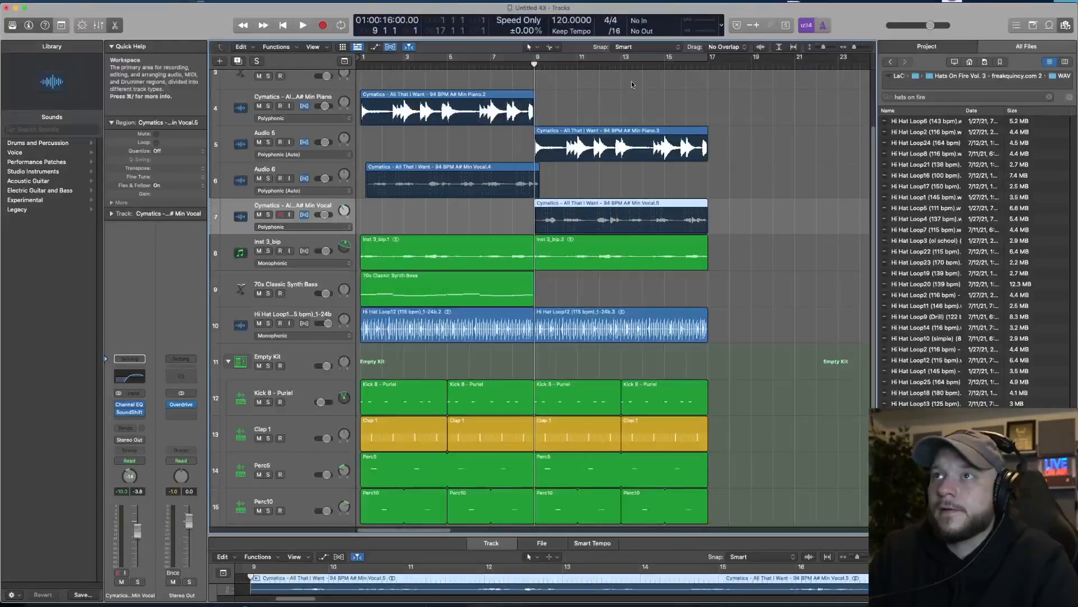
key("space")
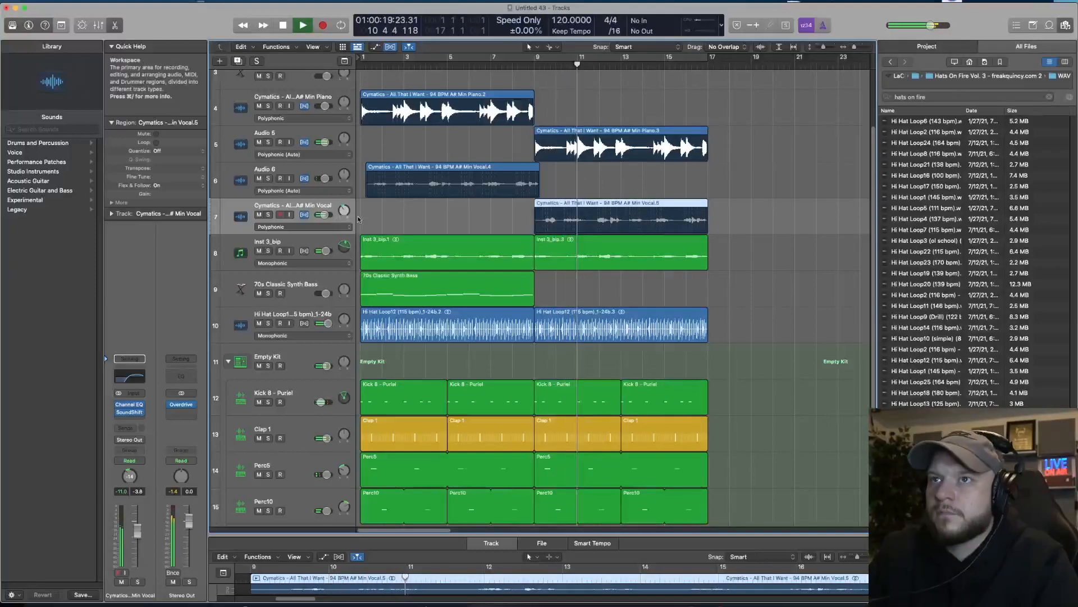
left_click_drag(321, 214, 327, 214)
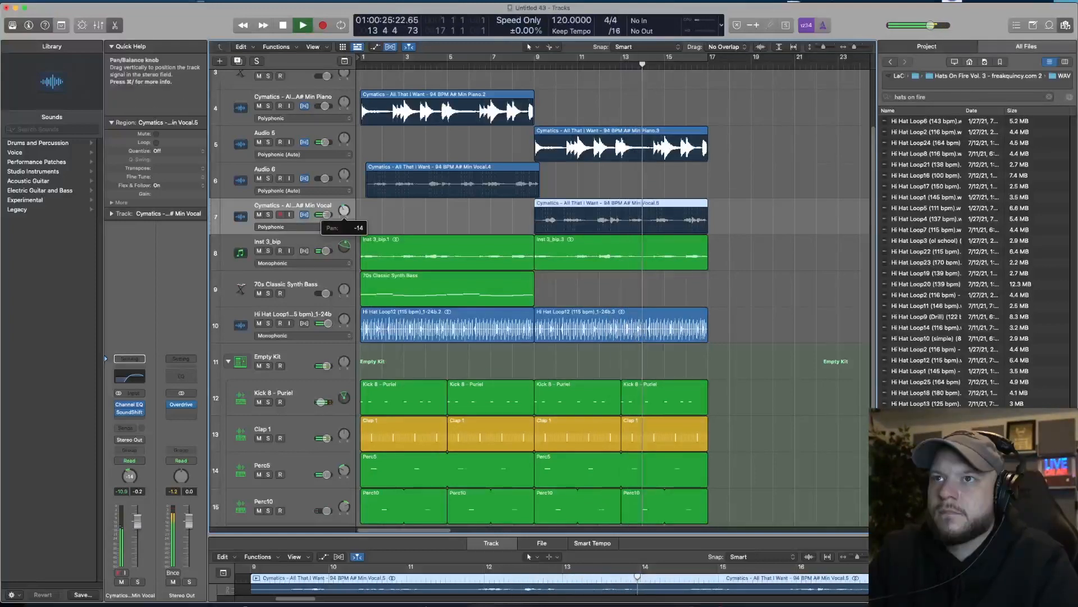
left_click_drag(344, 211, 344, 209)
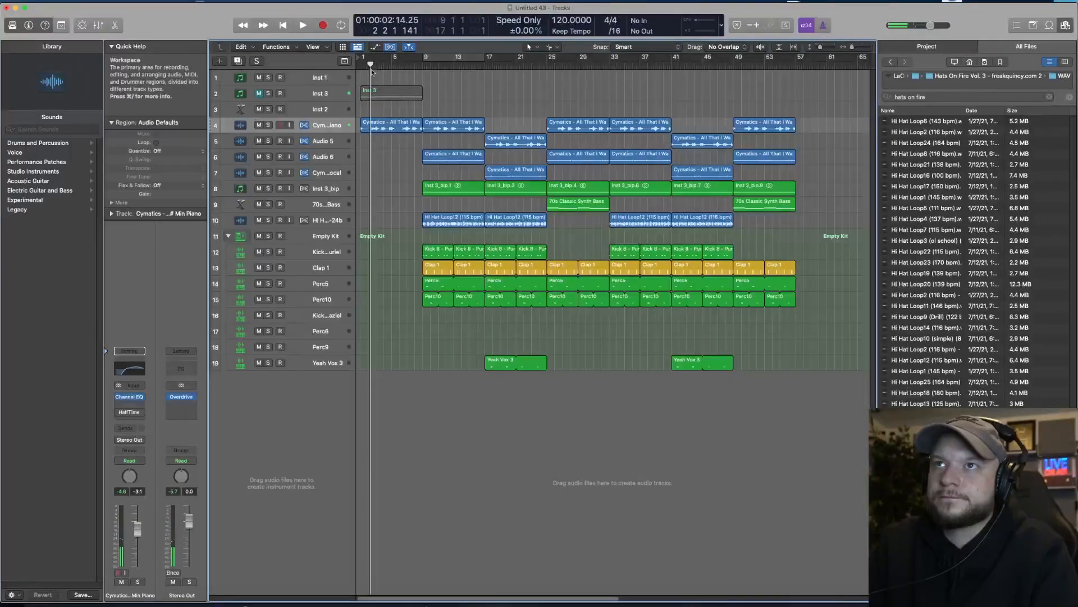
- Play the arrangement from the start and open the Empty Kit track's Drum Machine Designer
key("space")
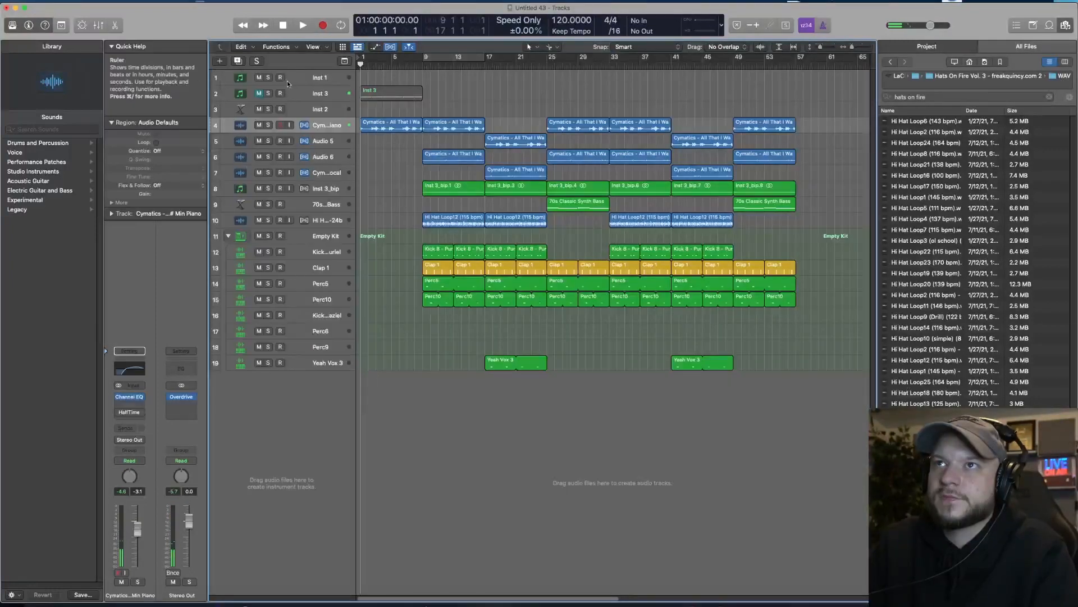
key("space")
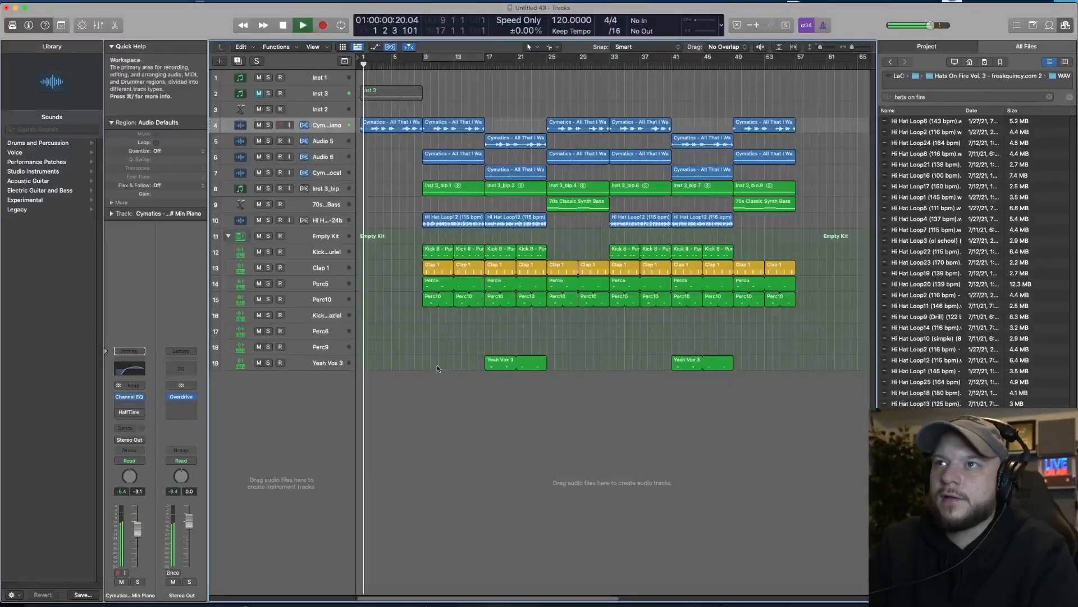
left_click(307, 236)
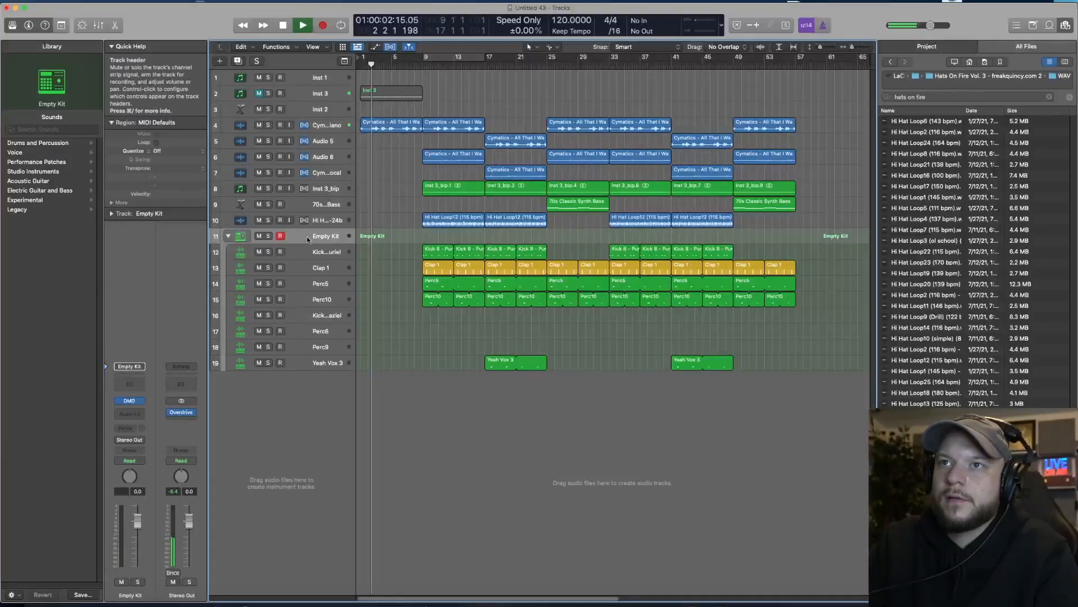
left_click(129, 401)
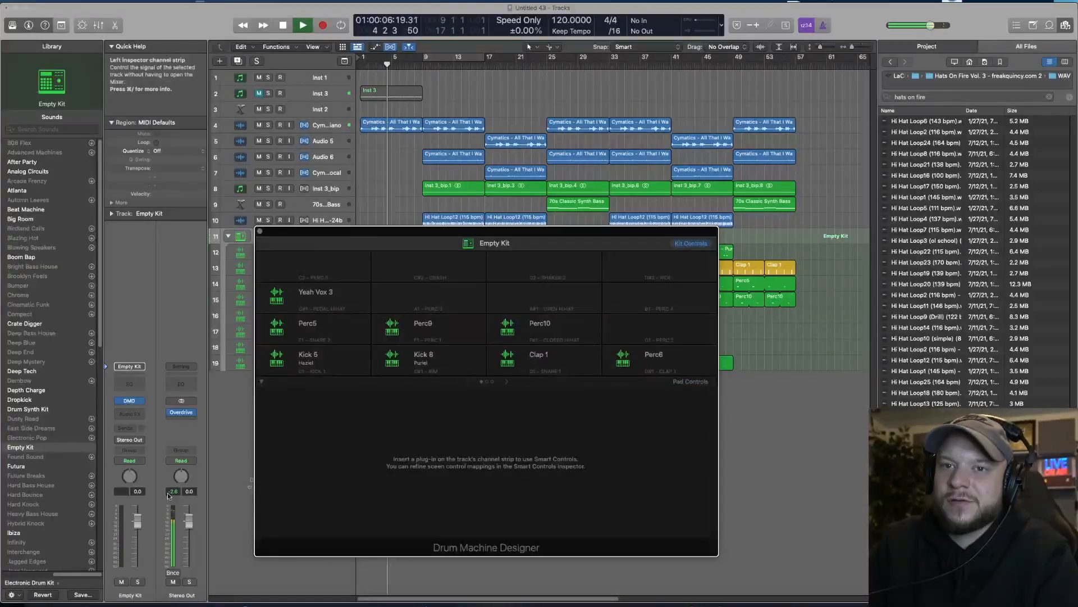
left_click(300, 110)
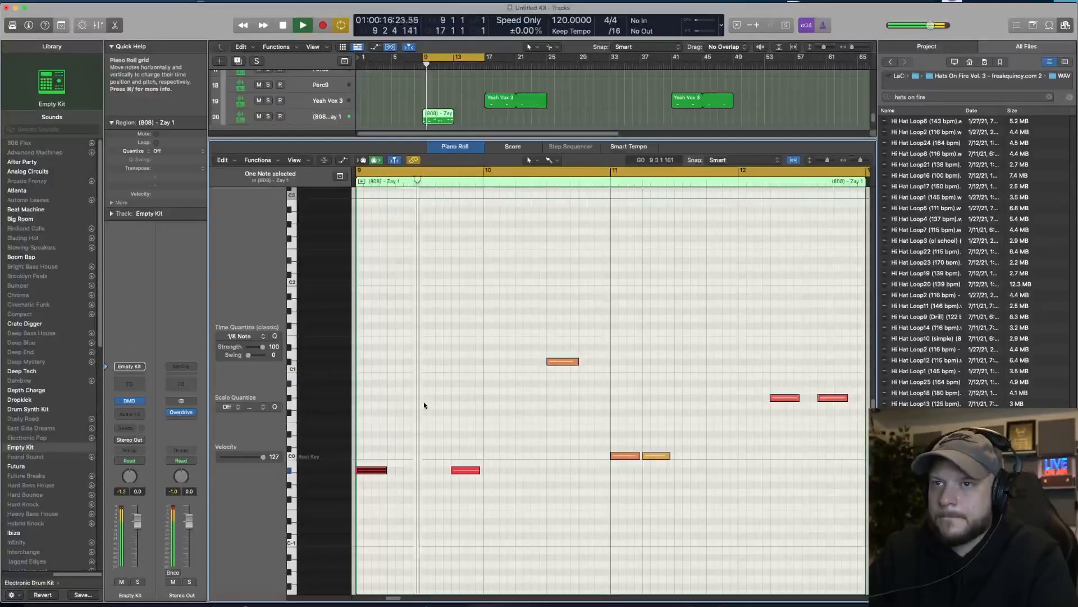
- Loop the (808) - Zay 1 region from bar 9 to 17, copy it to bar 17 and set the cycle range to bars 17–25
left_click(469, 420)
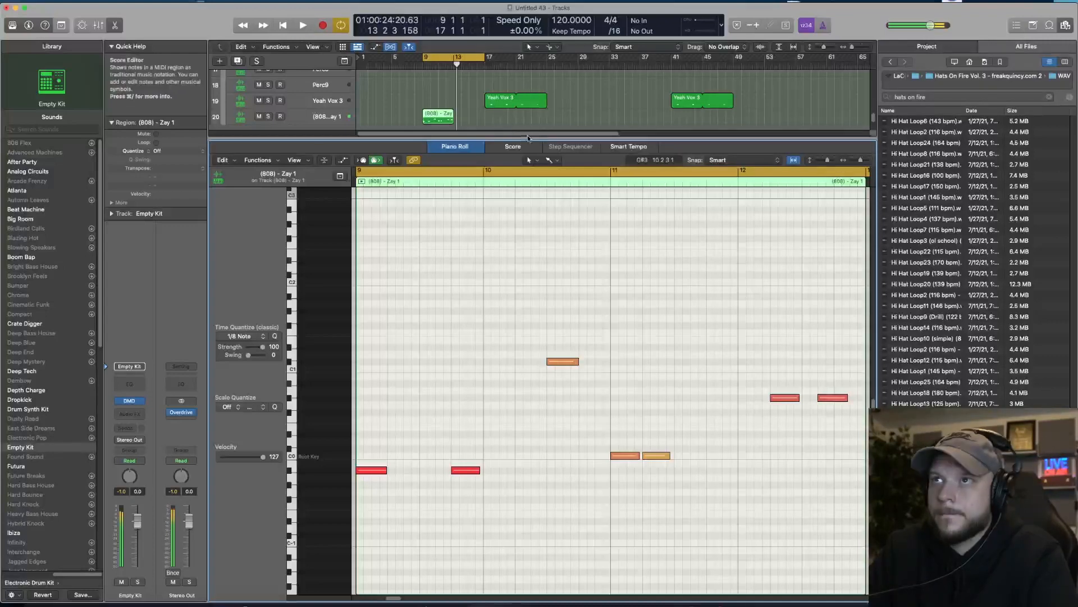
left_click_drag(453, 111, 498, 327)
left_click_drag(470, 273, 511, 267)
left_click_drag(468, 59, 531, 66)
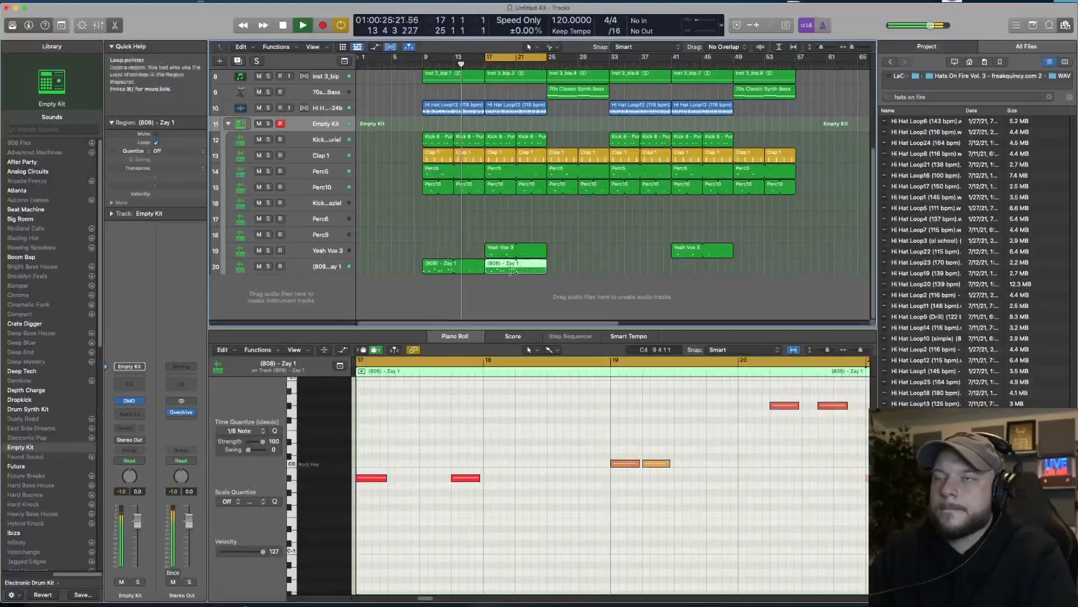
left_click(451, 287)
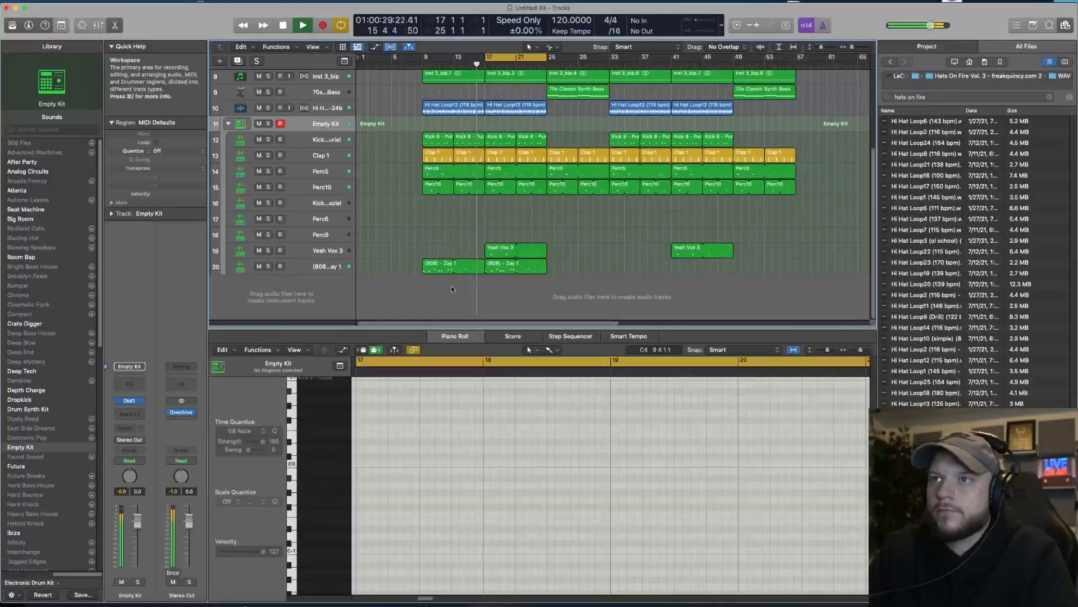
- Copy the (808) - Zay 1 regions at bars 9 and 17 to bars 33 and 41
left_click(452, 266)
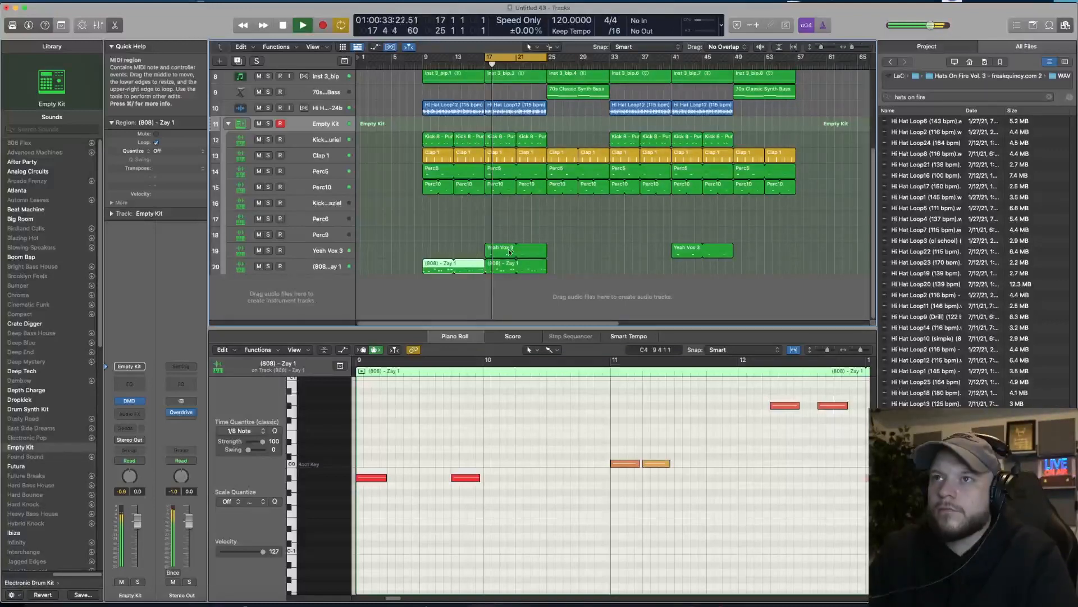
scroll(509, 257, "up", 1)
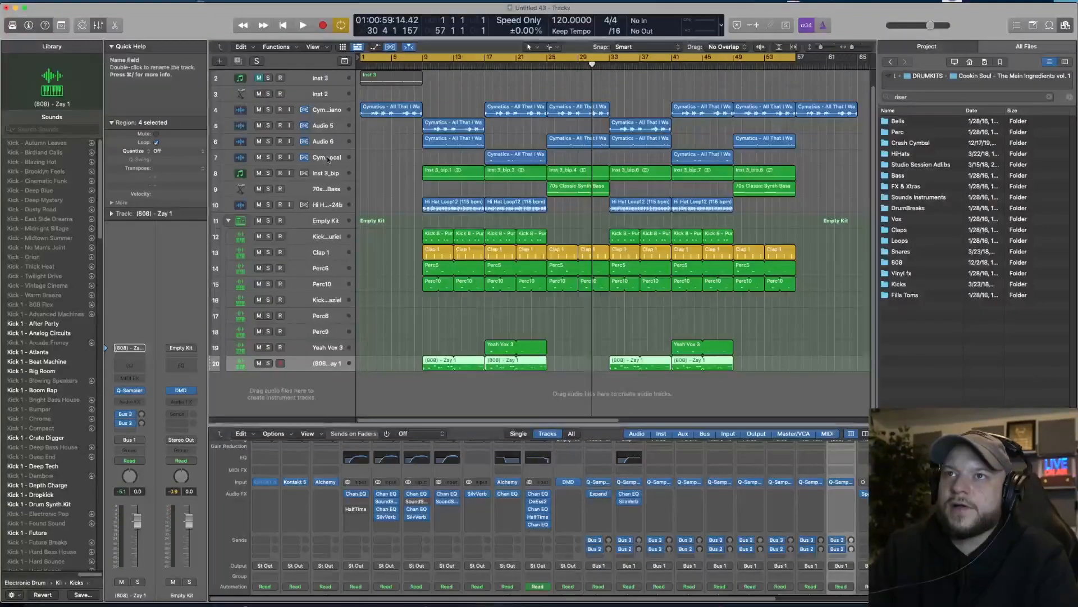
- Select the four Cymatics audio tracks, route them to Bus 4 with Cymatics Origin on the aux, start playback and close the plug-in
left_click(328, 159)
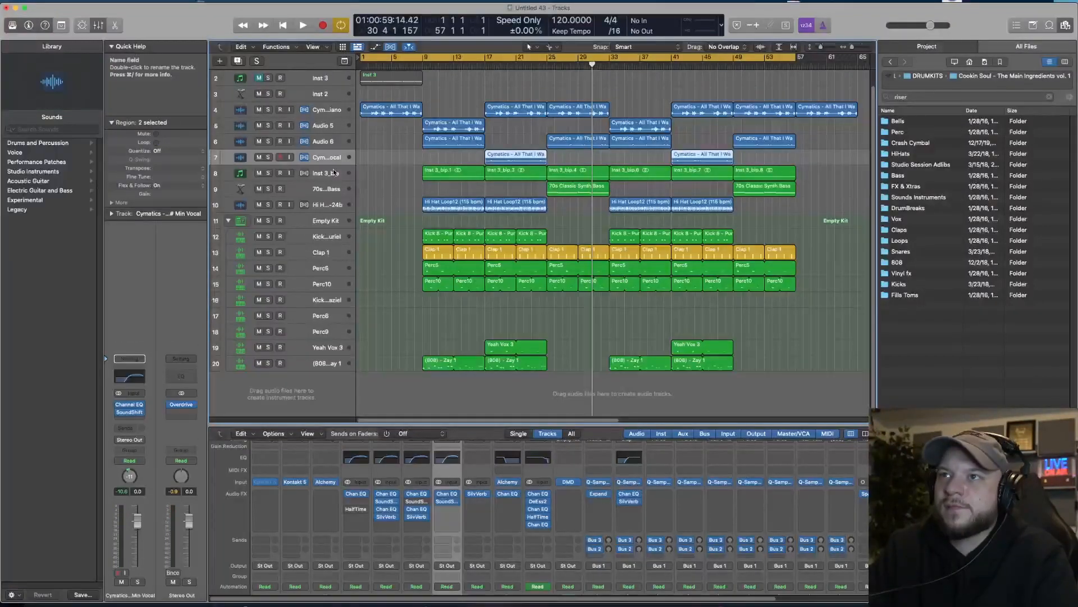
left_click(329, 109, "shift")
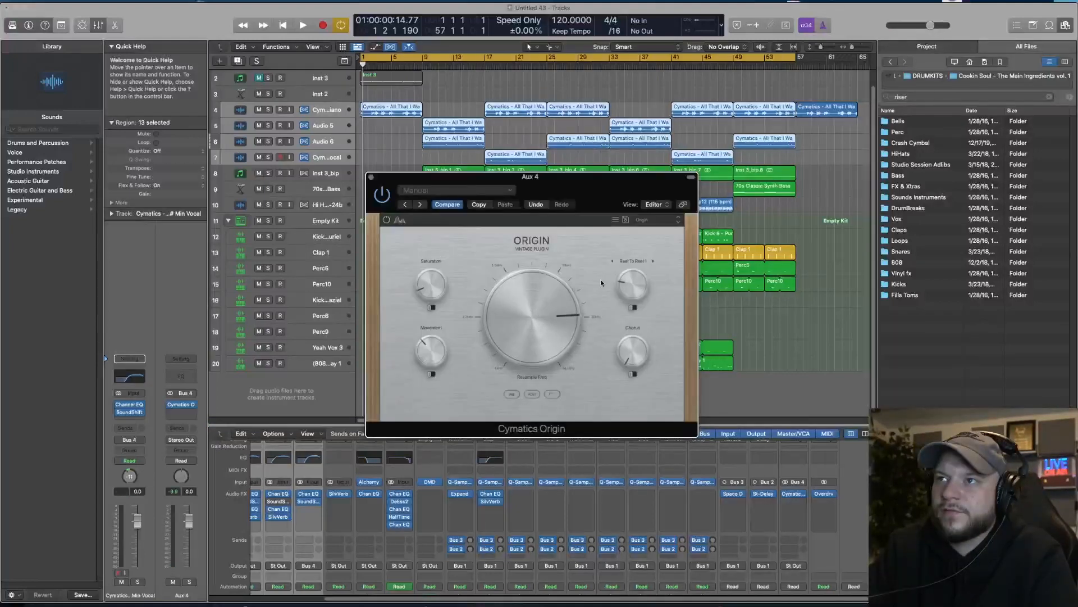
key("space")
left_click(371, 177)
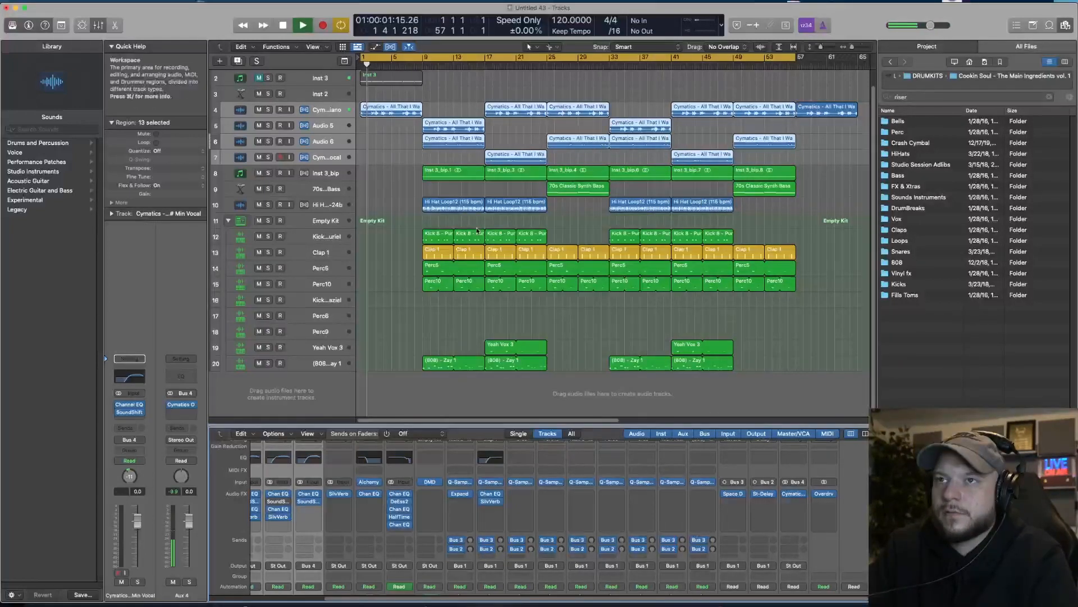
- Briefly show and hide track automation, turn off the cycle during playback and deselect the Cymatics regions
key("a")
key("a")
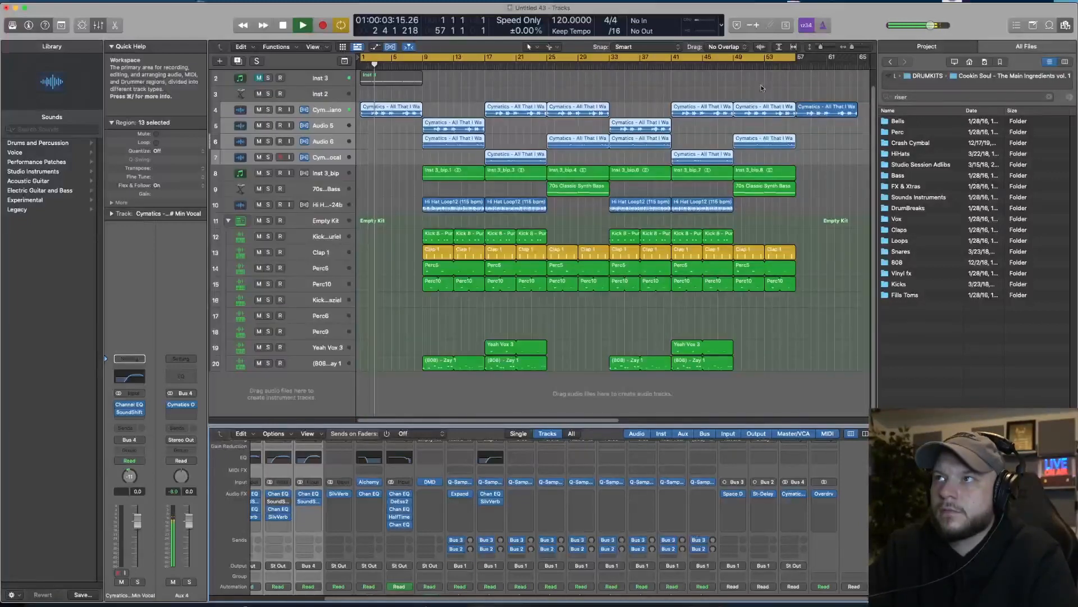
key("c")
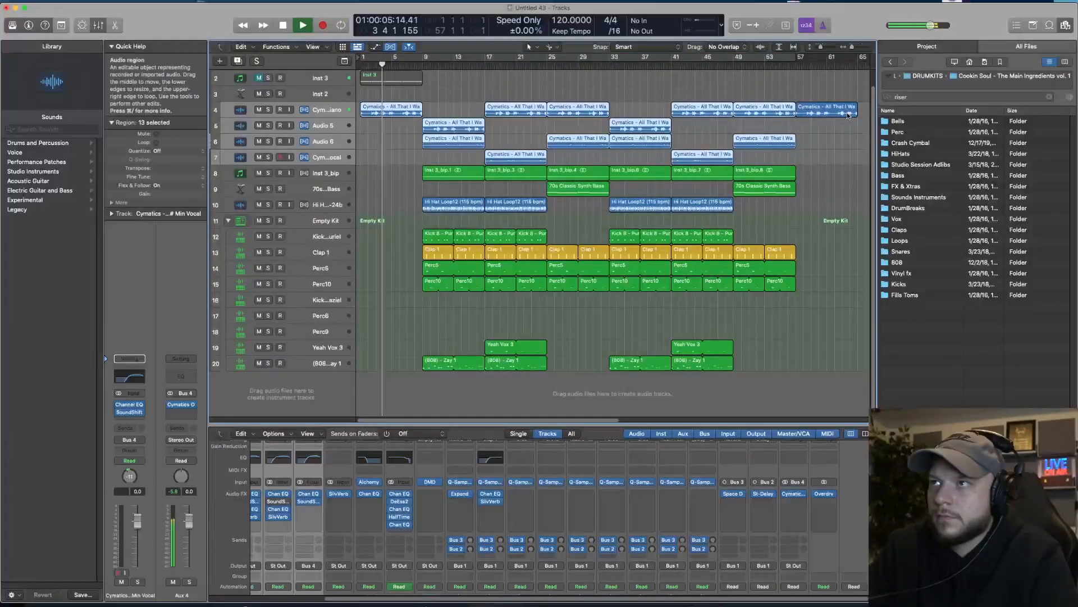
left_click(835, 163)
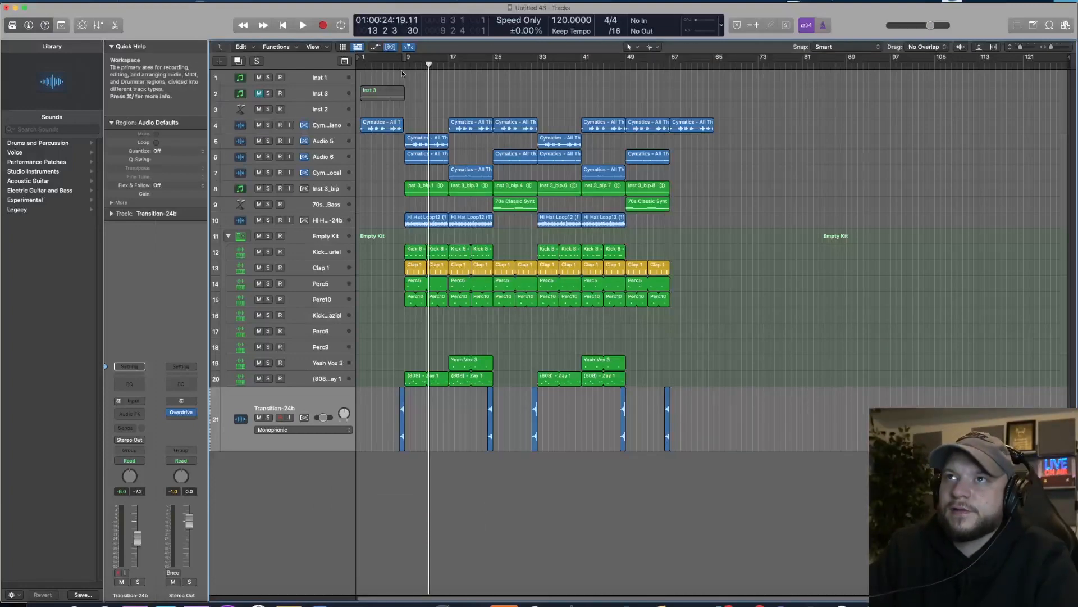
- Play the arrangement from the start to hear it with the Transition-24b effects
key("Return")
key("space")
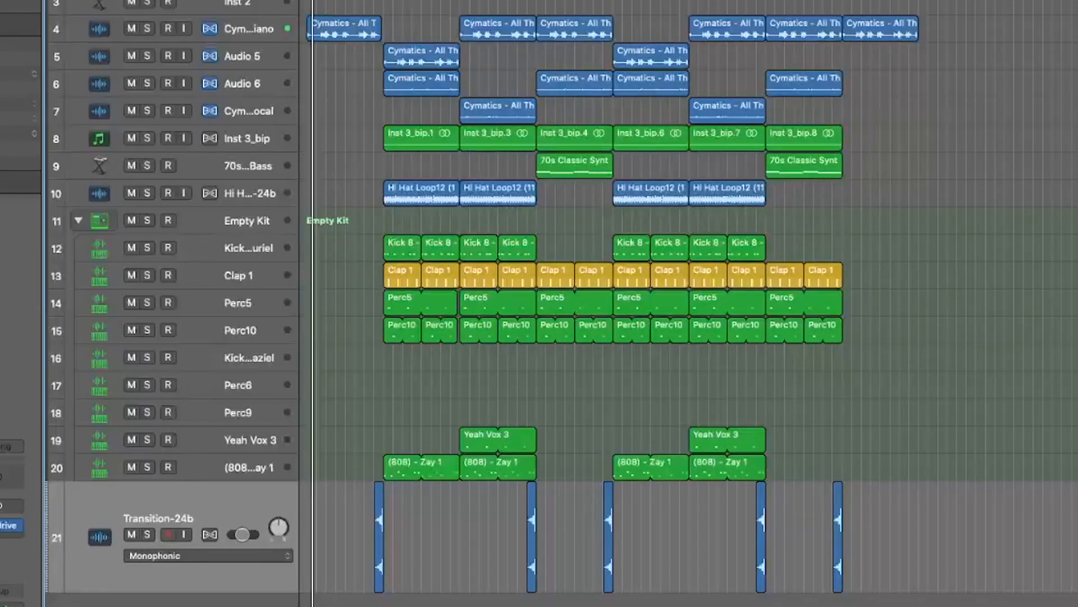